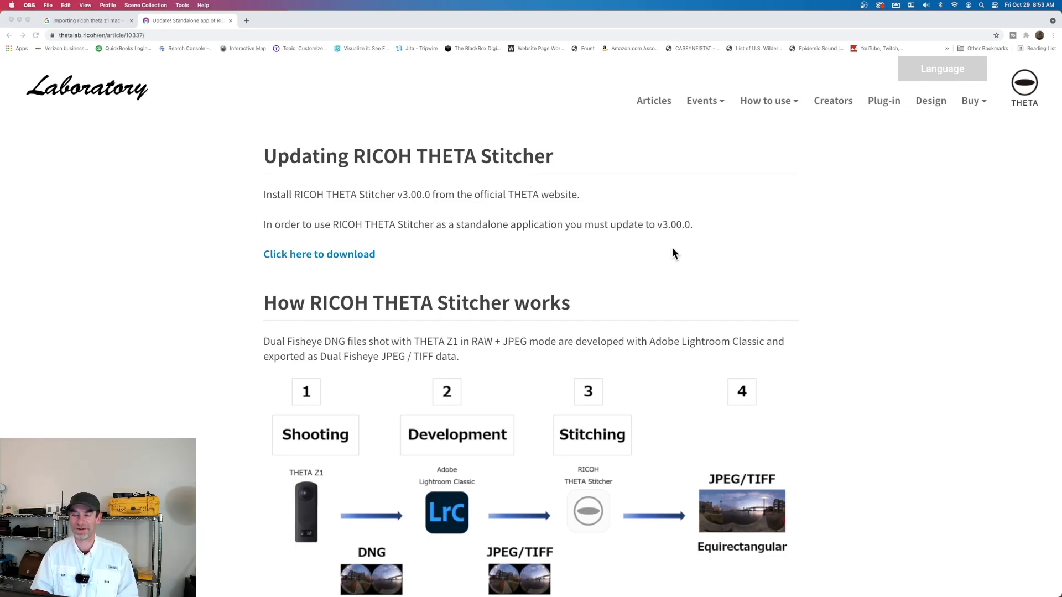
# Read the article's sections on updating RICOH THETA Stitcher and on its shooting, development and stitching workflow
pyautogui.scroll(-2, 652, 218)
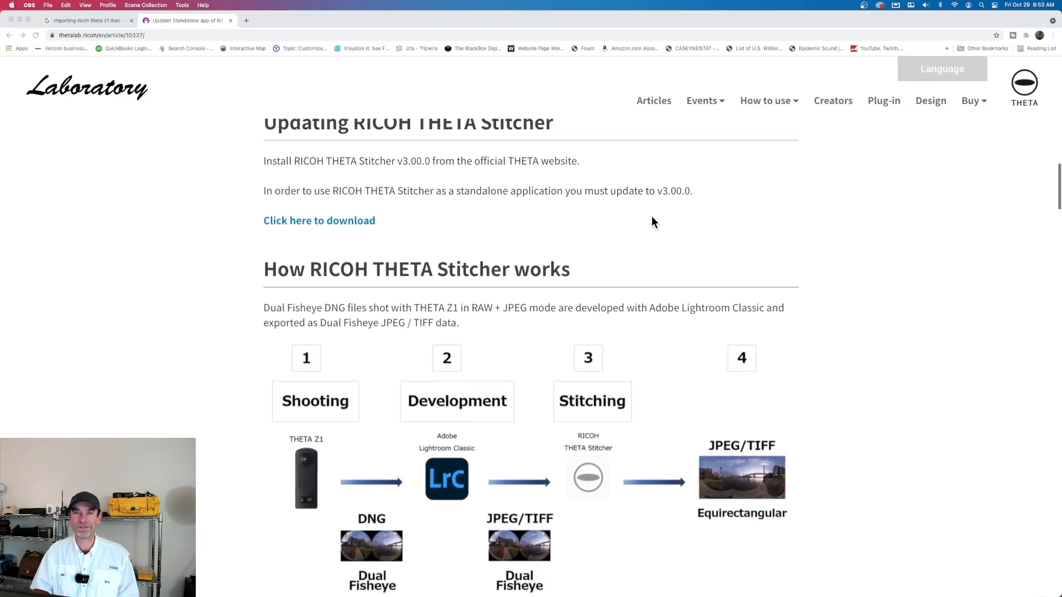
pyautogui.scroll(1, 652, 217)
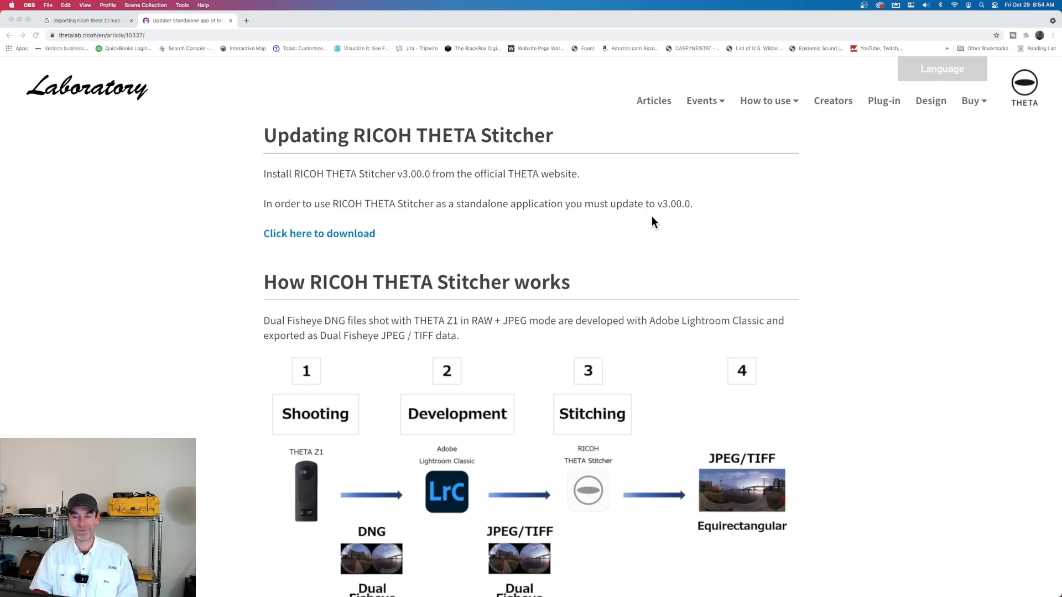
pyautogui.scroll(-2, 651, 217)
pyautogui.scroll(-1, 651, 217)
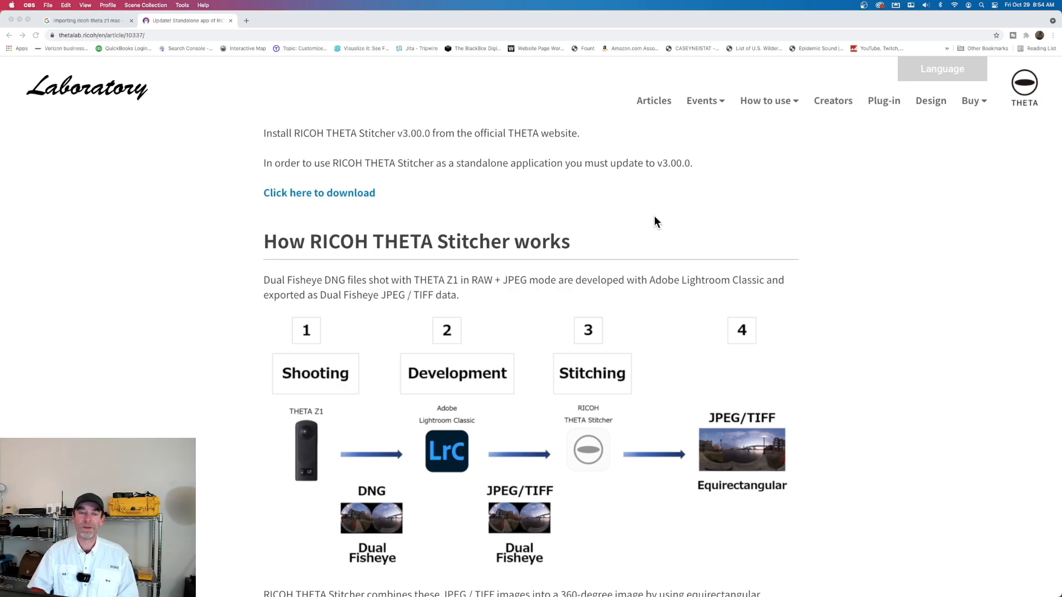
pyautogui.scroll(-2, 653, 222)
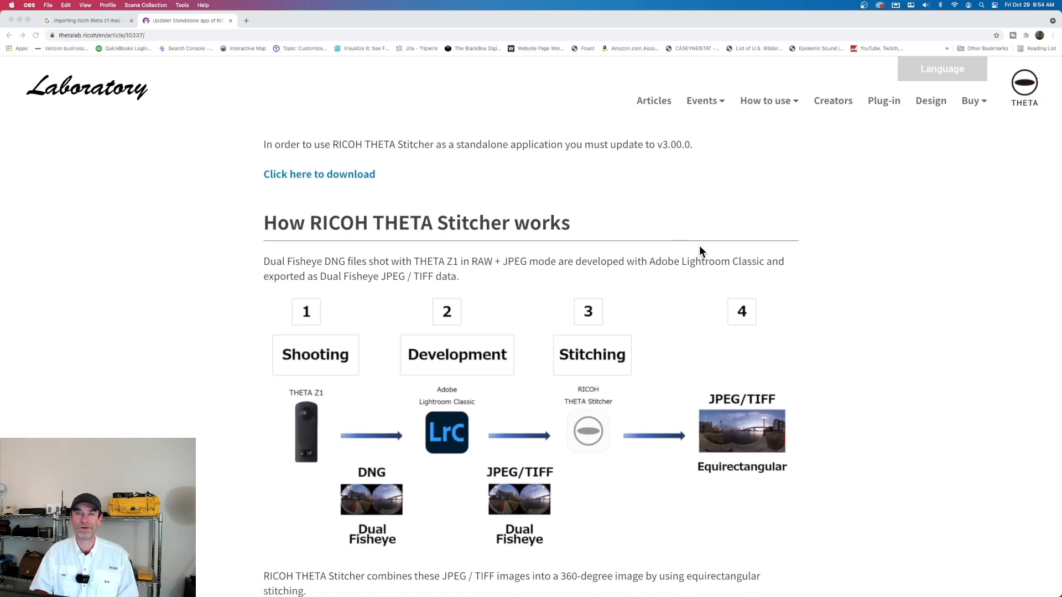
pyautogui.scroll(-3, 705, 247)
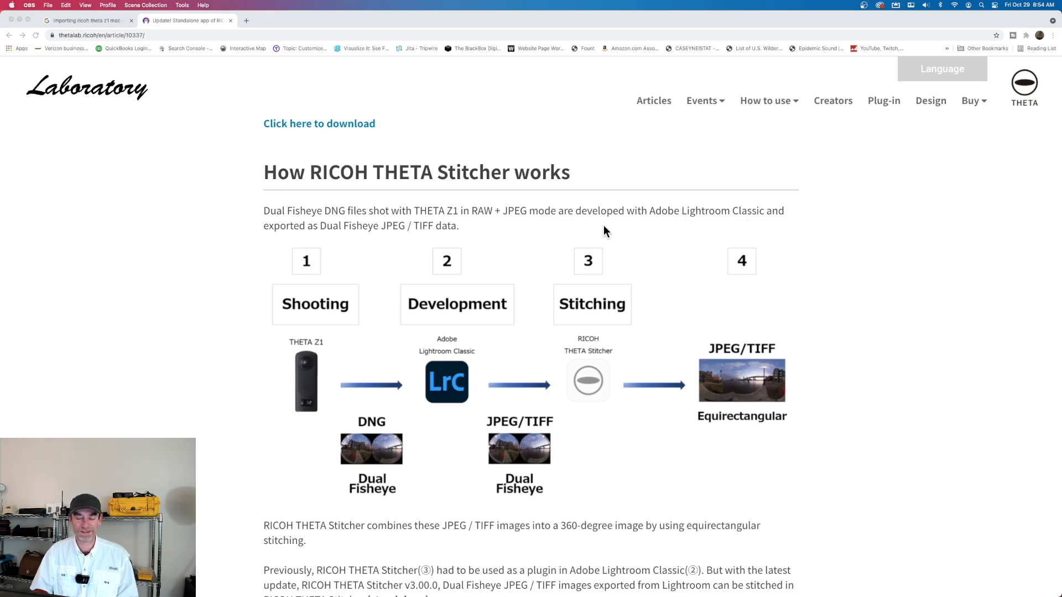
pyautogui.scroll(-4, 604, 231)
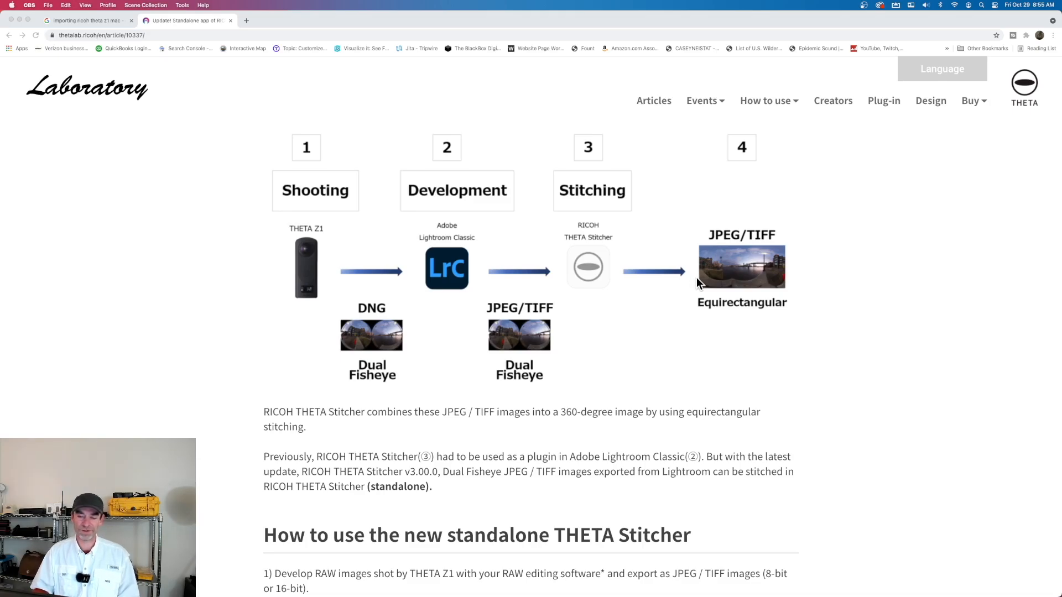
pyautogui.scroll(-1, 696, 279)
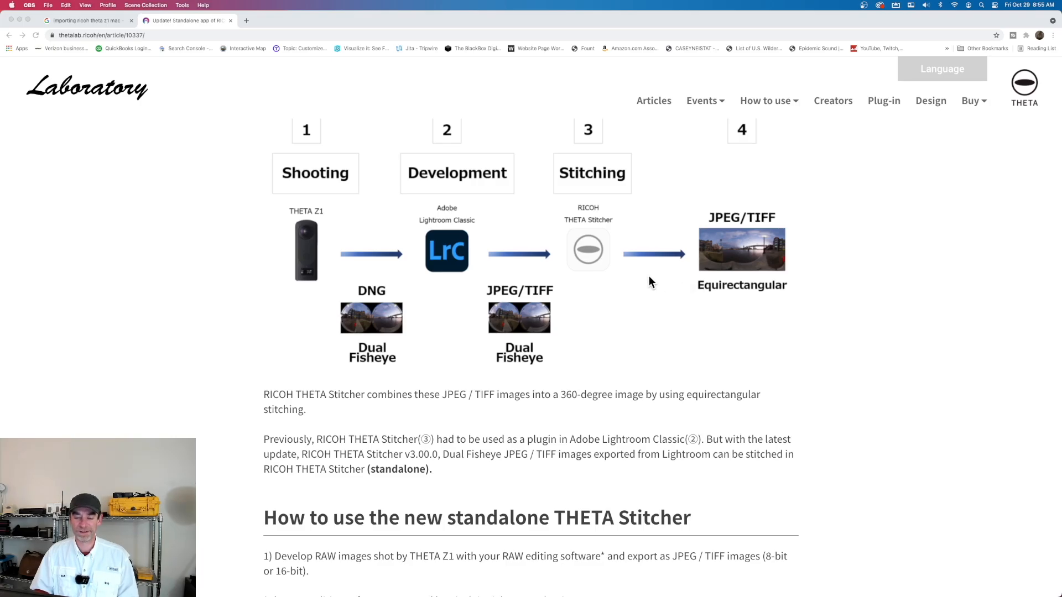
pyautogui.scroll(-5, 650, 276)
pyautogui.scroll(-10, 648, 276)
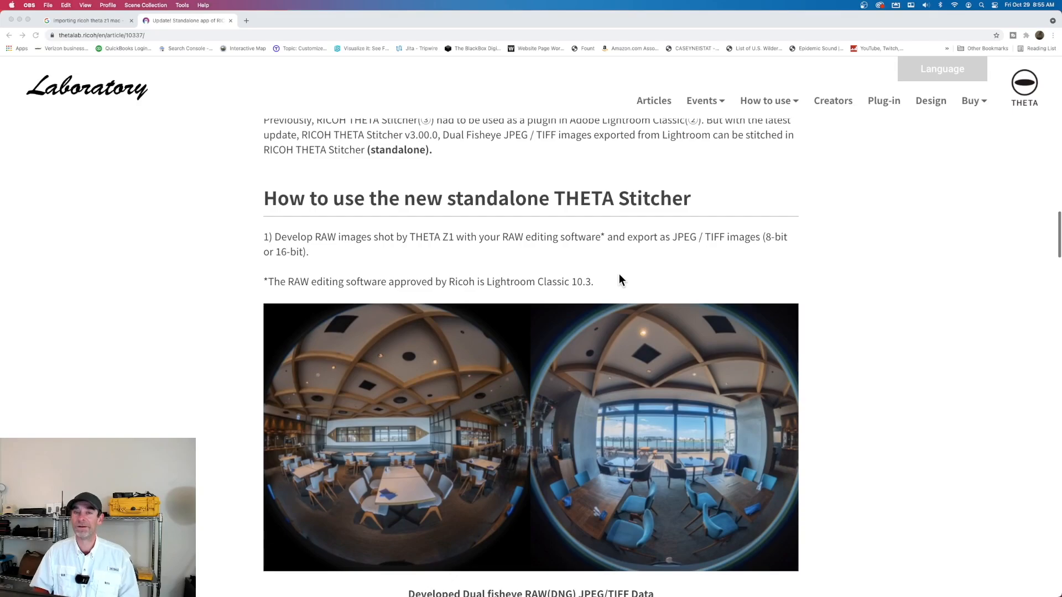
# Review the standalone THETA Stitcher instructions, highlight the note on approved RAW editing software, and revisit the workflow diagram
pyautogui.click(479, 195)
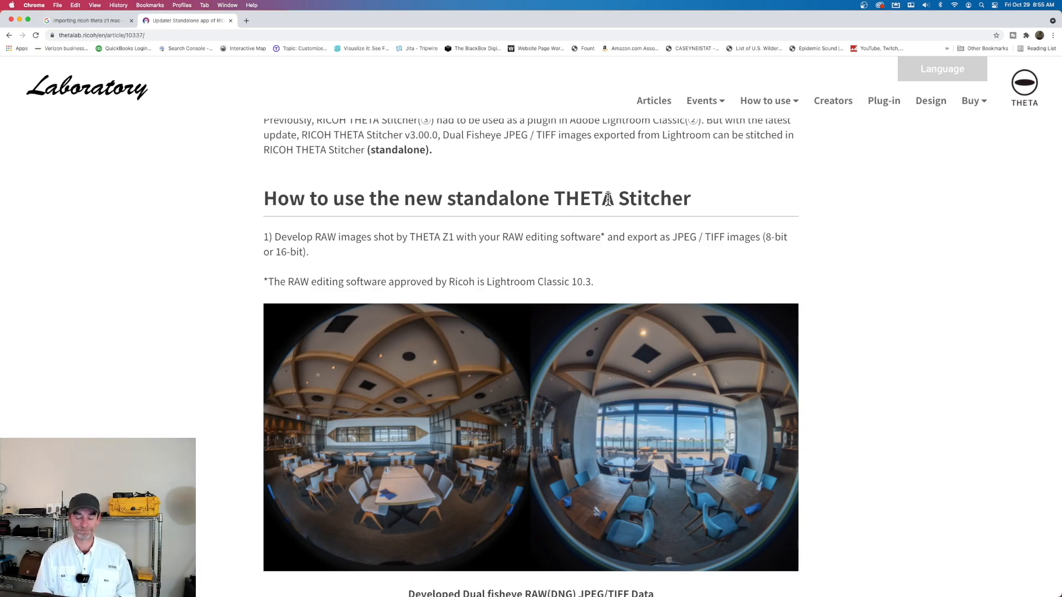
pyautogui.scroll(5, 787, 267)
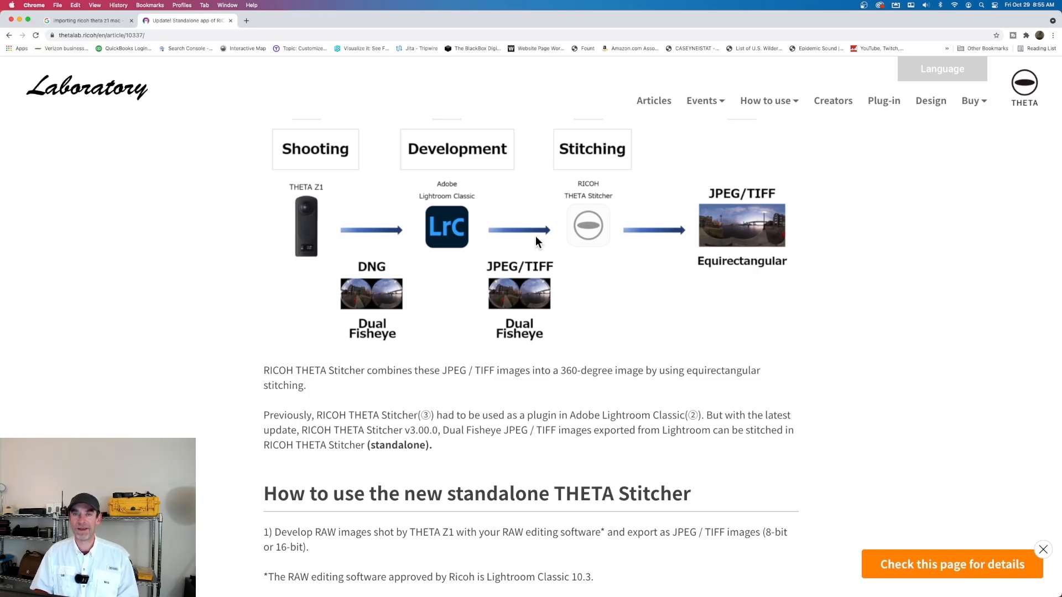
pyautogui.scroll(-1, 535, 236)
pyautogui.scroll(-1, 536, 235)
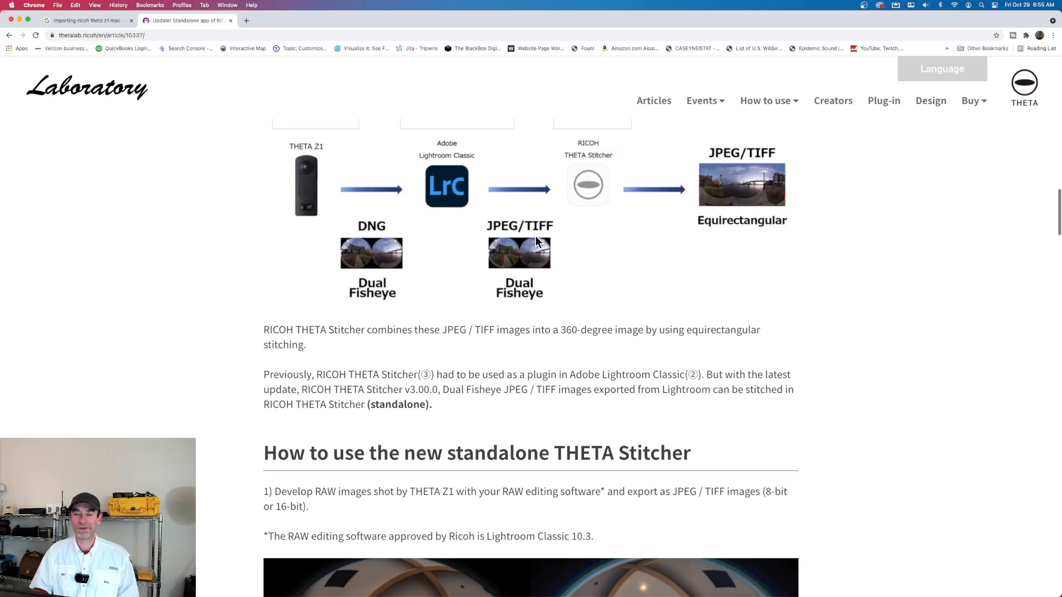
pyautogui.scroll(-2, 535, 236)
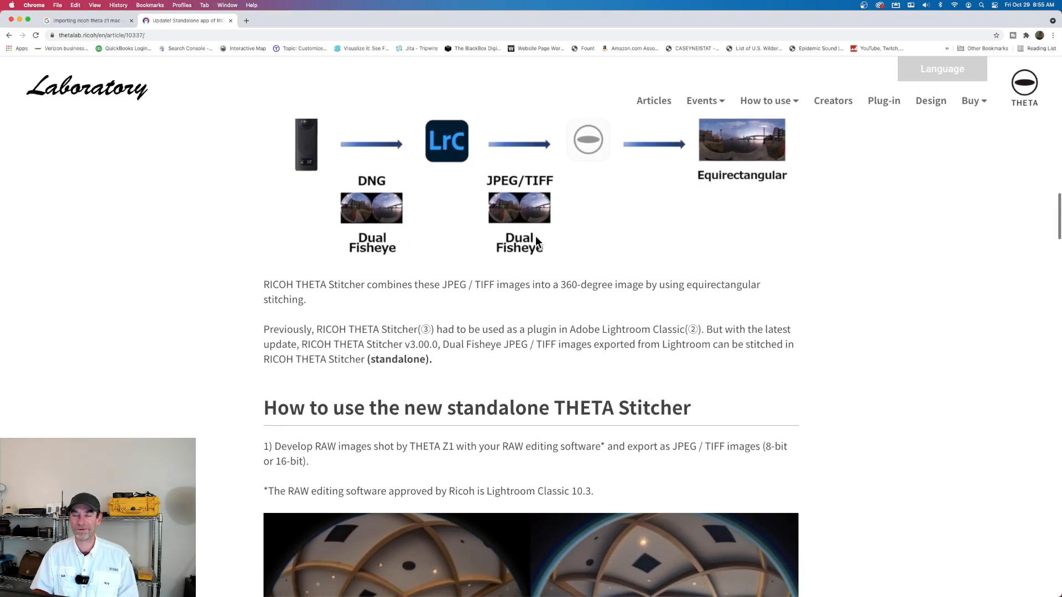
pyautogui.scroll(-2, 535, 235)
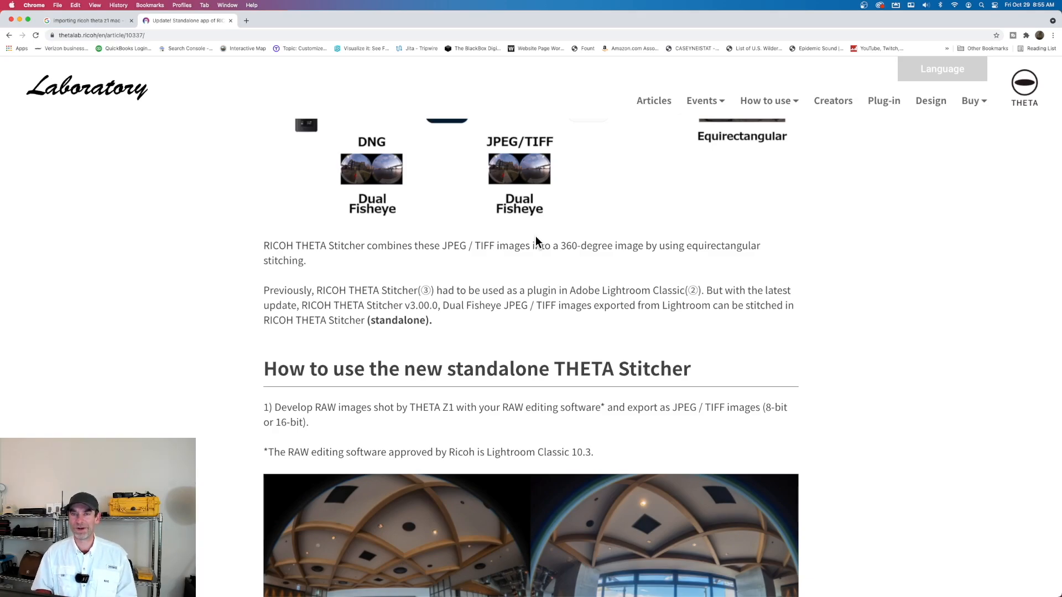
pyautogui.scroll(-3, 536, 236)
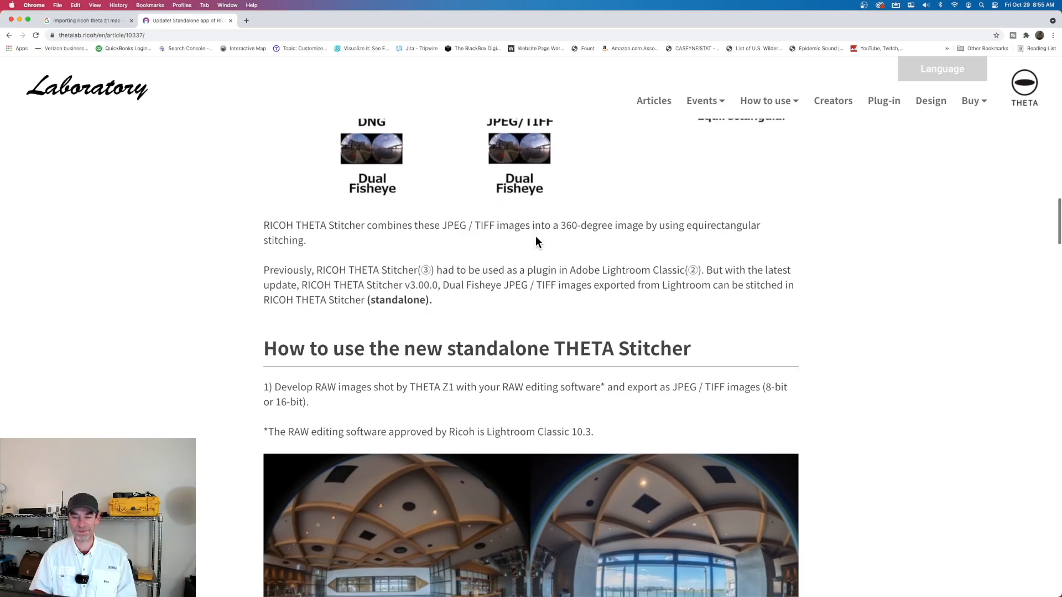
pyautogui.scroll(-3, 536, 238)
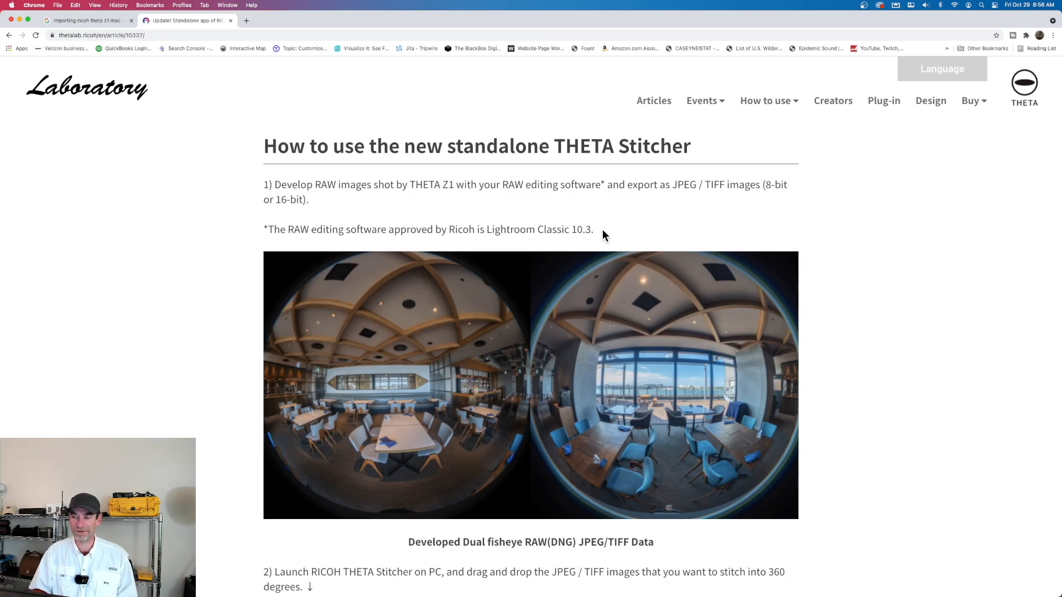
pyautogui.moveTo(601, 229); pyautogui.dragTo(262, 236)
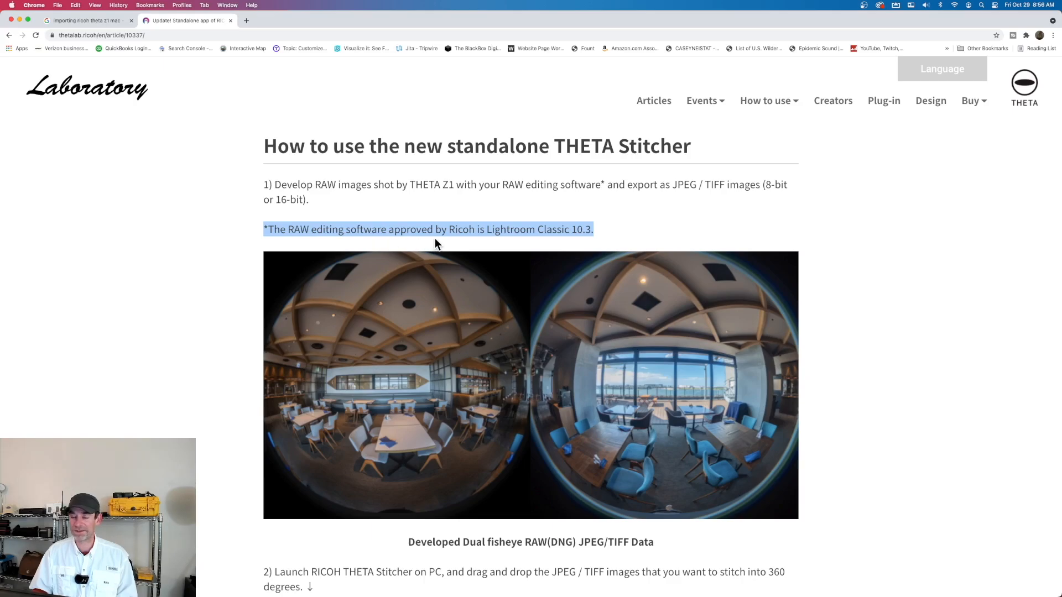
pyautogui.click(627, 226)
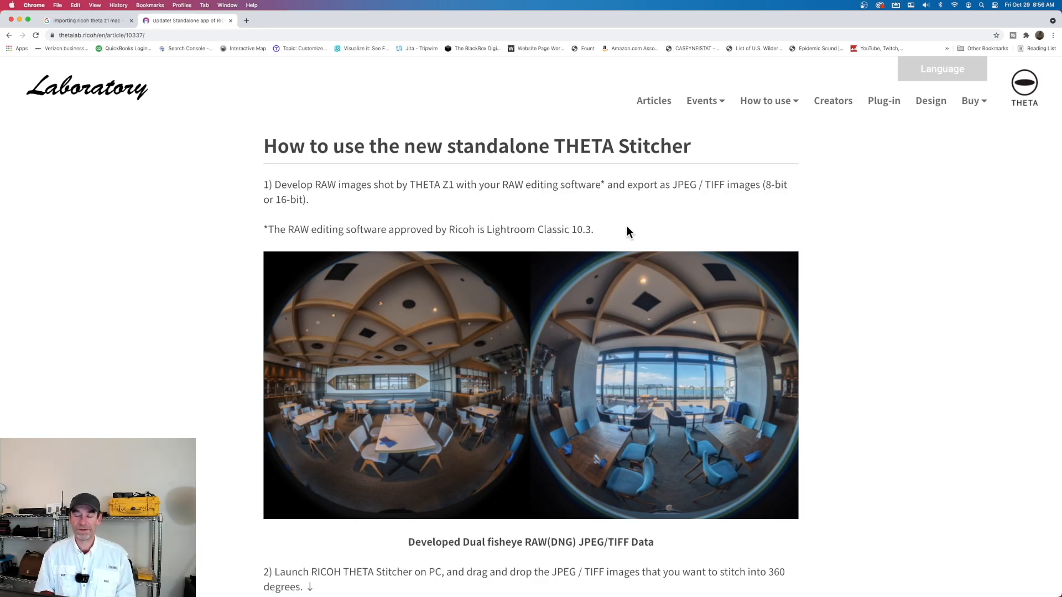
pyautogui.scroll(5, 636, 238)
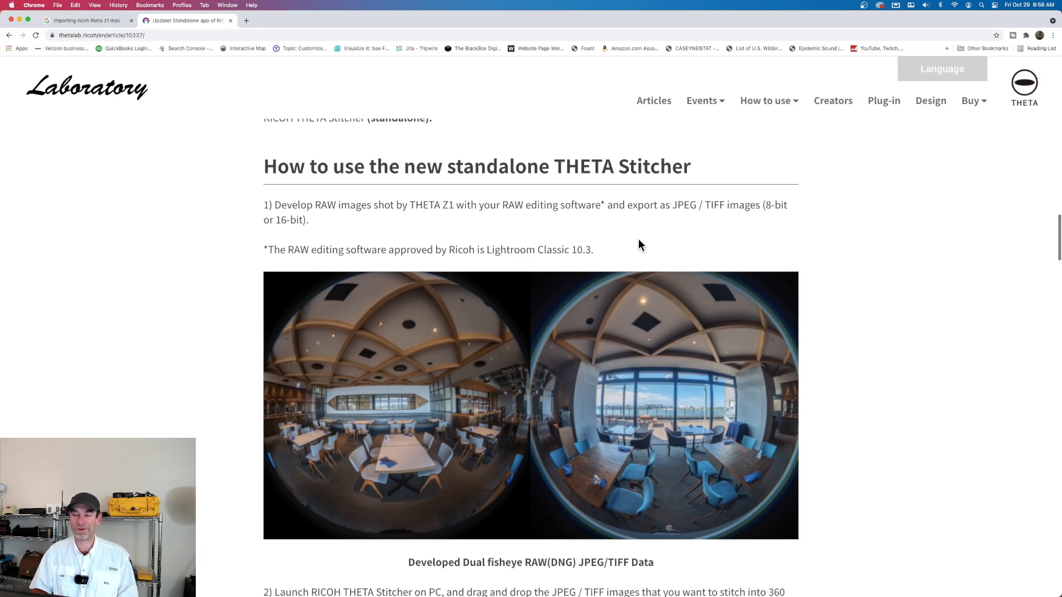
pyautogui.scroll(4, 639, 244)
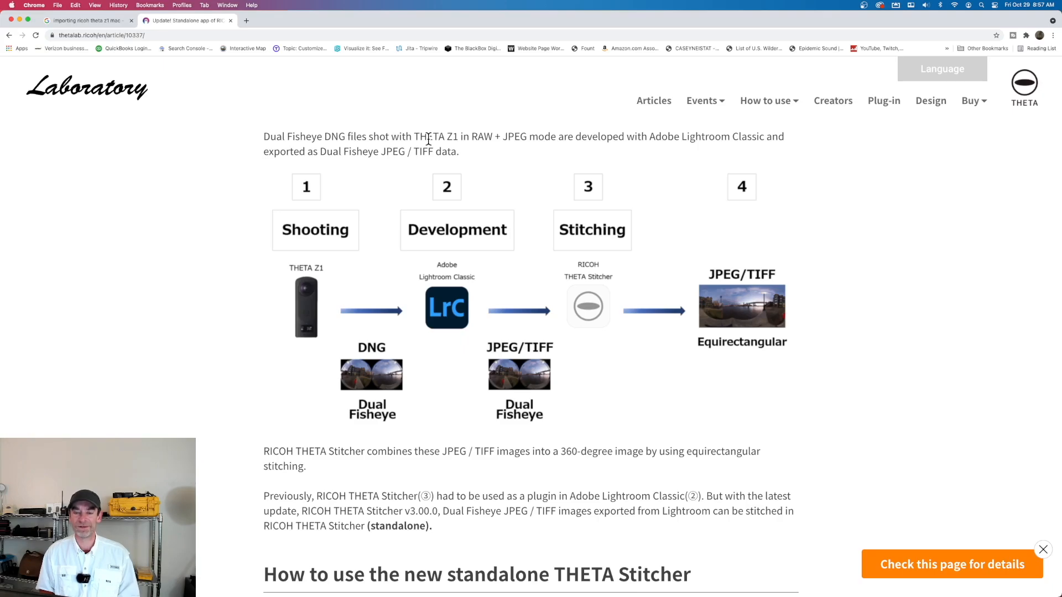
# Switch to Lightroom Classic, import all checked photos from the RICOH THETA Z1, and clear the photo selection
pyautogui.click(21, 20)
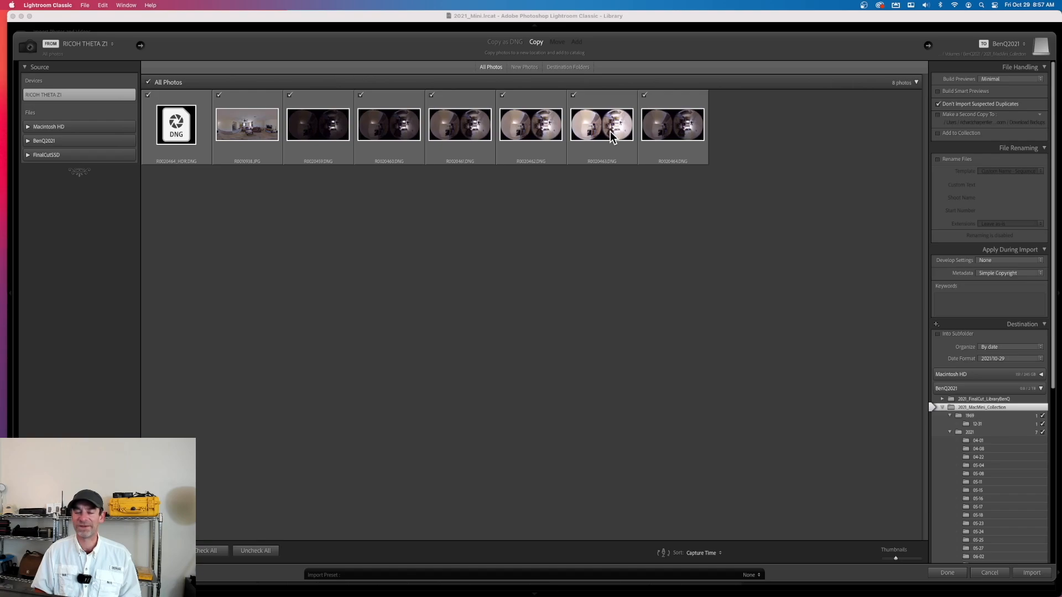
pyautogui.moveTo(610, 132)
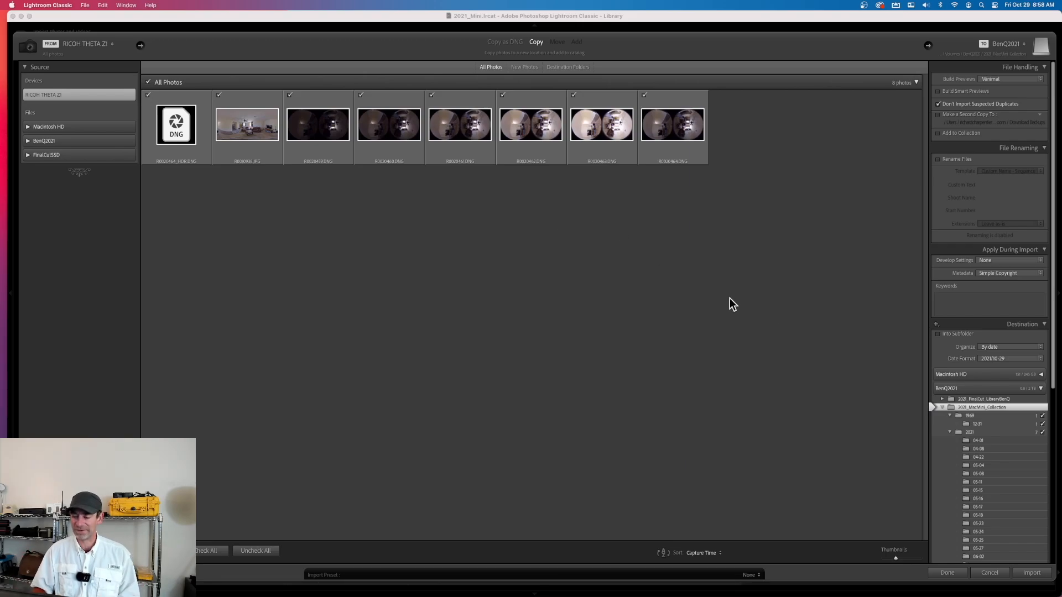
pyautogui.click(1030, 573)
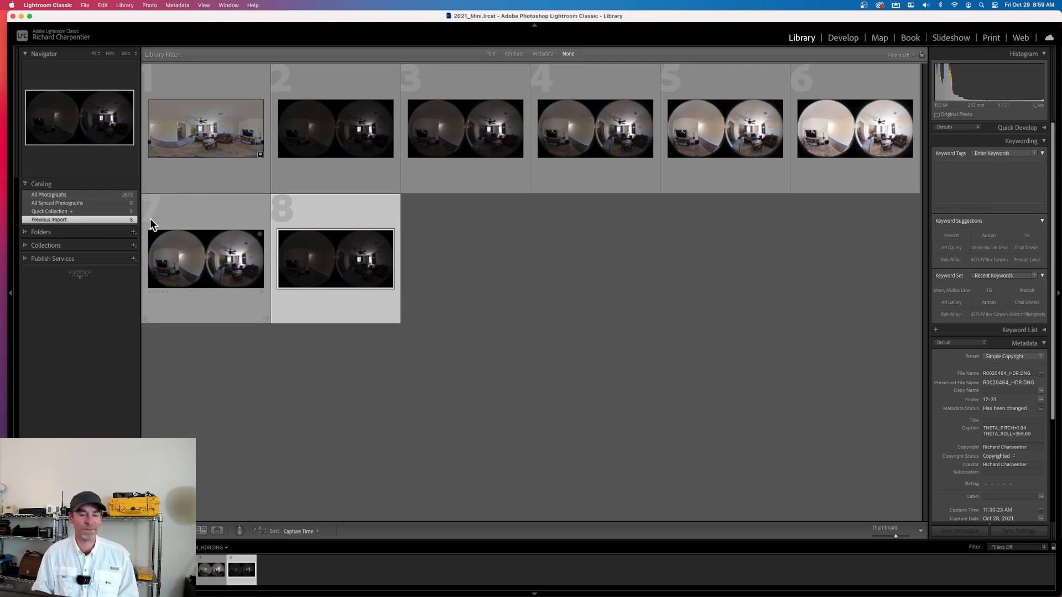
pyautogui.click(545, 280)
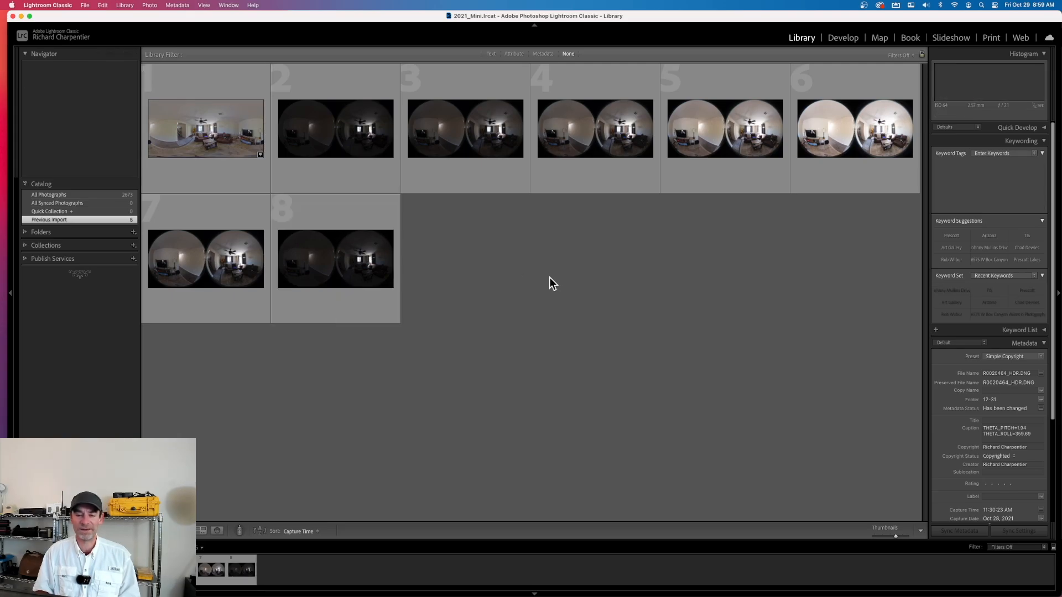
# Examine the stitched R0010938.JPG enlarged, and page through the dual-fisheye DNG files from R0020459.DNG to R0020464_HDR.DNG
pyautogui.doubleClick(207, 138)
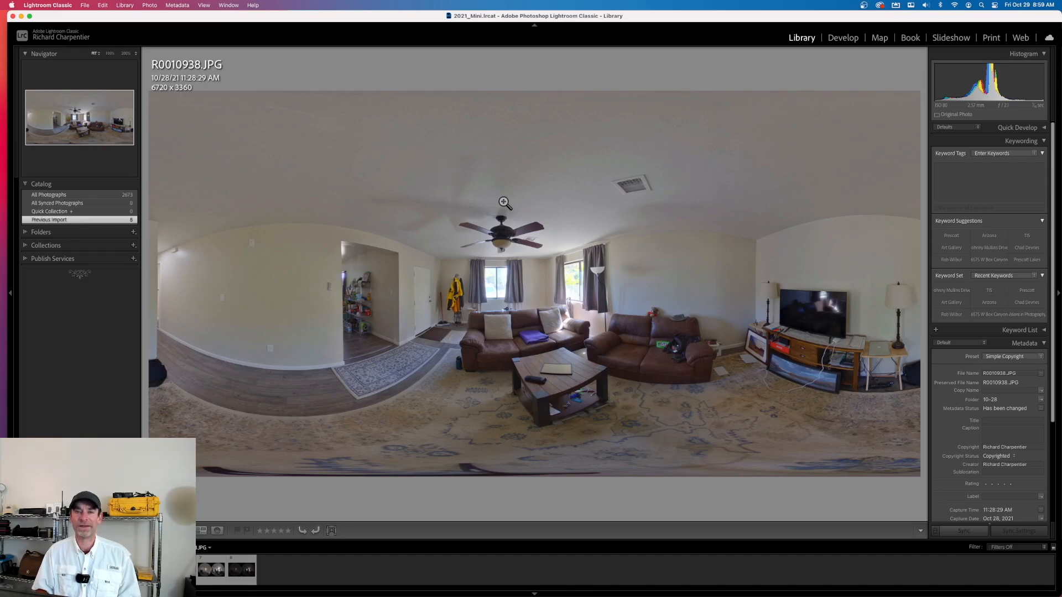
pyautogui.press('g')
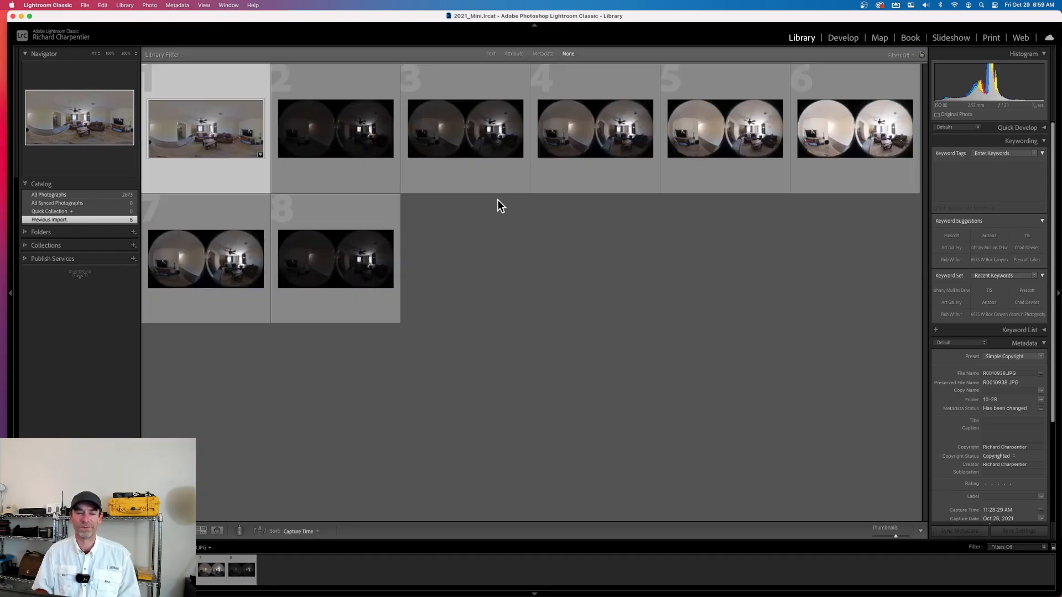
pyautogui.doubleClick(354, 133)
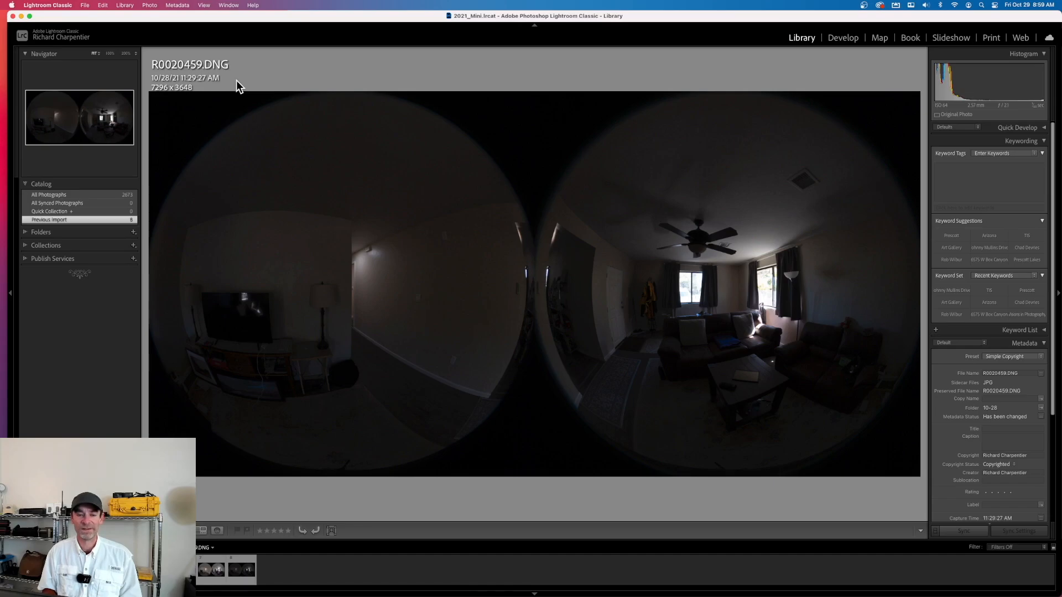
pyautogui.press('Right')
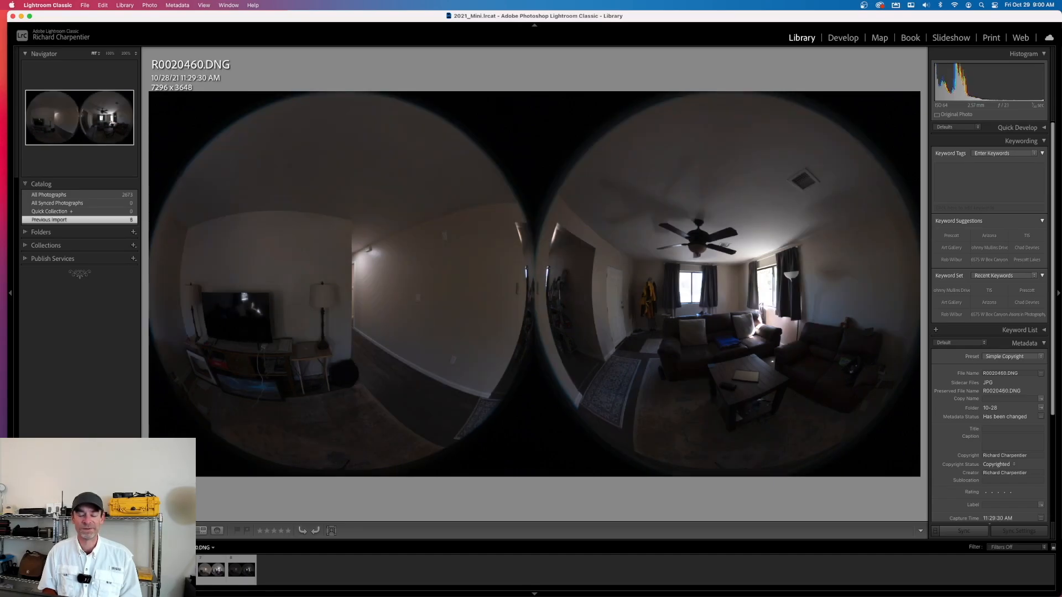
pyautogui.press('Right')
pyautogui.press('Right')
pyautogui.press('Right')
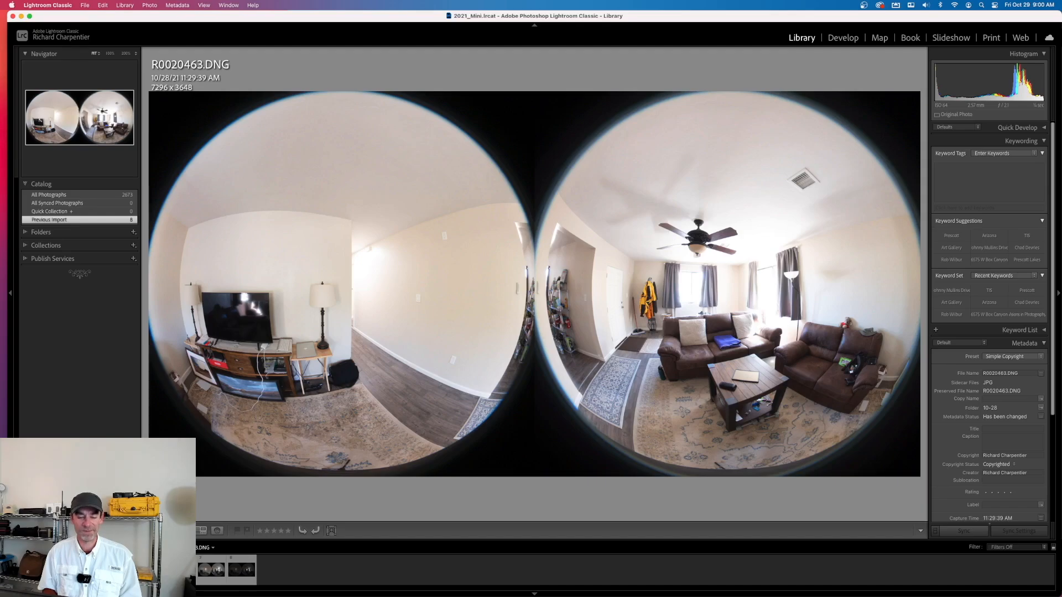
pyautogui.press('Right')
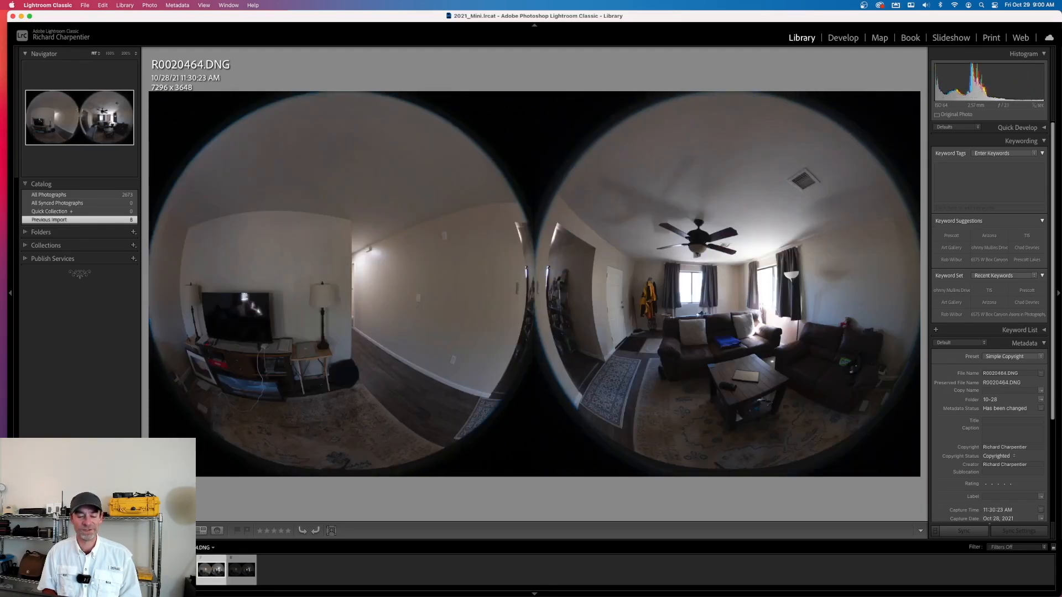
pyautogui.press('Right')
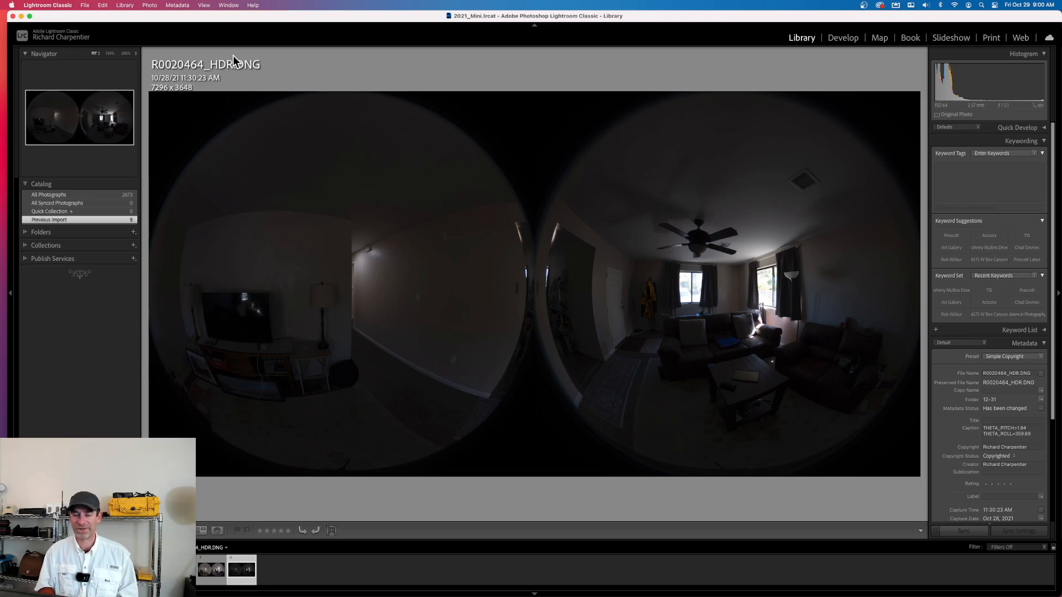
# Compare R0020464.DNG with R0020464_HDR.DNG in enlarged view, and select R0020459.DNG in the grid
pyautogui.press('Left')
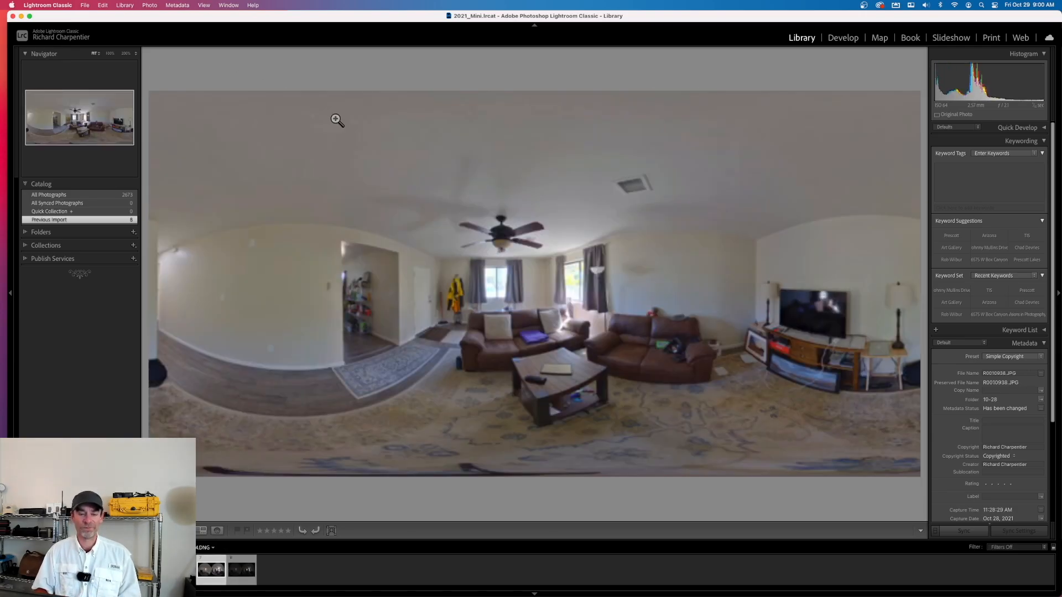
pyautogui.press('g')
pyautogui.doubleClick(218, 254)
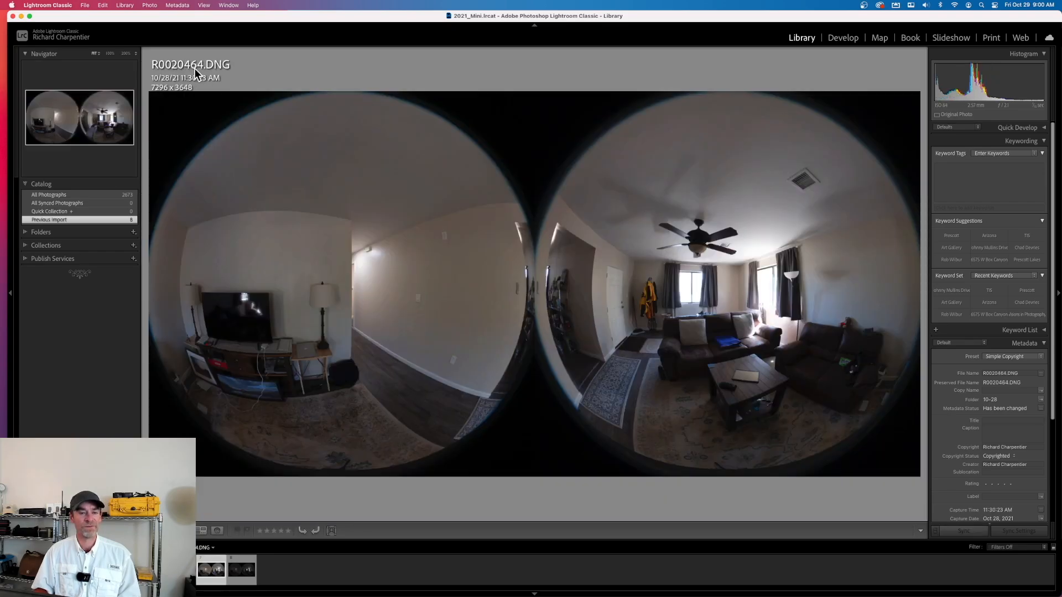
pyautogui.press('Right')
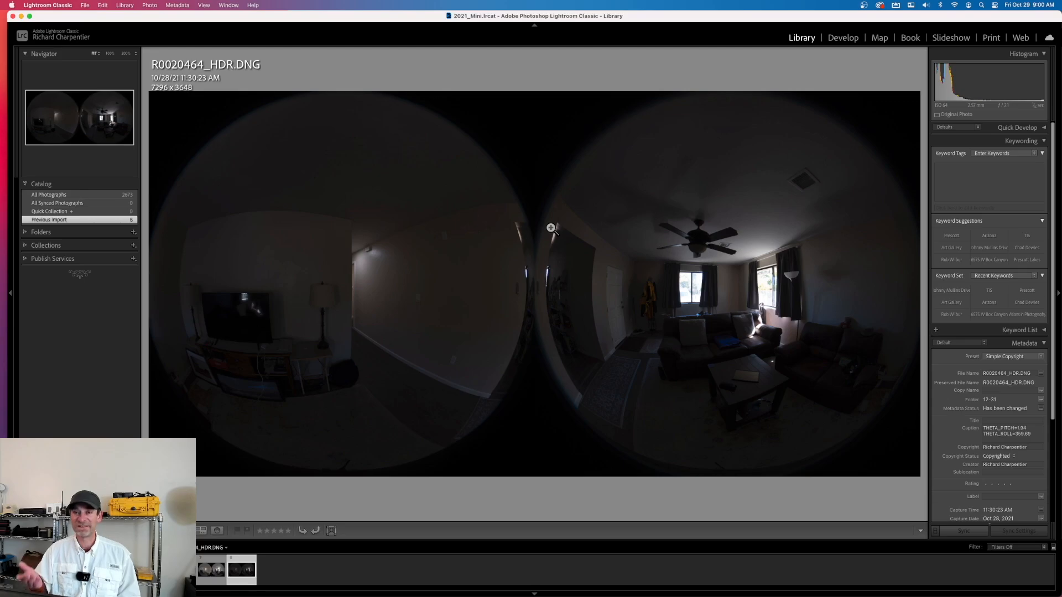
pyautogui.press('g')
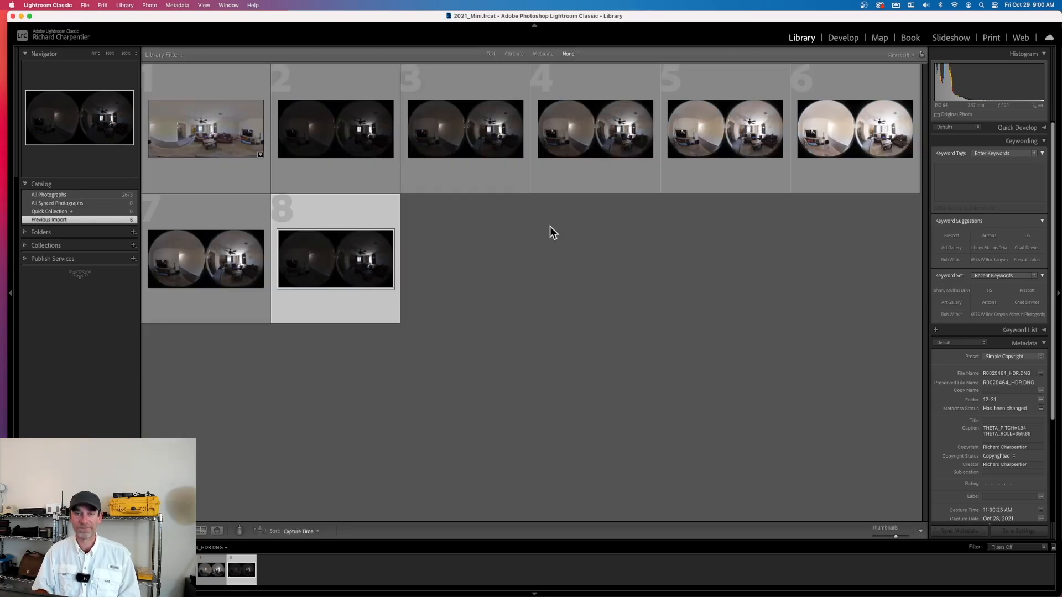
pyautogui.click(351, 119)
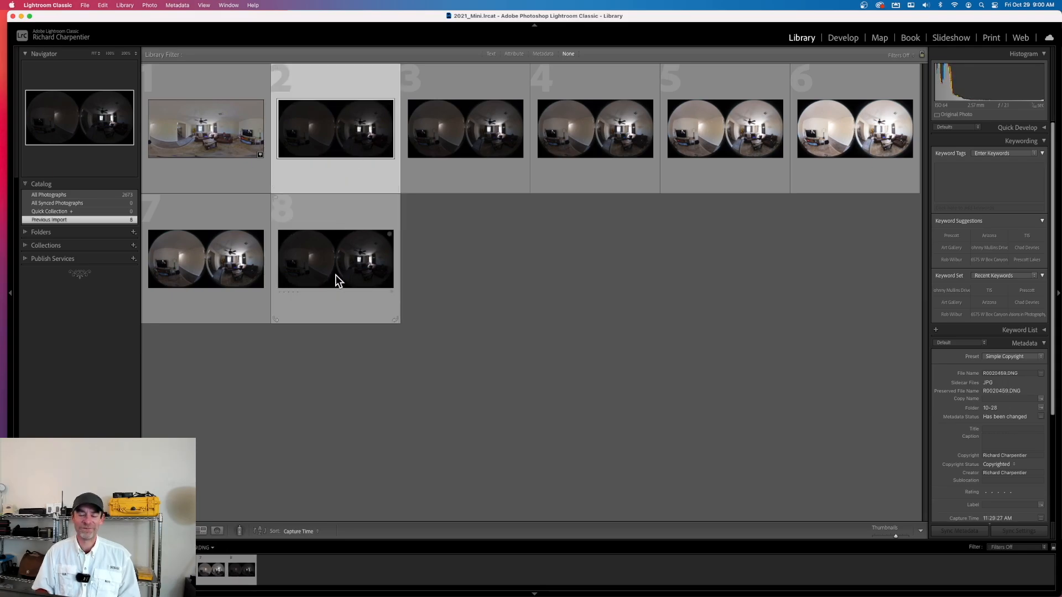
# Select the five bracketed exposures R0020459.DNG to R0020463.DNG and merge them to HDR with Auto Settings, no deghosting and Create Stack
pyautogui.keyDown('shift'); pyautogui.click(476, 134); pyautogui.keyUp('shift')
pyautogui.keyDown('shift'); pyautogui.click(610, 133); pyautogui.keyUp('shift')
pyautogui.keyDown('shift'); pyautogui.click(711, 143); pyautogui.keyUp('shift')
pyautogui.keyDown('shift'); pyautogui.click(818, 141); pyautogui.keyUp('shift')
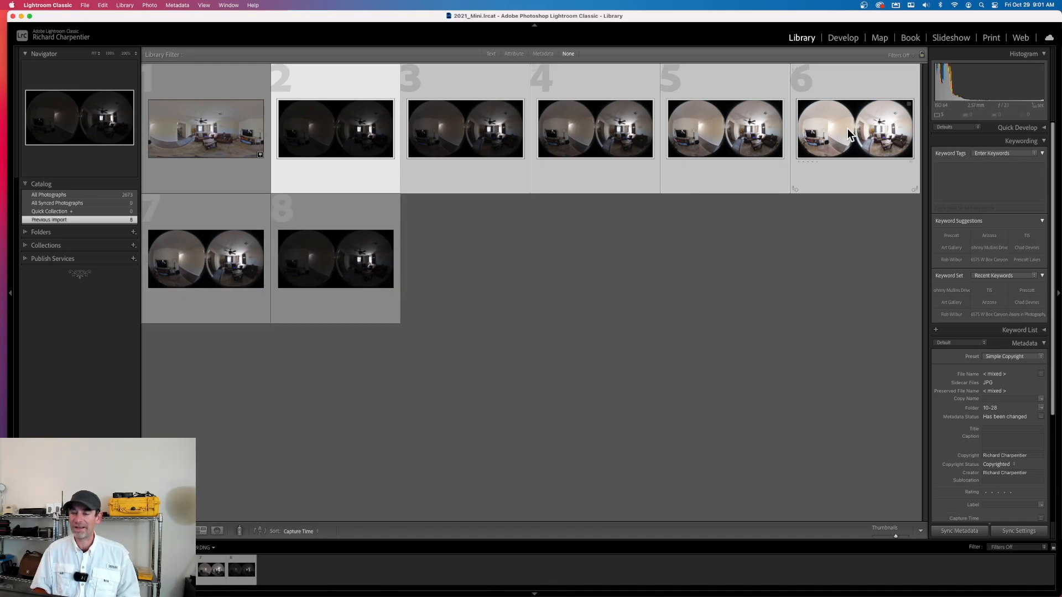
pyautogui.rightClick(489, 125)
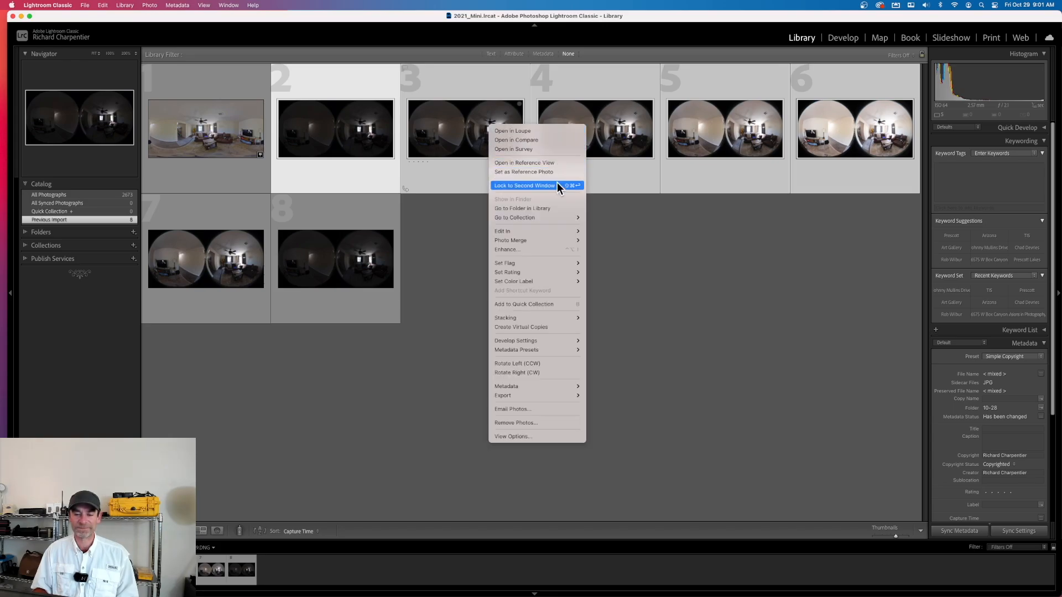
pyautogui.moveTo(554, 237)
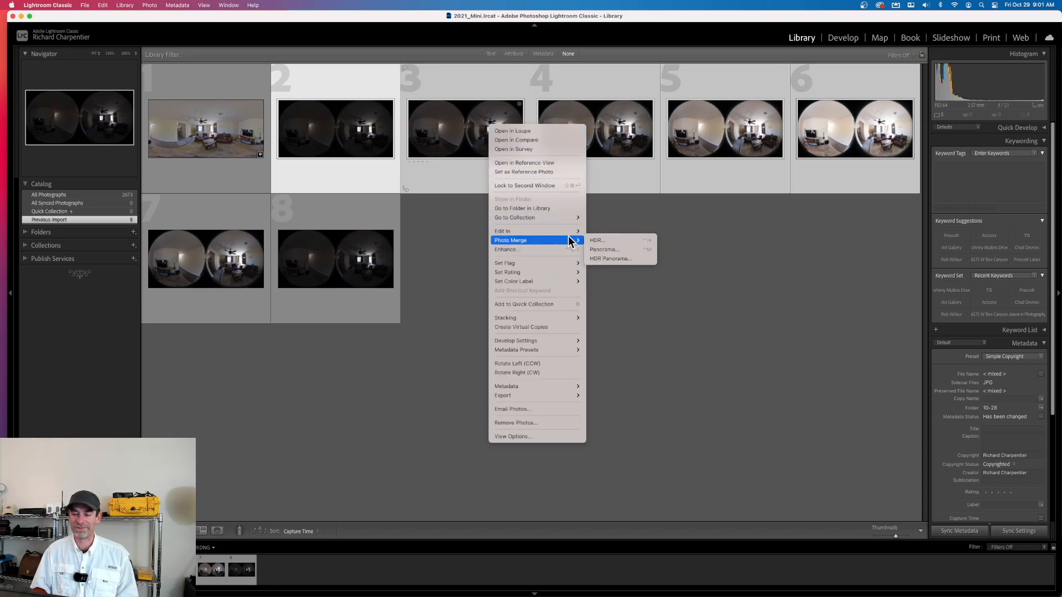
pyautogui.click(626, 239)
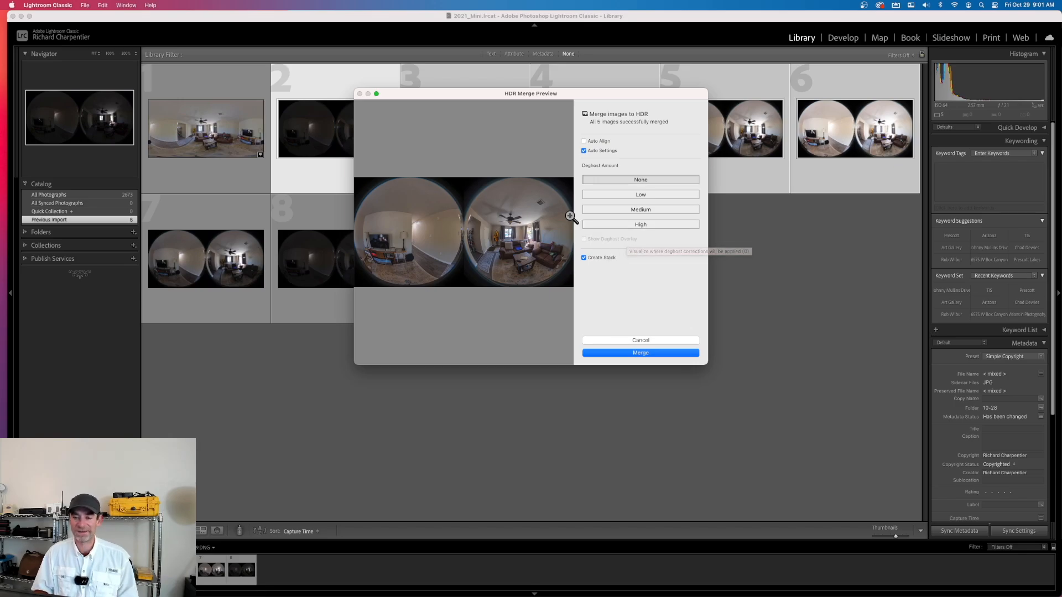
pyautogui.click(630, 354)
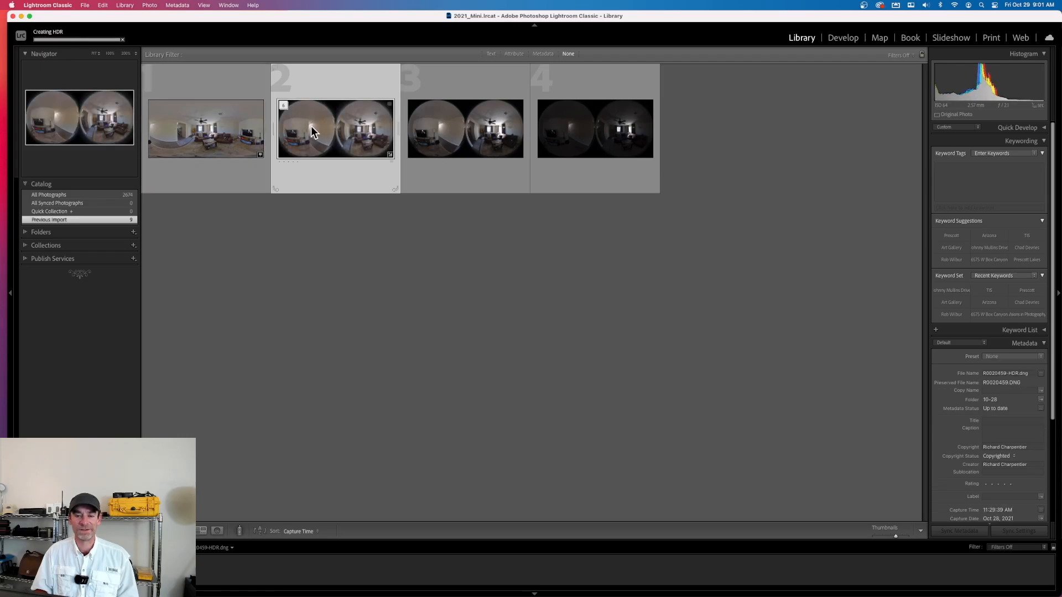
# Expand the merged HDR stack in the grid to show its source exposures
pyautogui.click(282, 104)
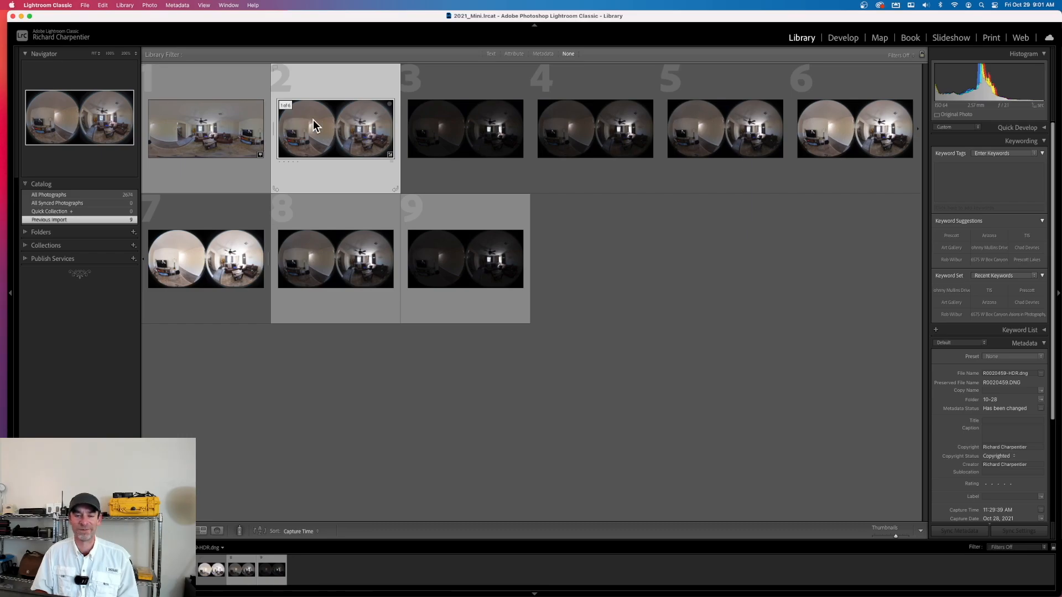
pyautogui.doubleClick(345, 122)
pyautogui.doubleClick(311, 117)
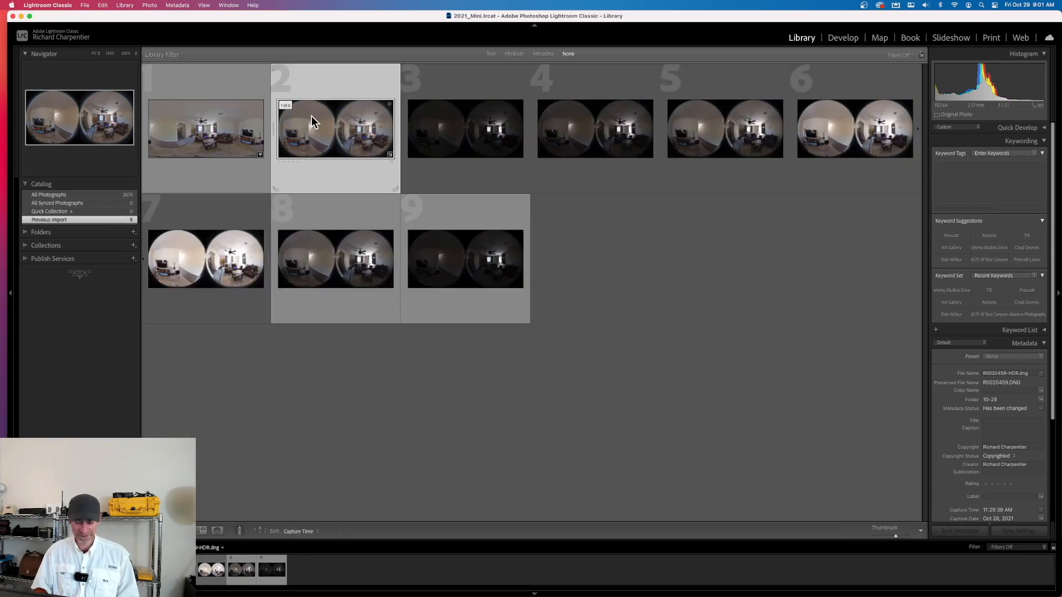
pyautogui.click(285, 105)
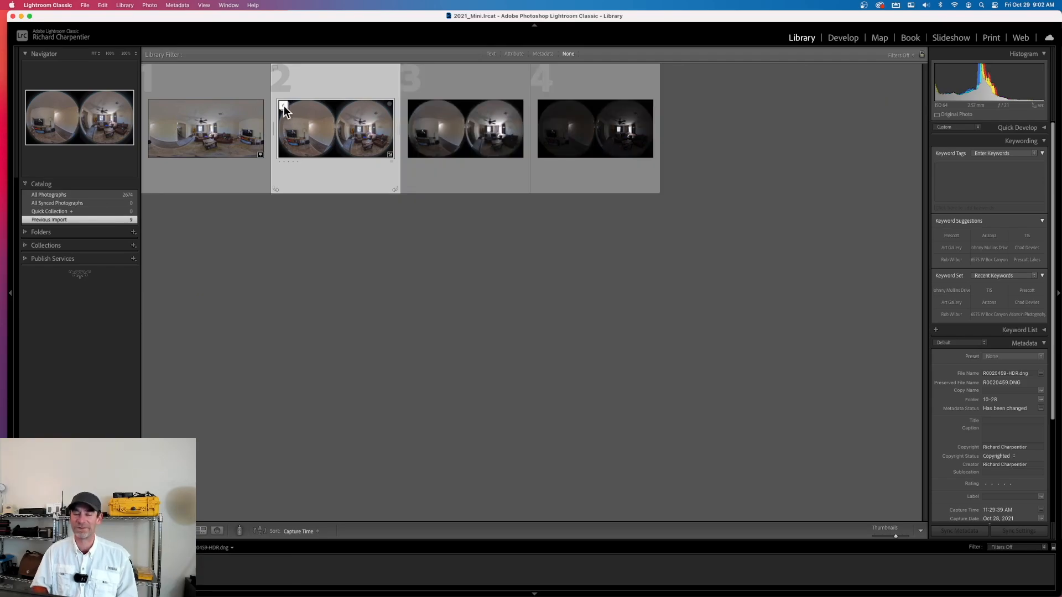
pyautogui.click(285, 107)
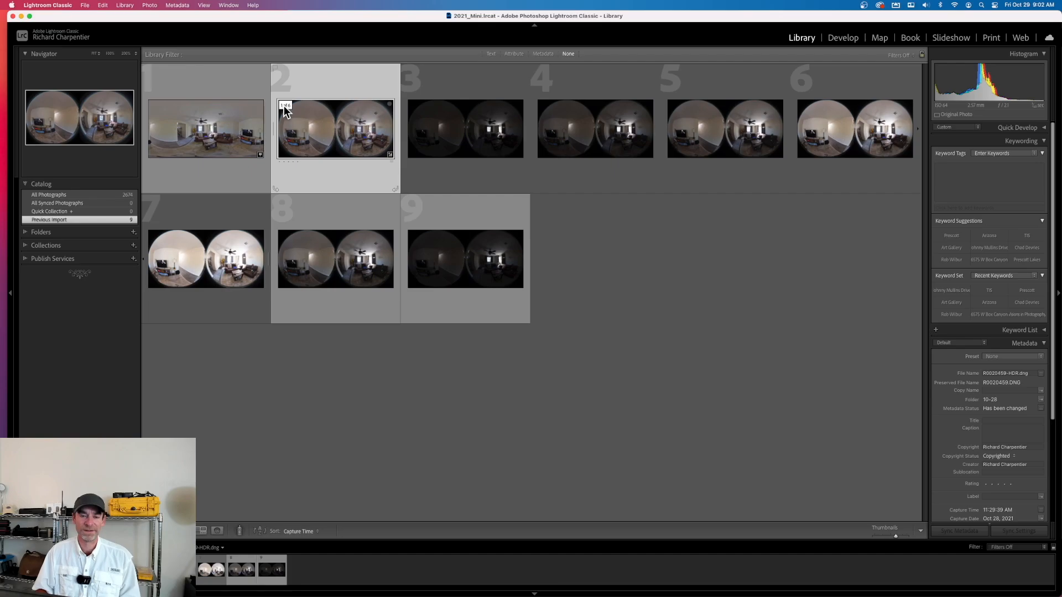
# Examine R0020459-HDR.dng enlarged, and page through the source exposures R0020459.DNG to R0020463.DNG for comparison
pyautogui.doubleClick(336, 128)
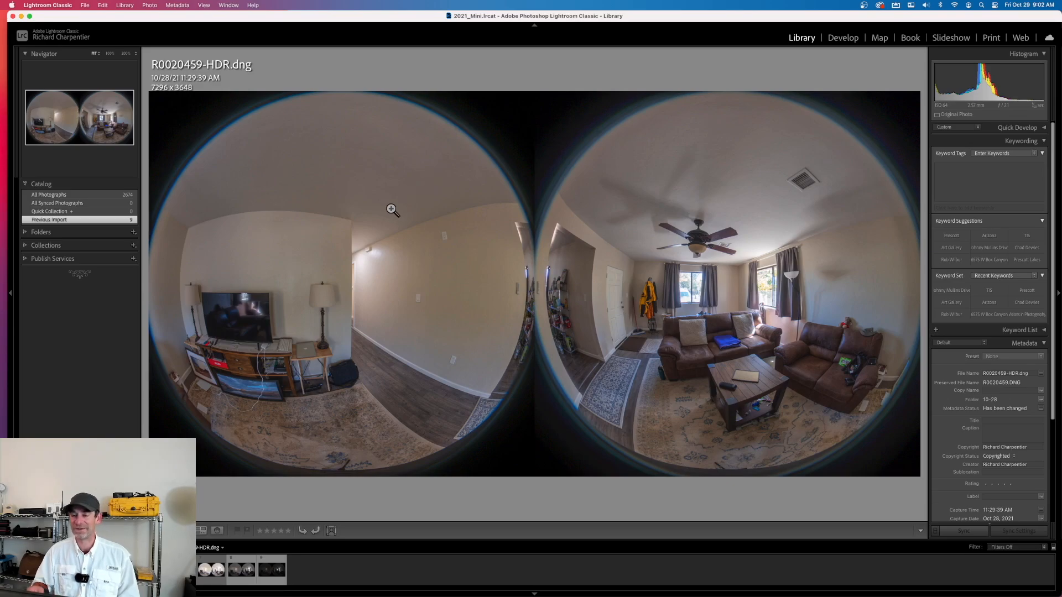
pyautogui.press('g')
pyautogui.doubleClick(443, 147)
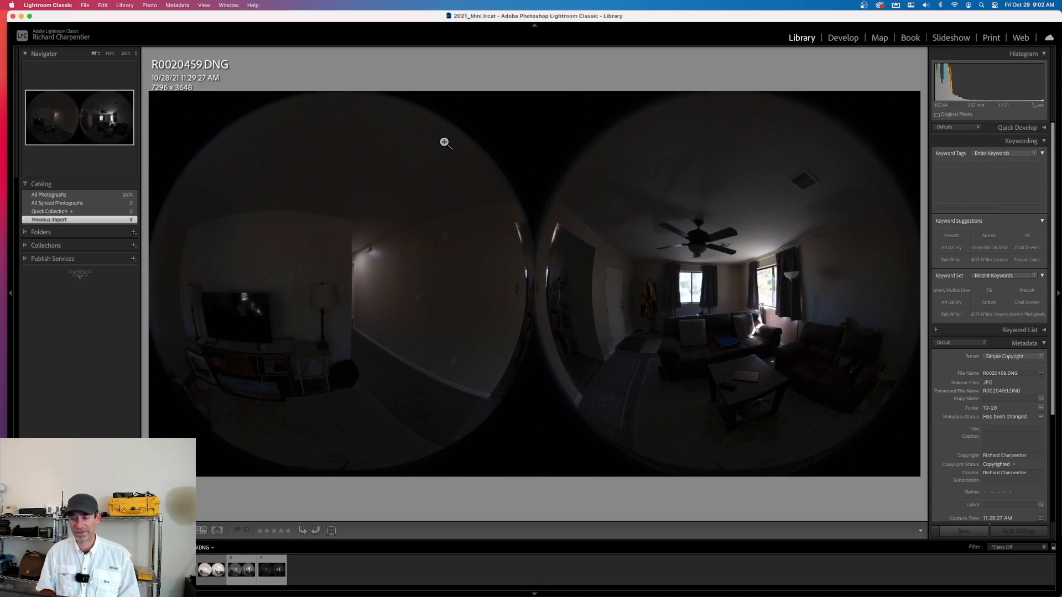
pyautogui.press('Right')
pyautogui.press('Right')
pyautogui.press('Right')
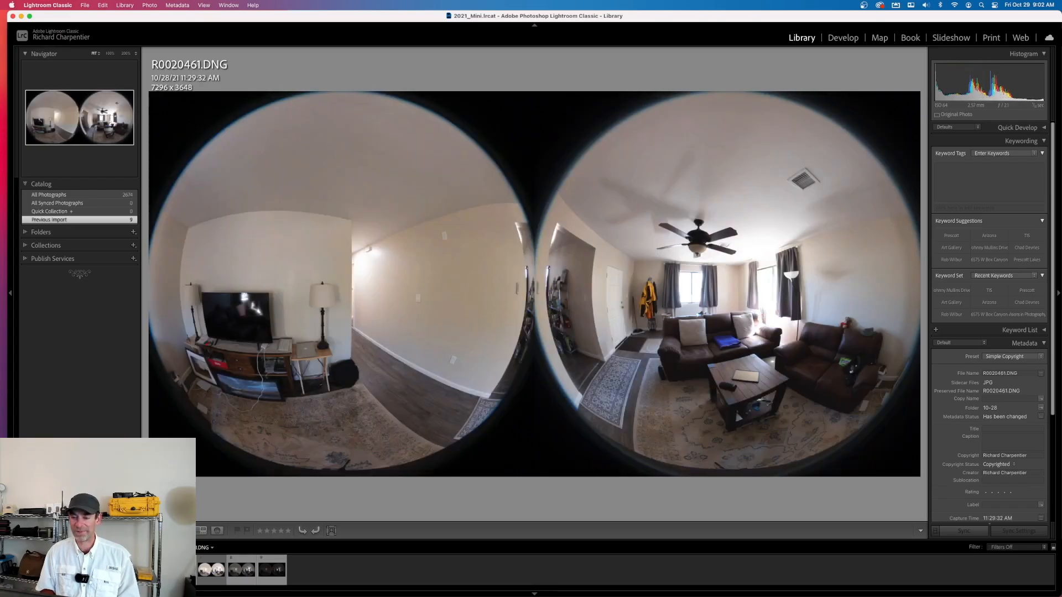
pyautogui.press('Right')
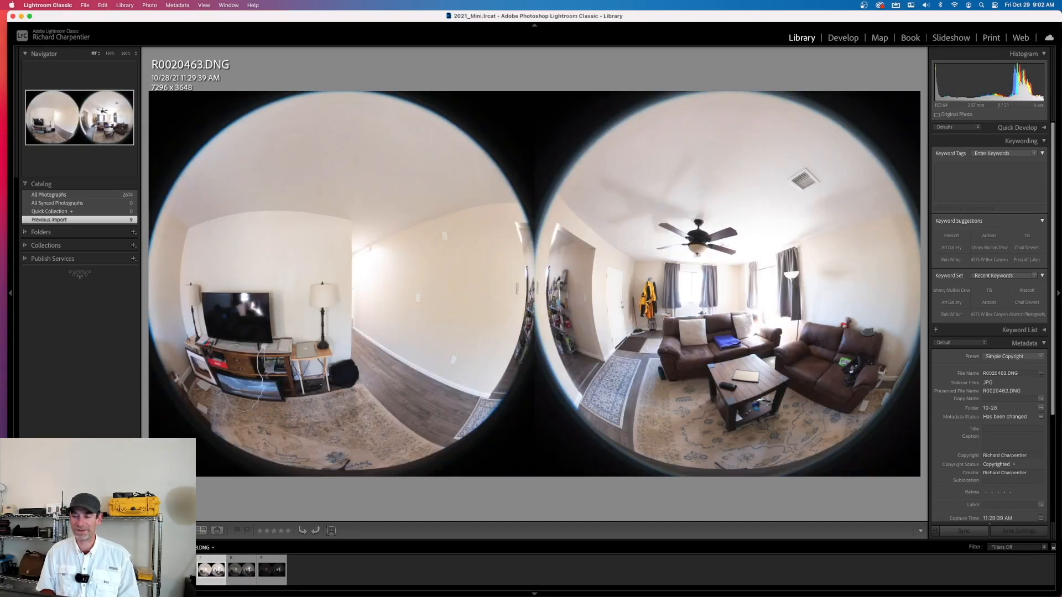
pyautogui.press('g')
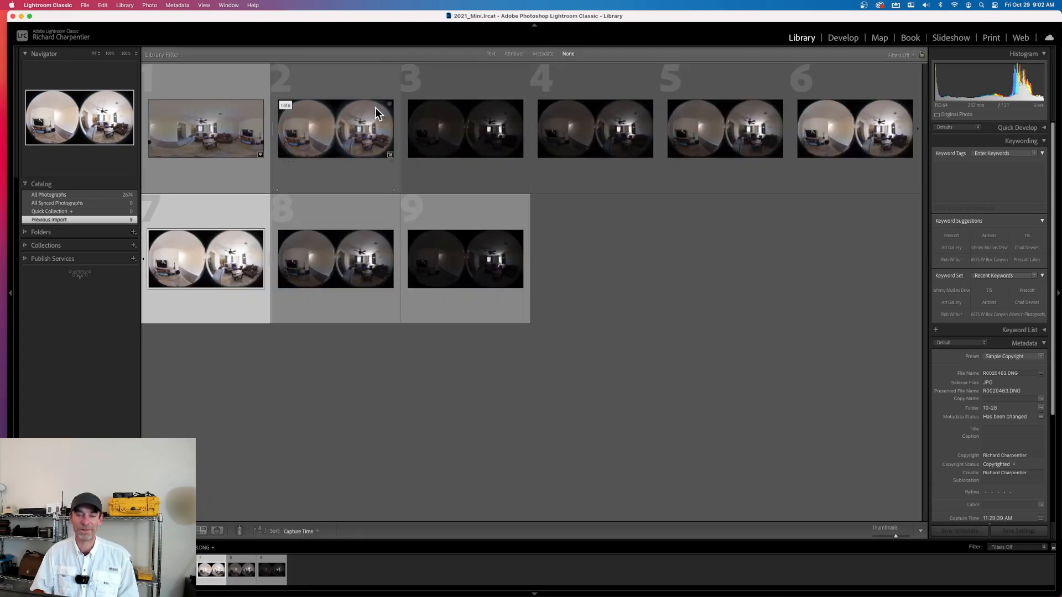
# Develop R0020459-HDR.dng with Exposure at +1.45, Highlights at −100 and Shadows at +97, checking the window detail at close range
pyautogui.doubleClick(359, 143)
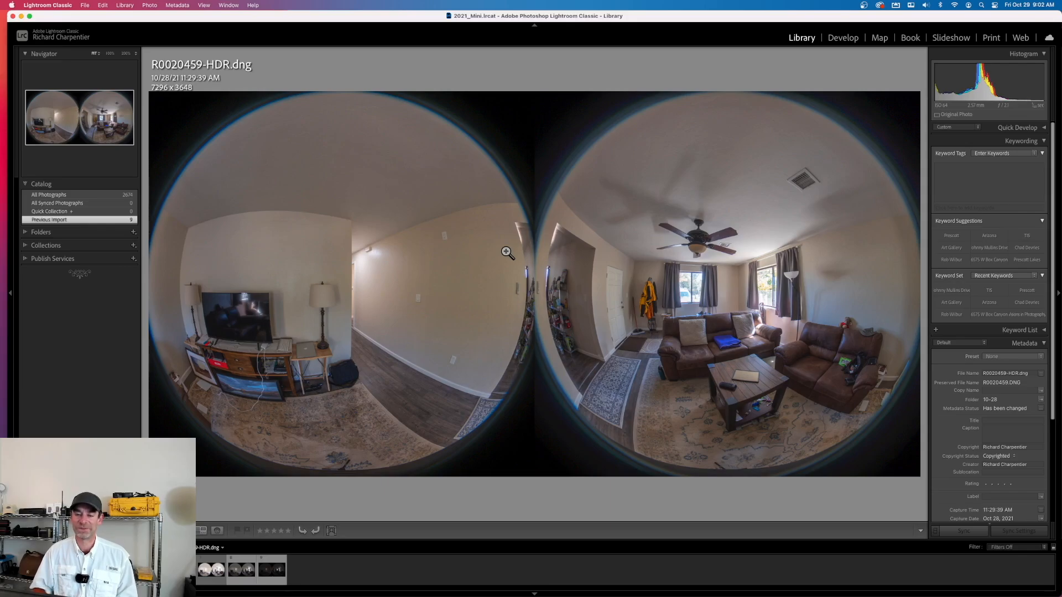
pyautogui.press('d')
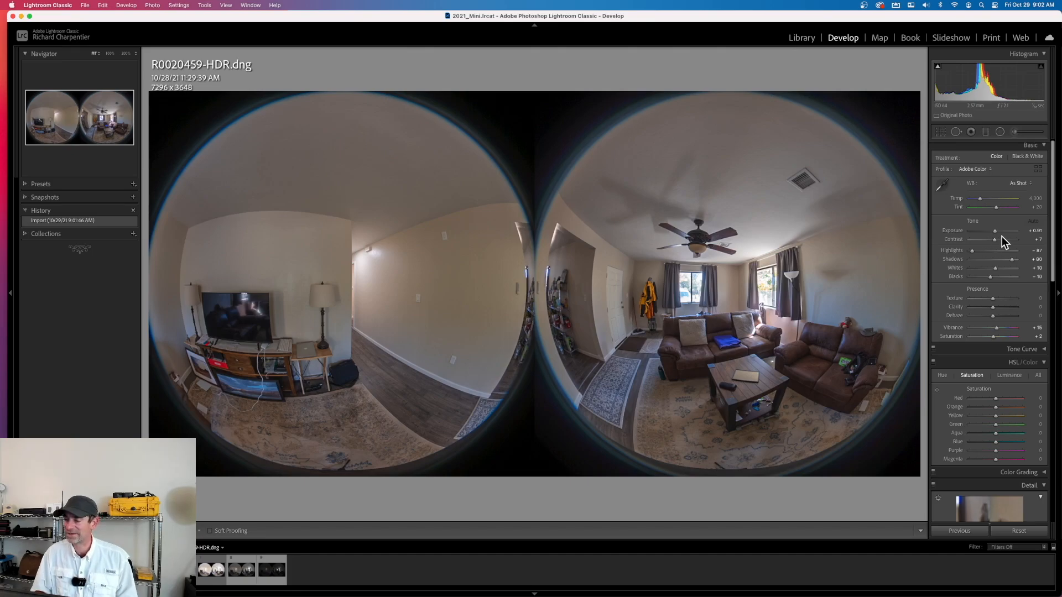
pyautogui.moveTo(995, 231); pyautogui.dragTo(996, 231)
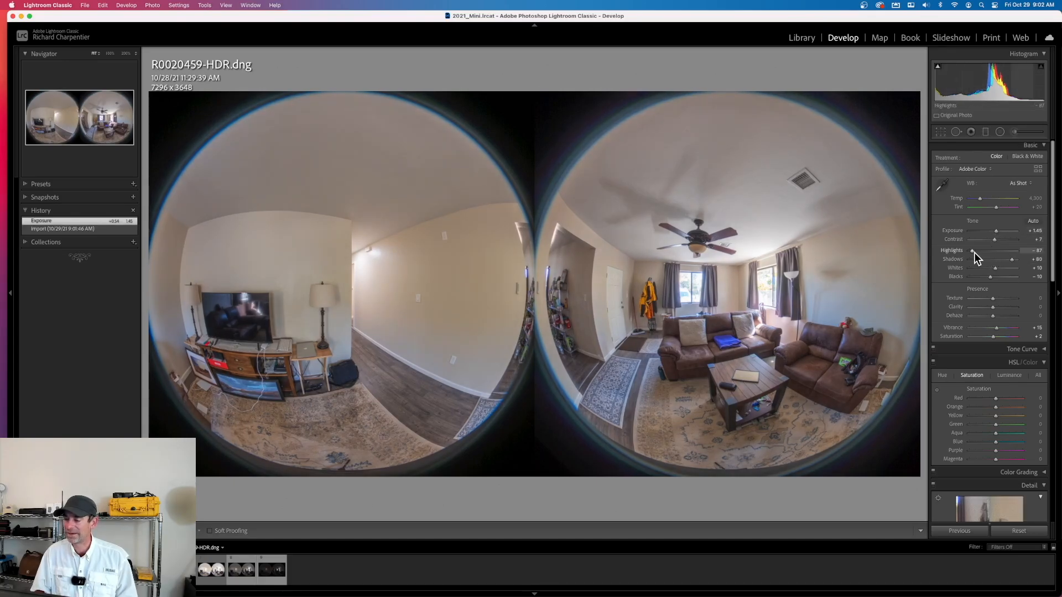
pyautogui.moveTo(973, 251); pyautogui.dragTo(970, 253)
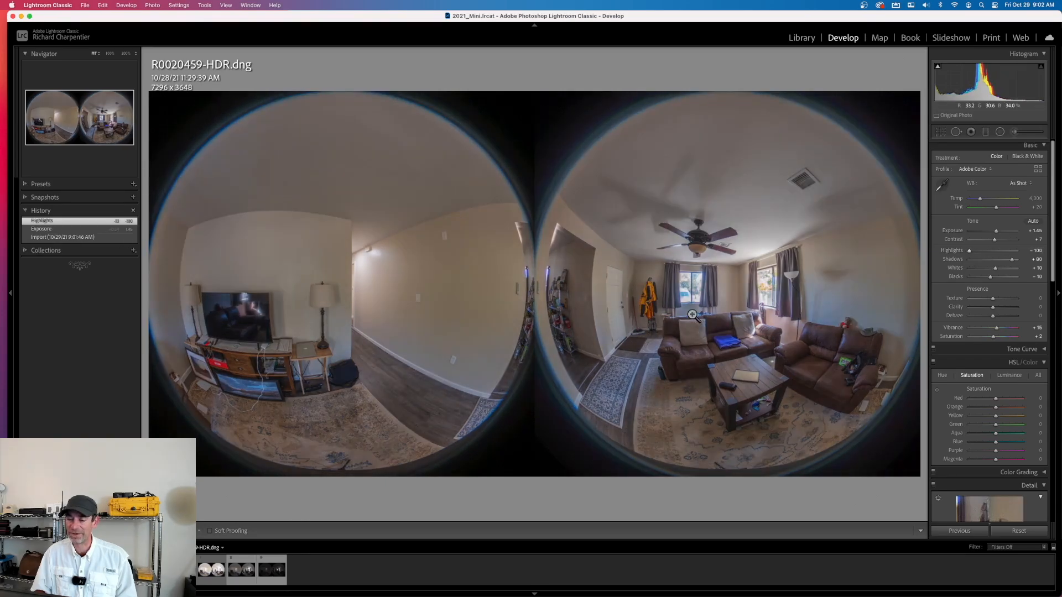
pyautogui.click(693, 284)
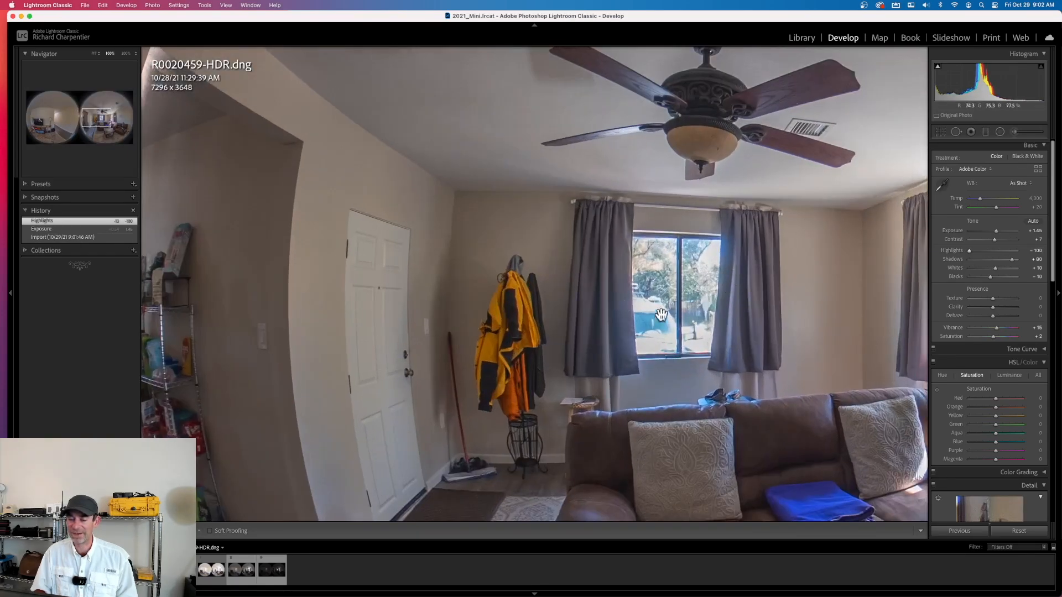
pyautogui.click(672, 281)
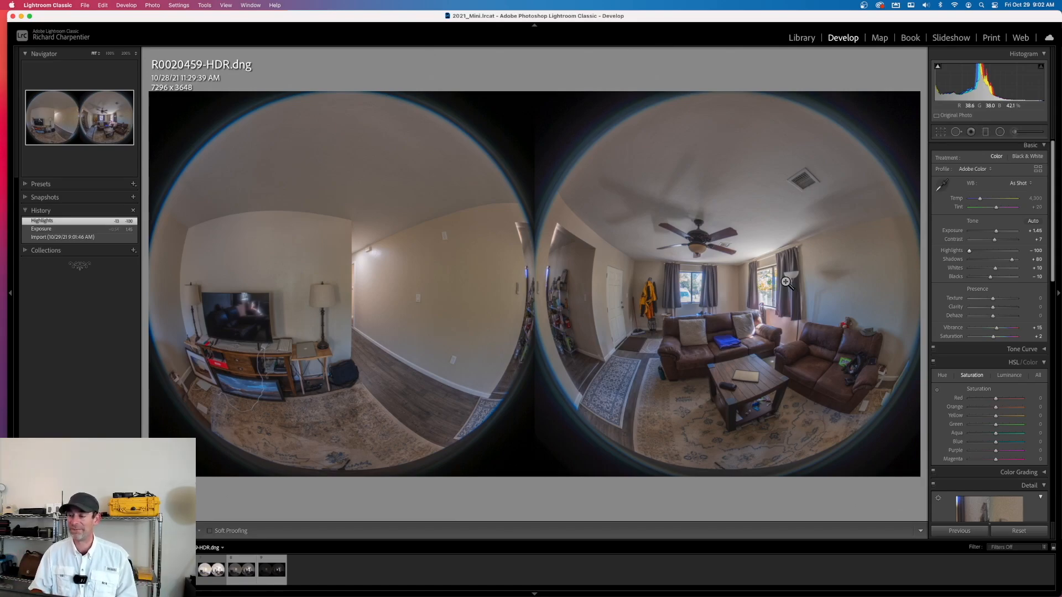
pyautogui.moveTo(1011, 259); pyautogui.dragTo(1017, 261)
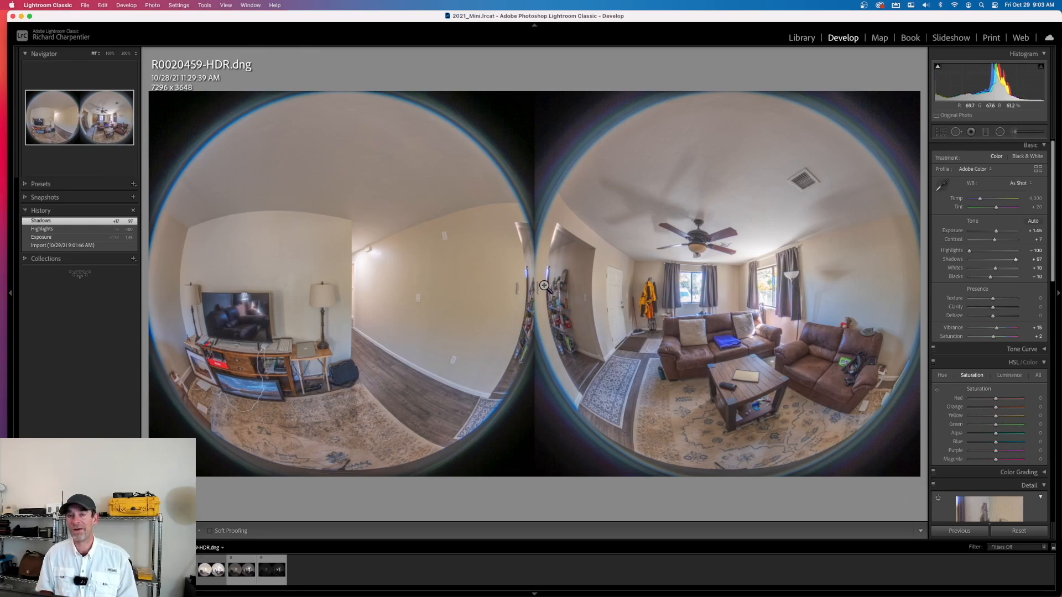
# Return to the Library and check the adjusted R0020459-HDR.dng enlarged
pyautogui.press('g')
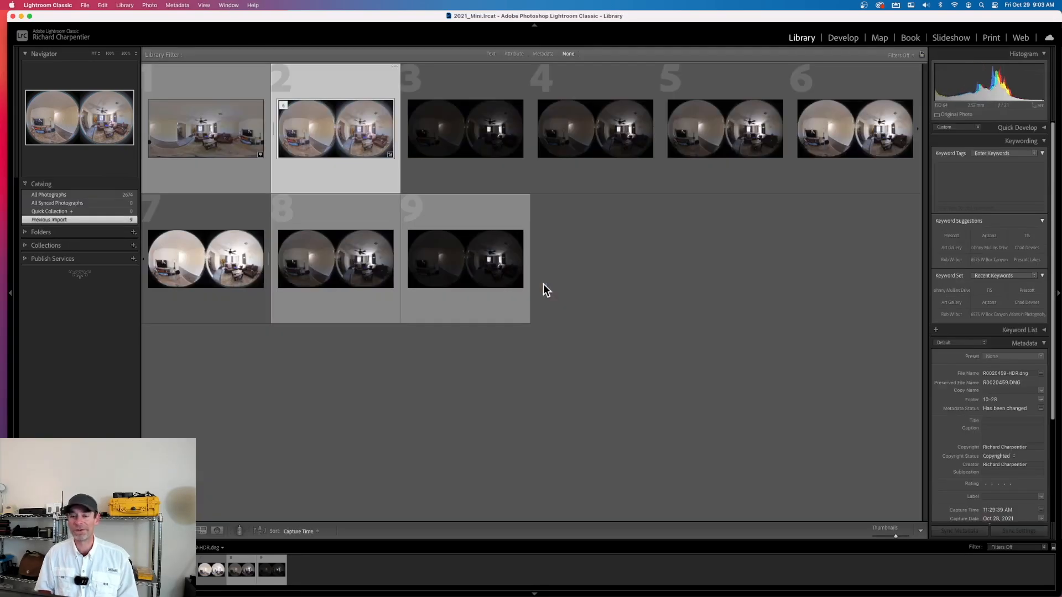
pyautogui.doubleClick(341, 132)
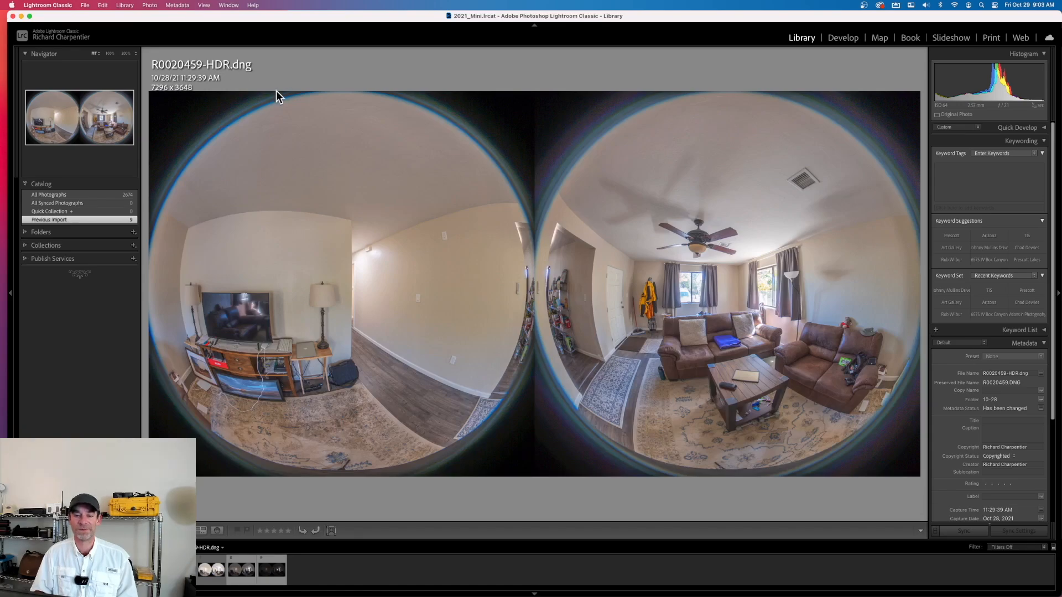
pyautogui.press('g')
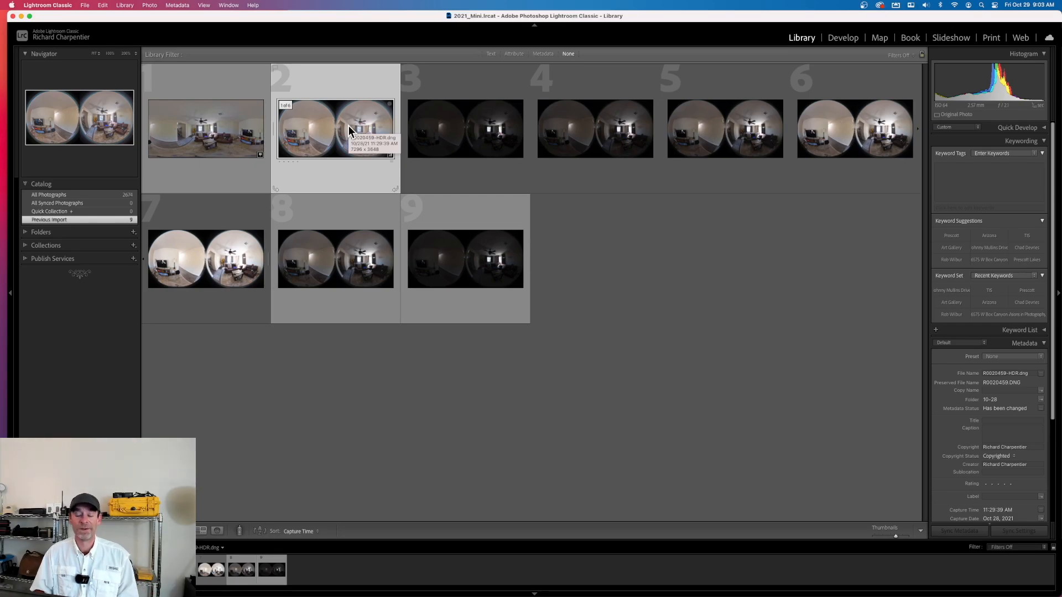
# Switch to Chrome to review the THETA Stitcher workflow diagram, and return to Lightroom Classic
pyautogui.hotkey('ctrl', 'Up')
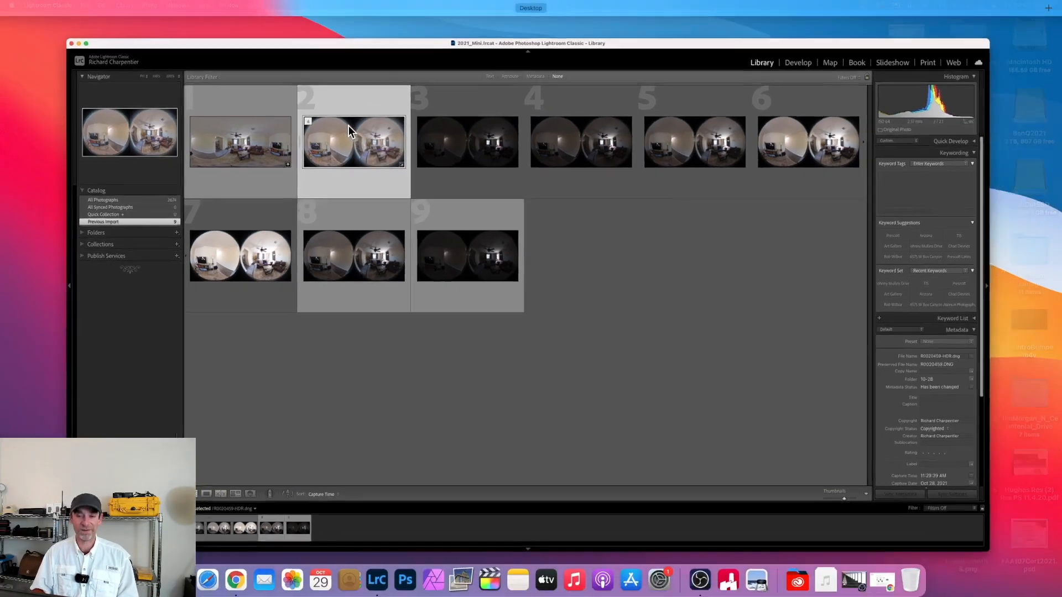
pyautogui.click(874, 581)
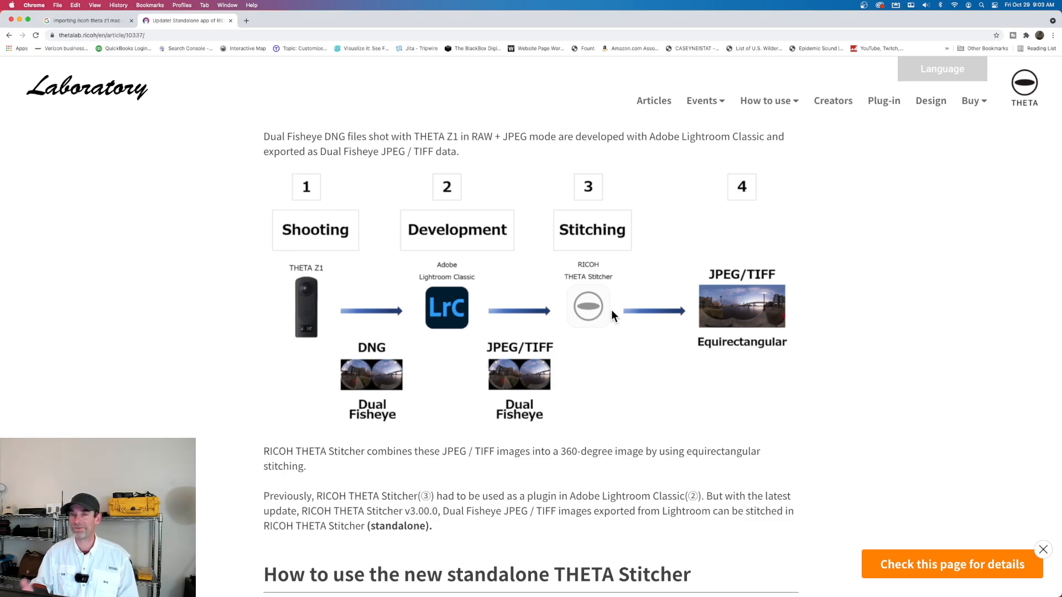
pyautogui.hotkey('ctrl', 'Up')
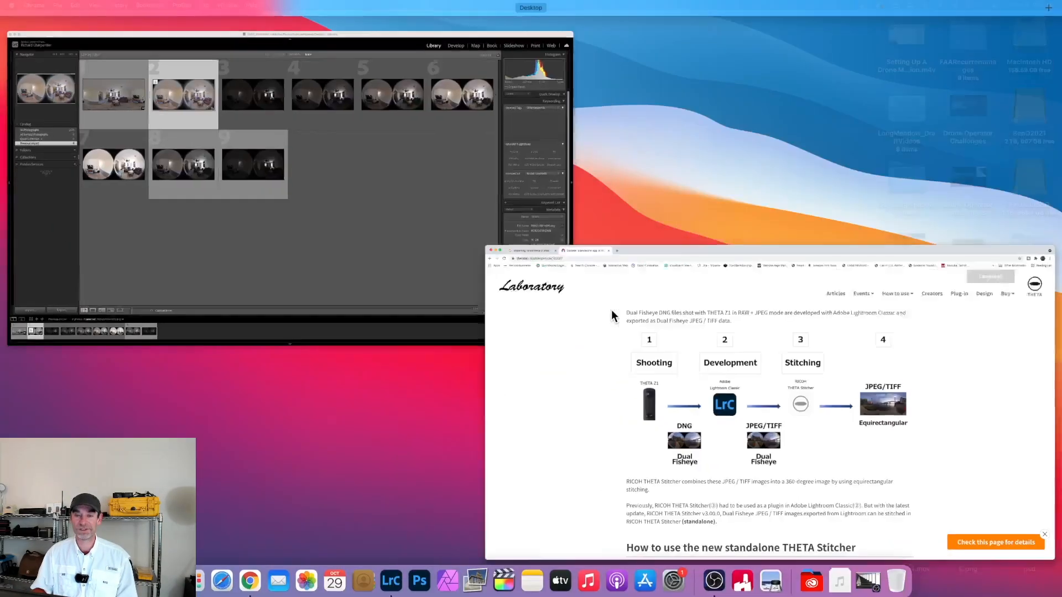
pyautogui.click(417, 235)
# Send R0020459-HDR.dng to RICOH THETA Stitcher as a 16-bit TIFF copy with Lightroom adjustments, and stitch it with automatic settings
pyautogui.rightClick(344, 124)
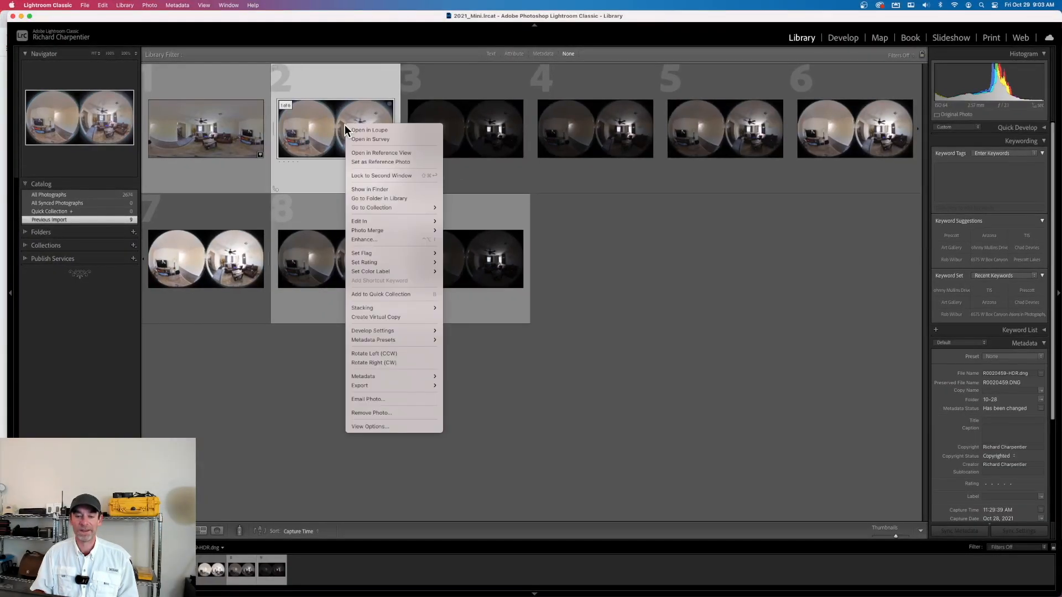
pyautogui.moveTo(395, 220)
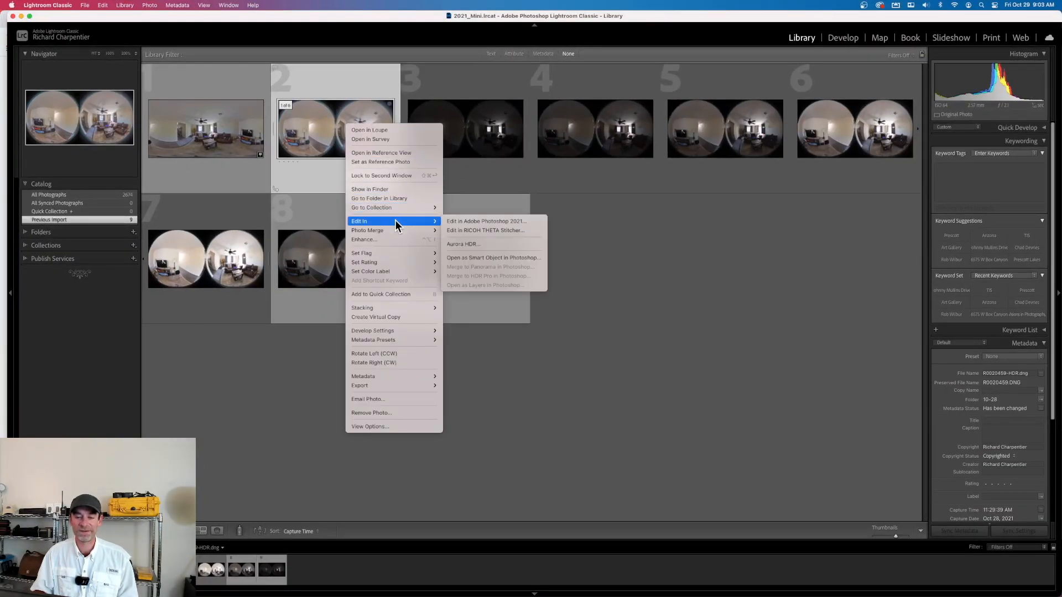
pyautogui.click(480, 232)
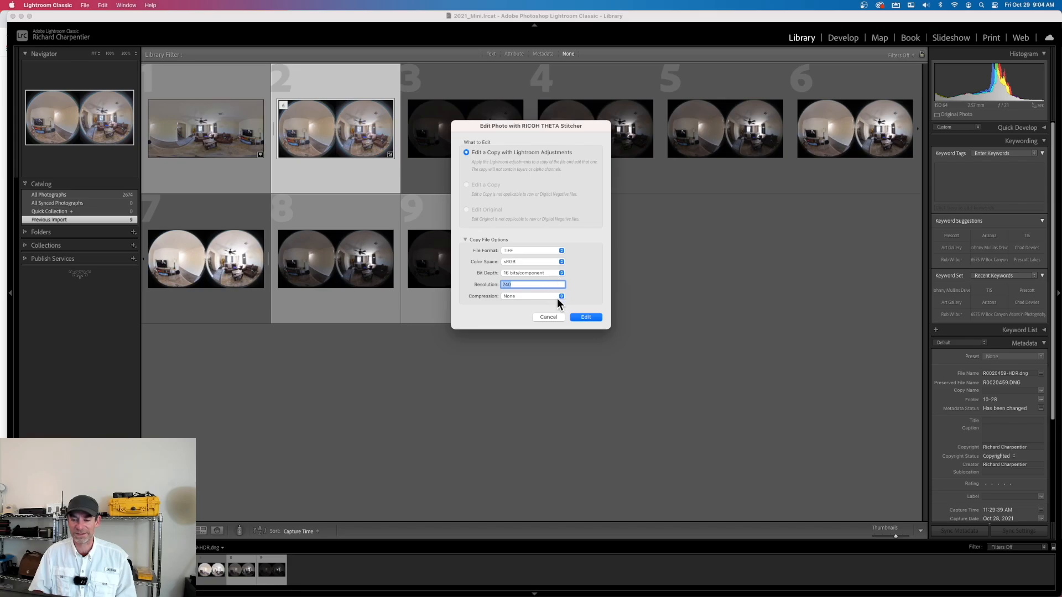
pyautogui.click(585, 318)
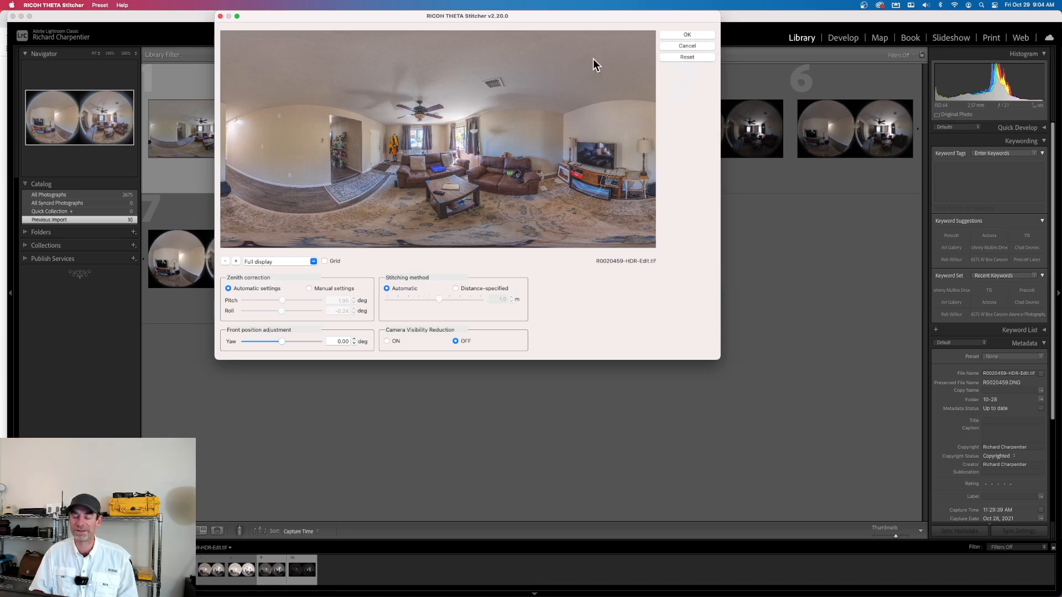
pyautogui.click(686, 35)
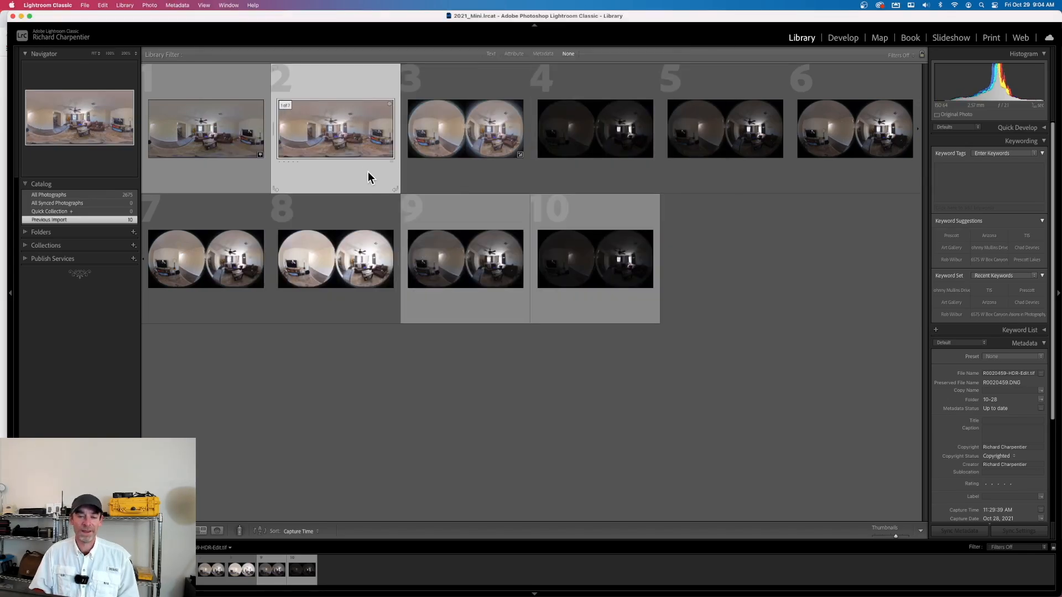
# Compare the stitched R0020459-HDR-Edit.tif with the dual-fisheye R0020459-HDR.dng in enlarged view
pyautogui.doubleClick(343, 137)
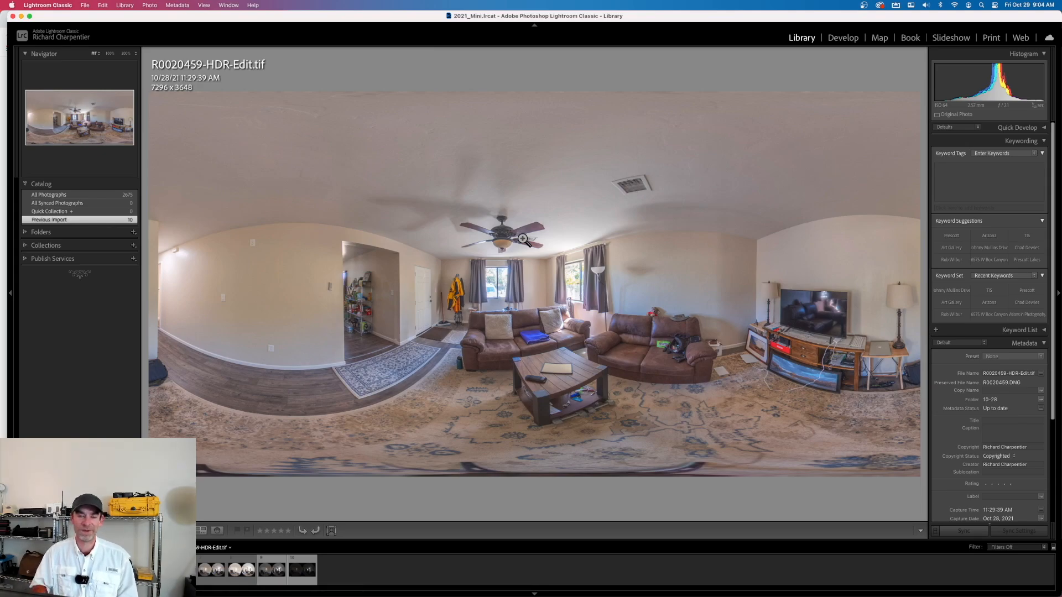
pyautogui.press('g')
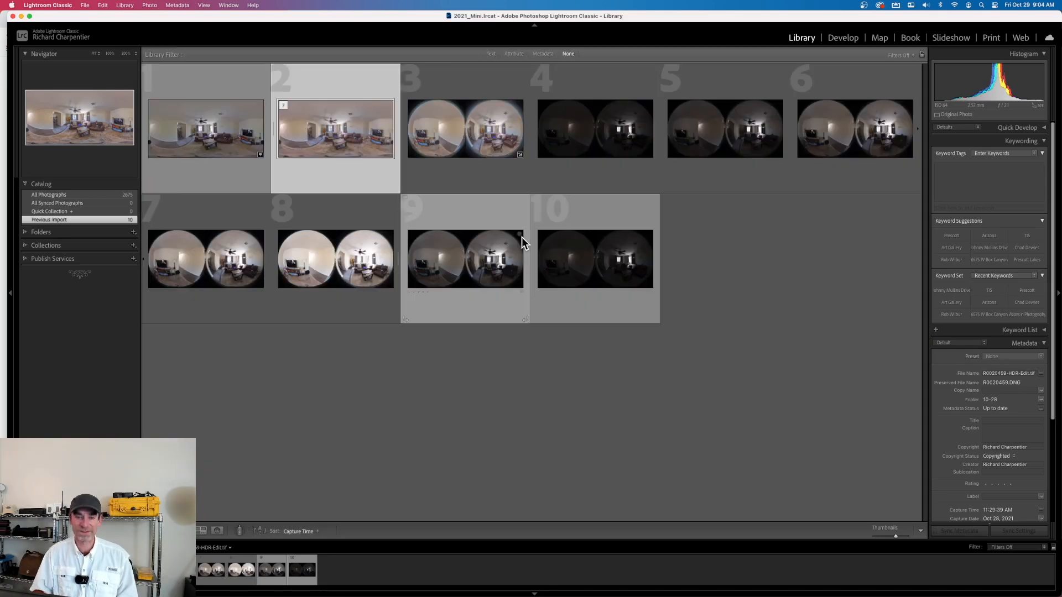
pyautogui.click(427, 129)
pyautogui.doubleClick(433, 129)
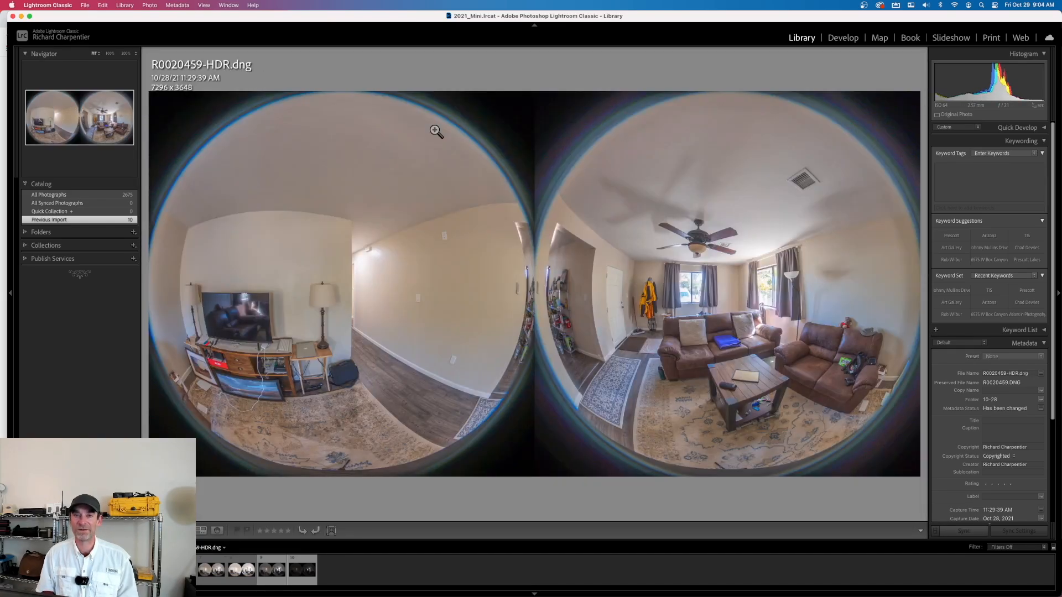
# Recheck the stitched R0020459-HDR-Edit.tif against its dual-fisheye source, and view R0020464.DNG and R0020464_HDR.DNG enlarged
pyautogui.press('Left')
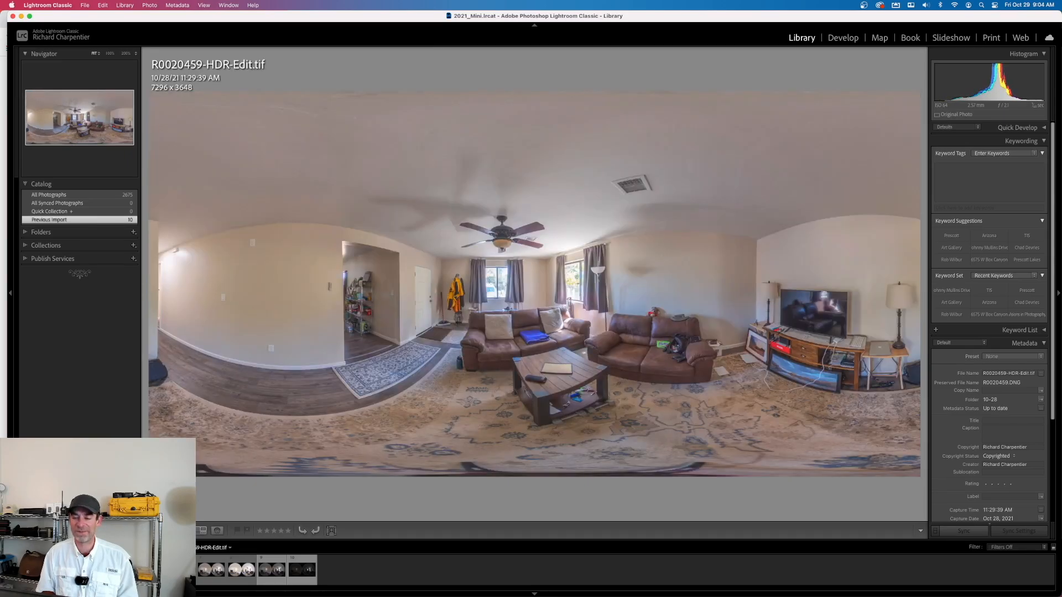
pyautogui.press('Right')
pyautogui.press('g')
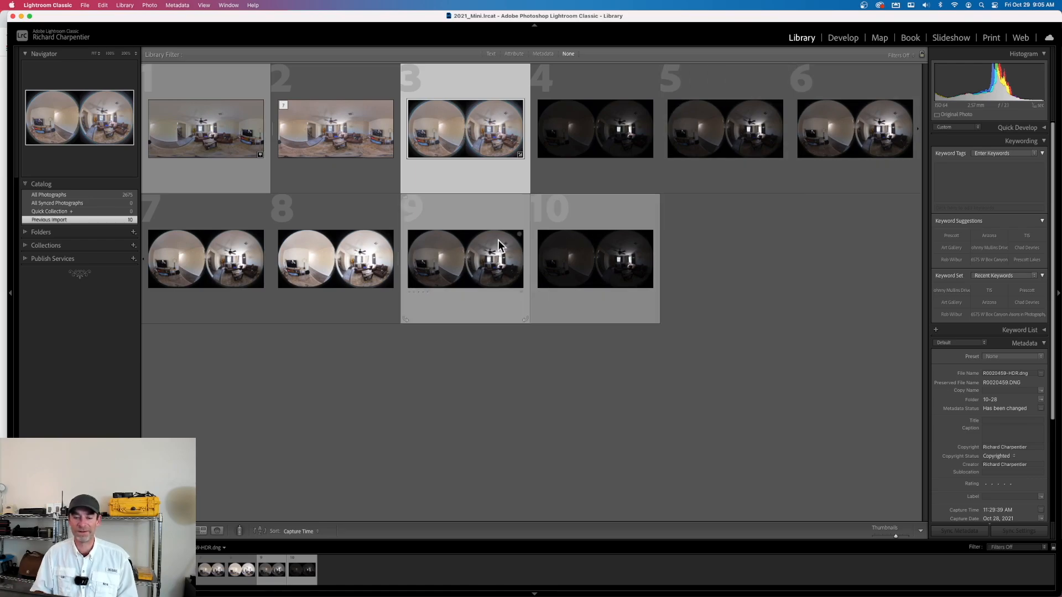
pyautogui.doubleClick(446, 241)
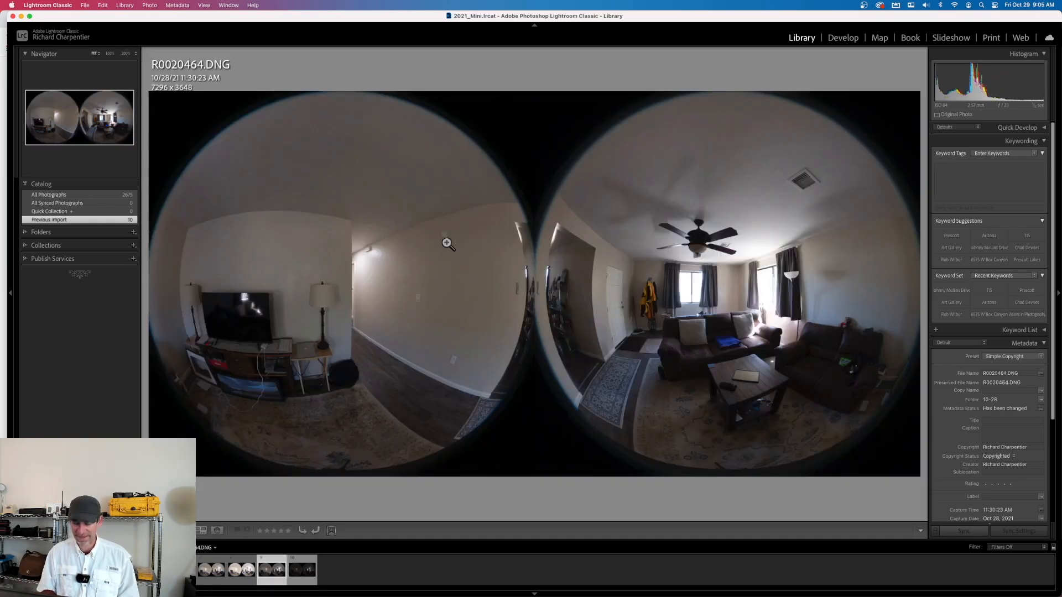
pyautogui.press('Right')
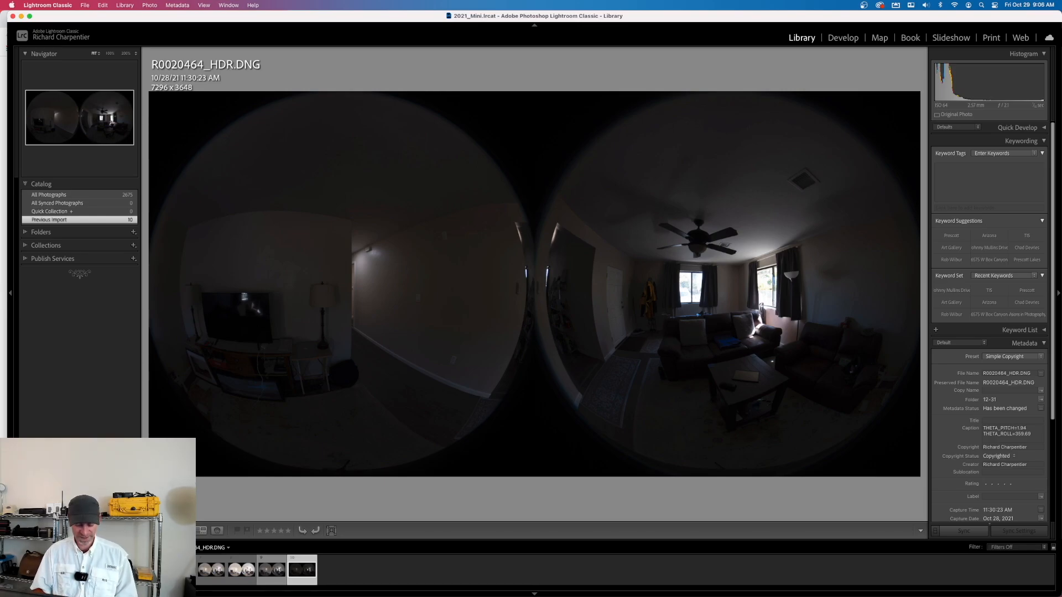
# Develop R0020464_HDR.DNG with Exposure +2.50 and Highlights -100, and check the window area up close
pyautogui.press('d')
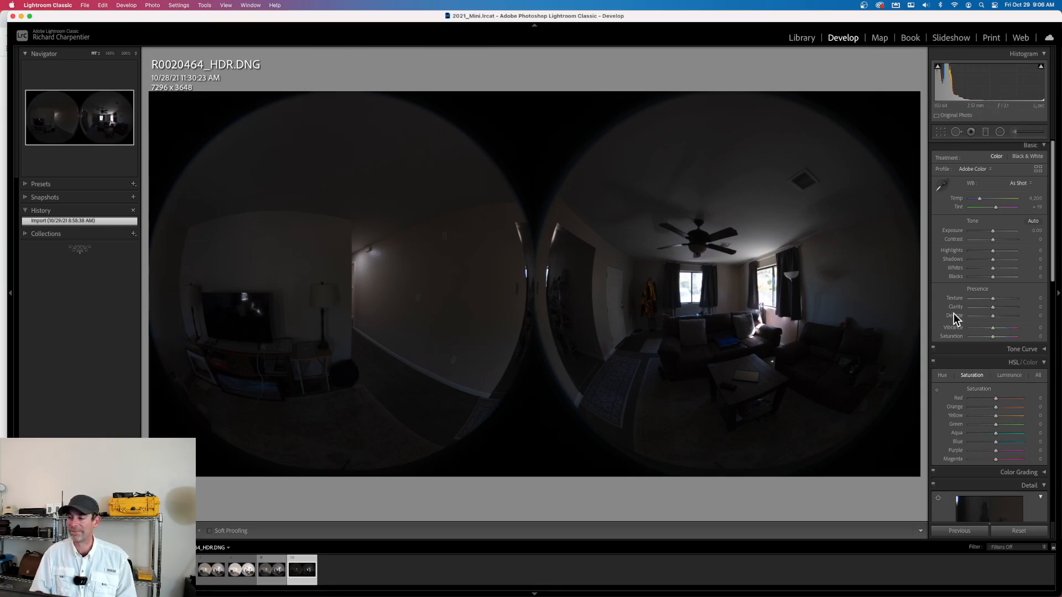
pyautogui.click(1001, 231)
pyautogui.moveTo(1001, 231); pyautogui.dragTo(998, 230)
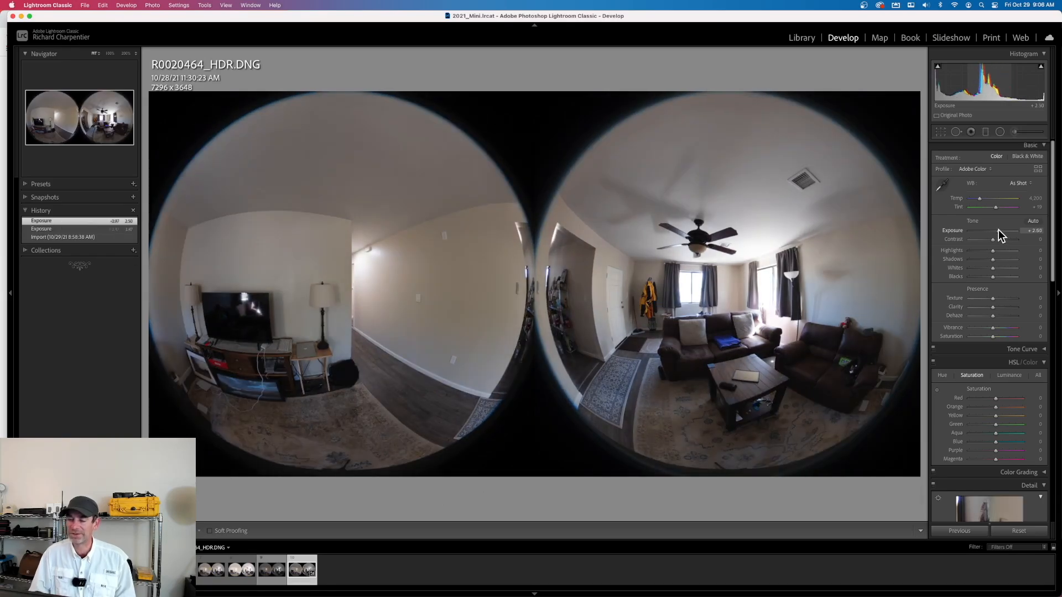
pyautogui.click(968, 251)
pyautogui.click(688, 280)
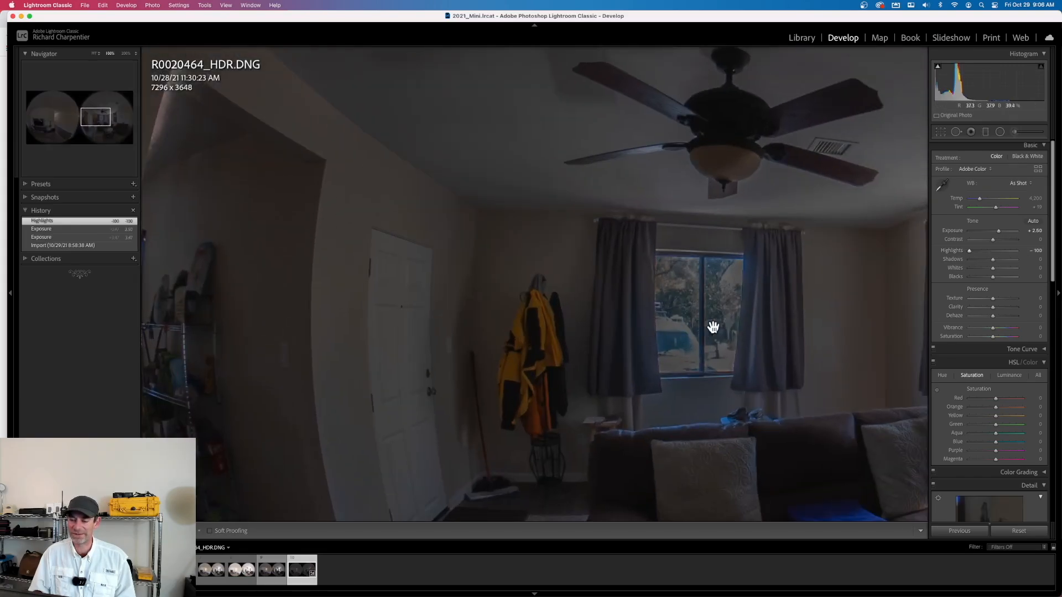
pyautogui.click(693, 319)
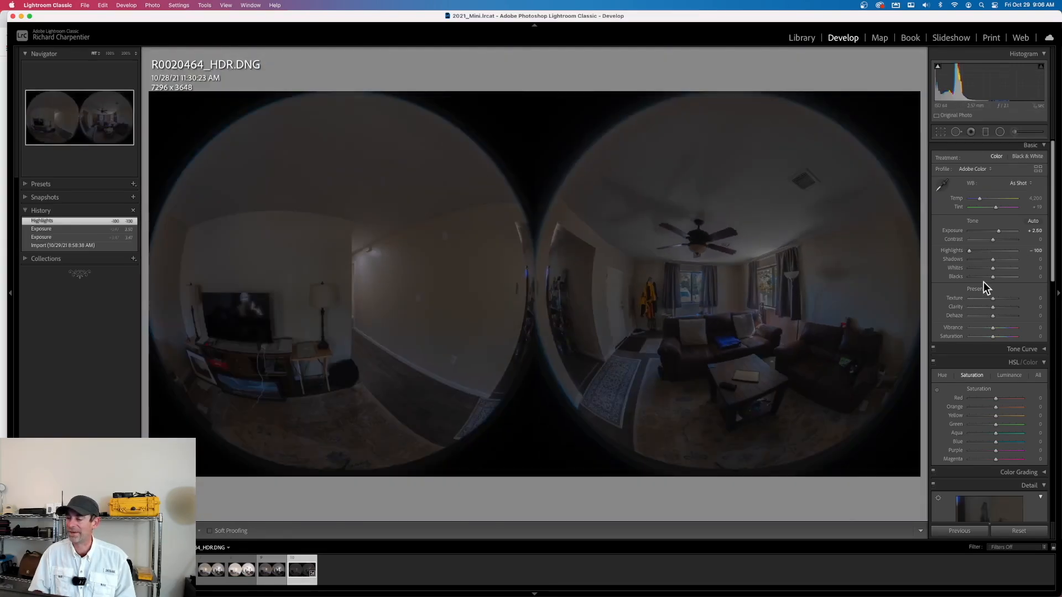
# Set Shadows to +100 and Exposure to +3.00 for R0020464_HDR.DNG
pyautogui.click(1013, 260)
pyautogui.click(1019, 260)
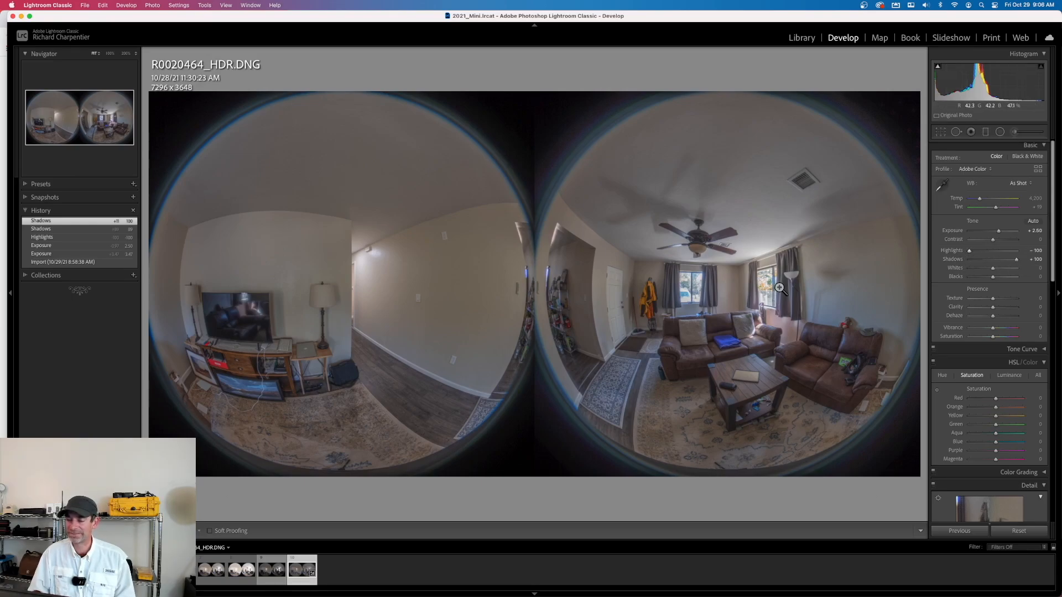
pyautogui.click(1035, 231)
pyautogui.write('3')
pyautogui.press('Tab')
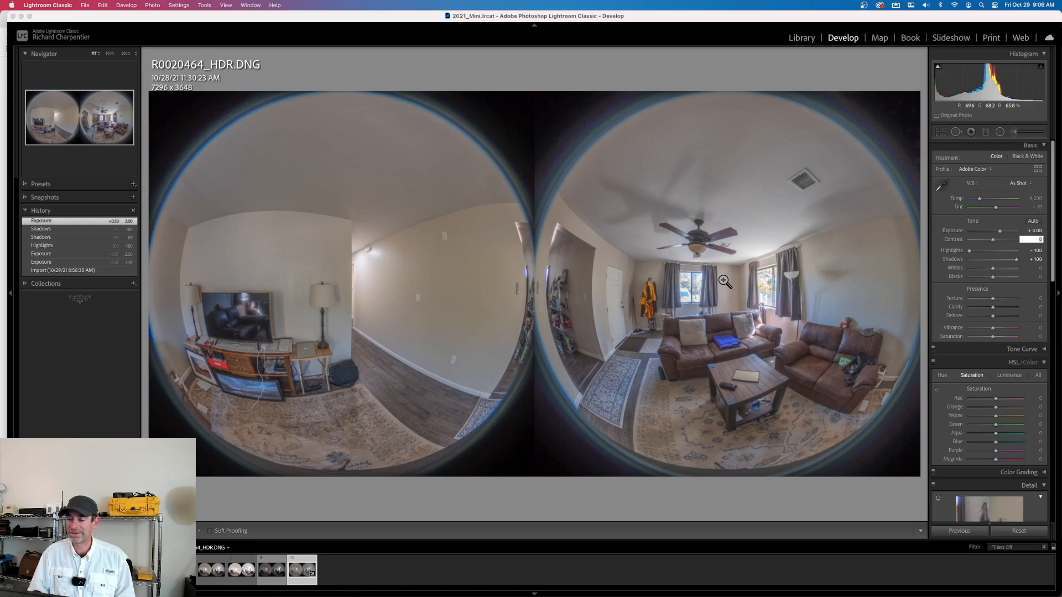
pyautogui.press('Return')
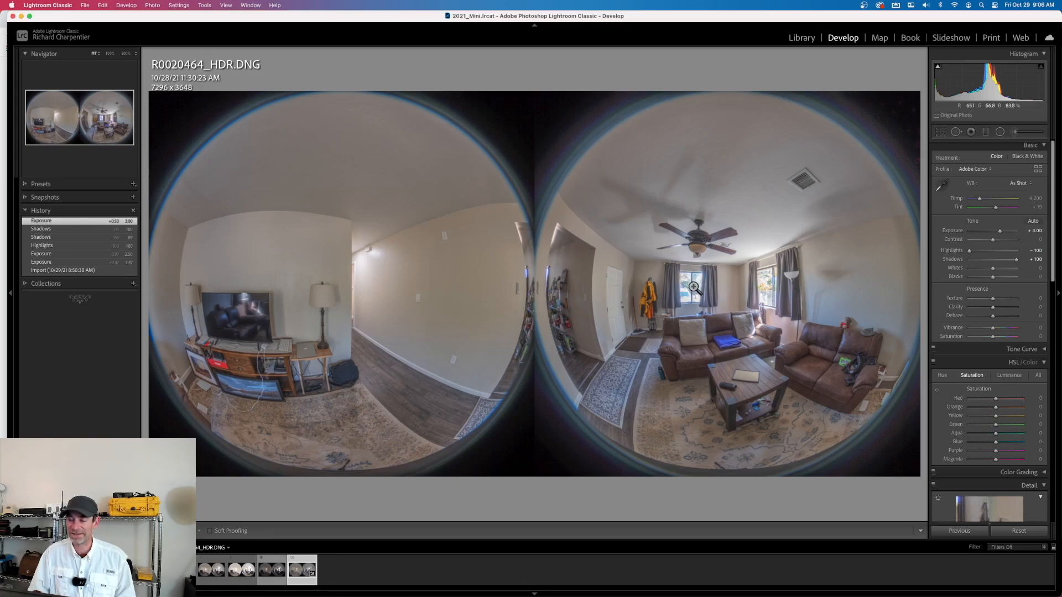
# Inspect the living-room window up close, and set Exposure to +3.30 and Vibrance to +20
pyautogui.click(692, 292)
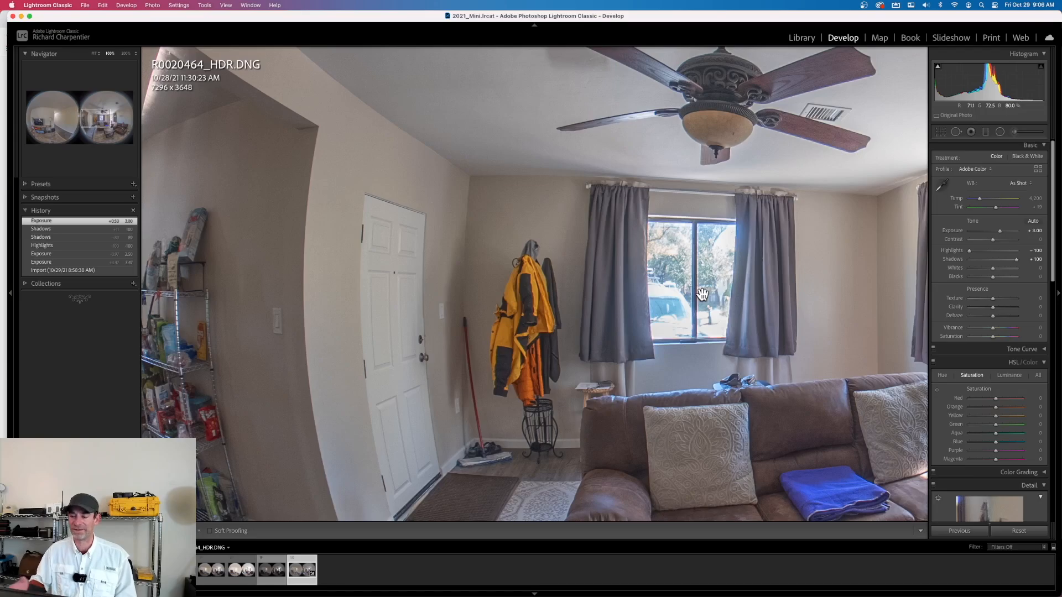
pyautogui.click(702, 293)
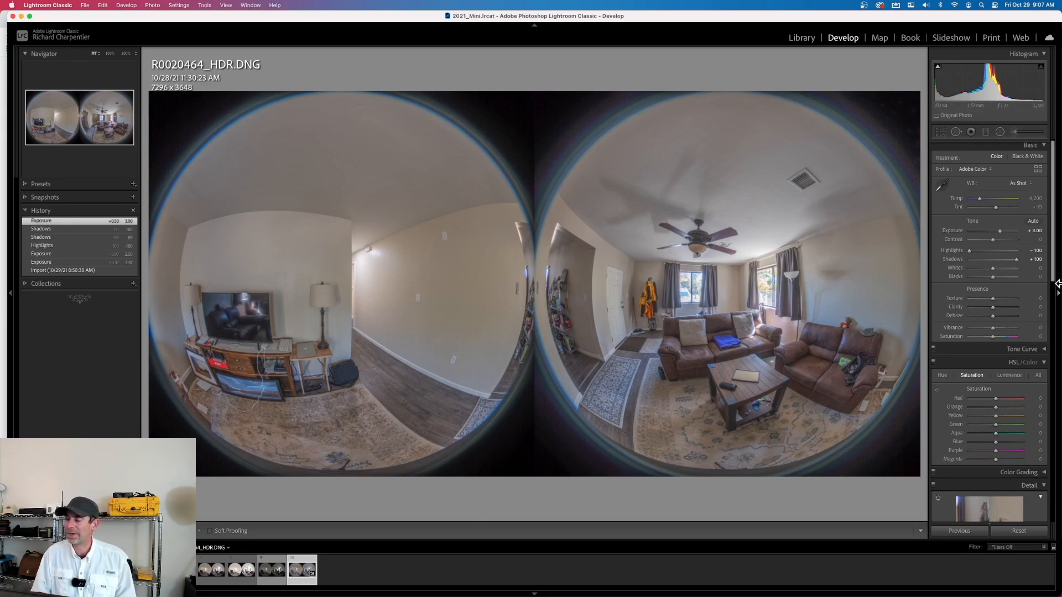
pyautogui.click(1001, 233)
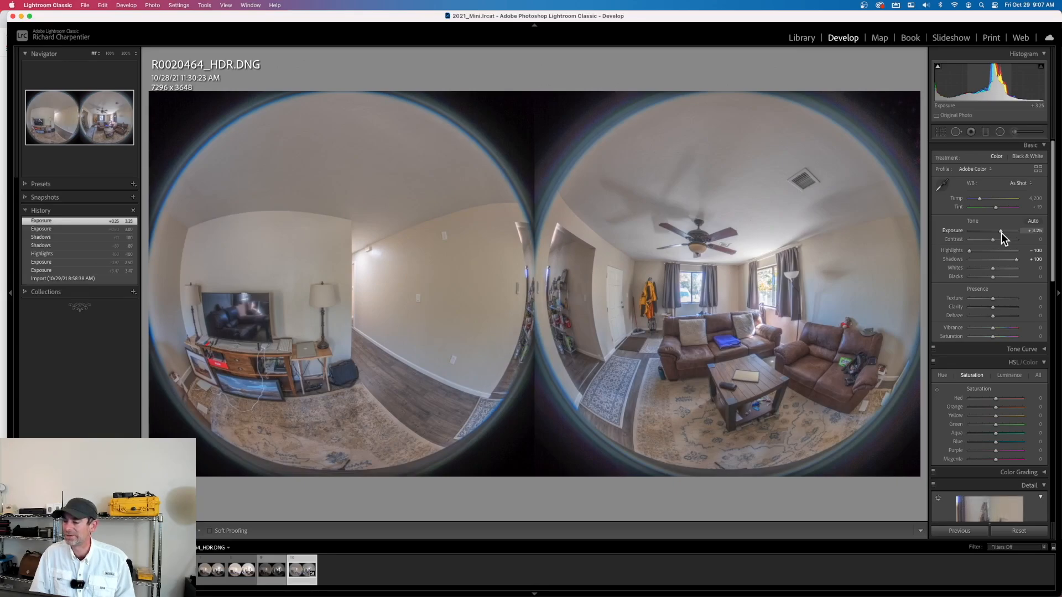
pyautogui.press('Up')
pyautogui.press('Down')
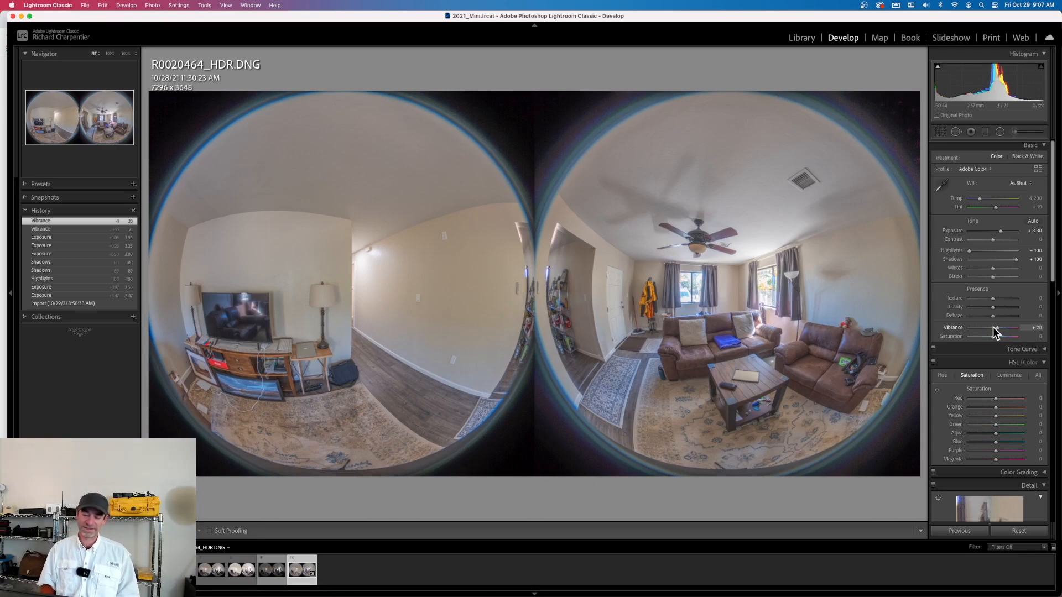
# Send R0020464_HDR.DNG to RICOH THETA Stitcher as a 16-bit sRGB TIFF copy with Lightroom adjustments, and stitch it with automatic settings
pyautogui.rightClick(471, 137)
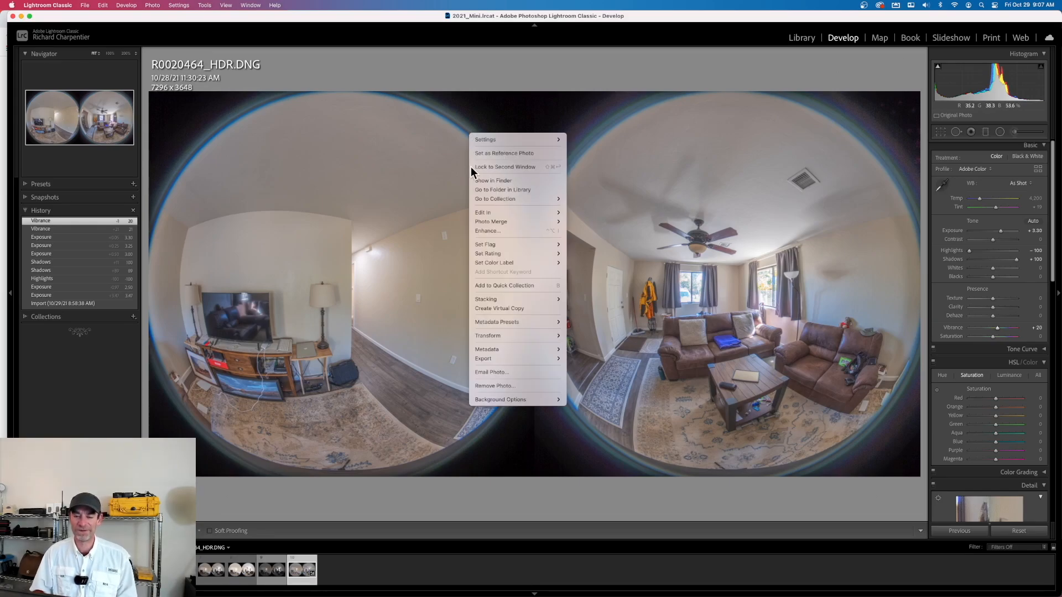
pyautogui.moveTo(491, 215)
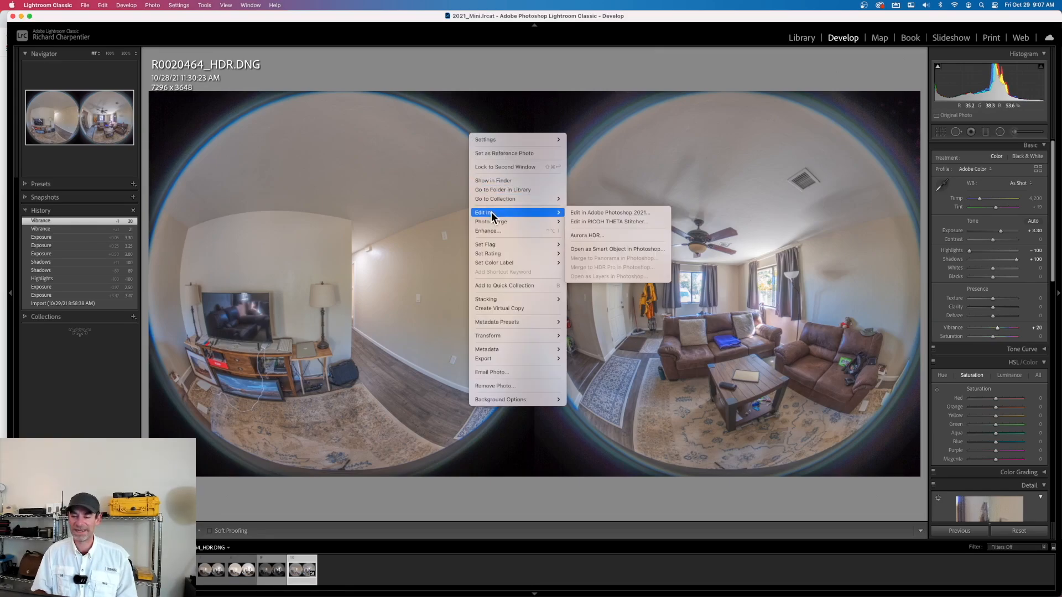
pyautogui.click(625, 220)
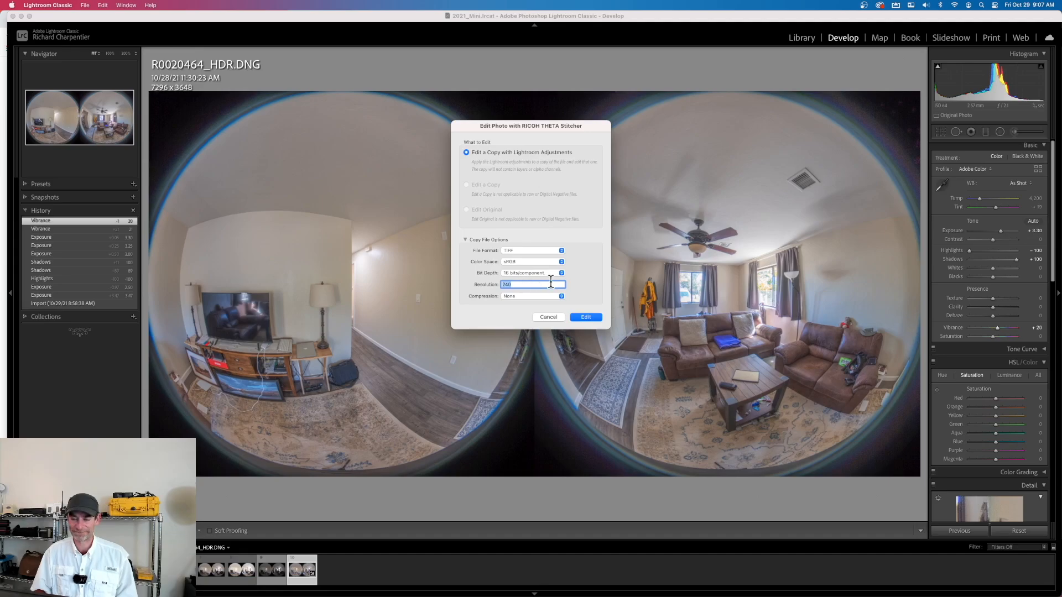
pyautogui.click(587, 318)
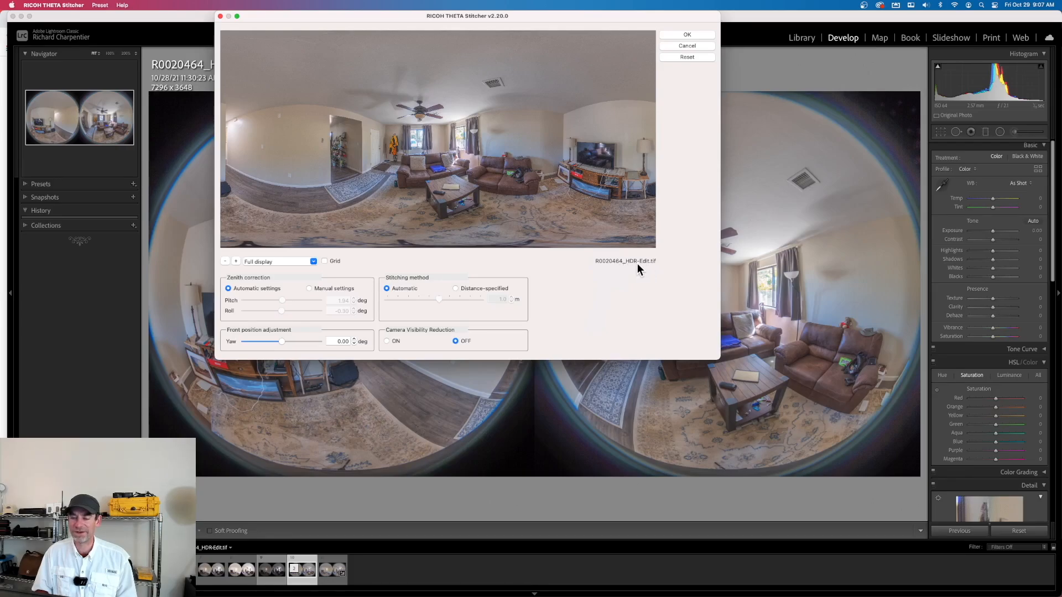
pyautogui.click(687, 34)
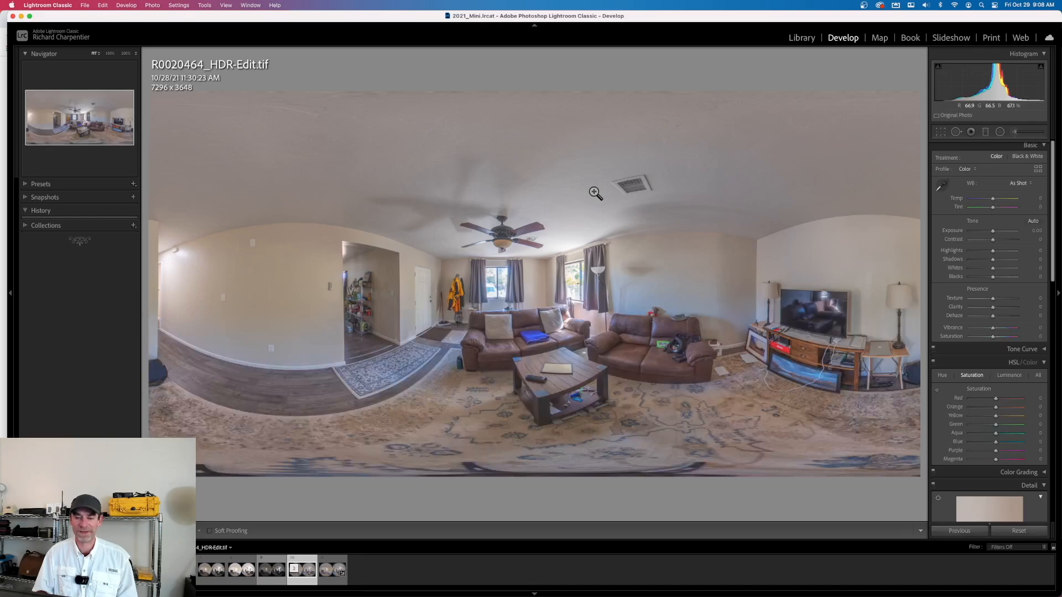
# View the stitched R0020464_HDR-Edit.tif enlarged in the Library, and return to the thumbnail grid
pyautogui.press('g')
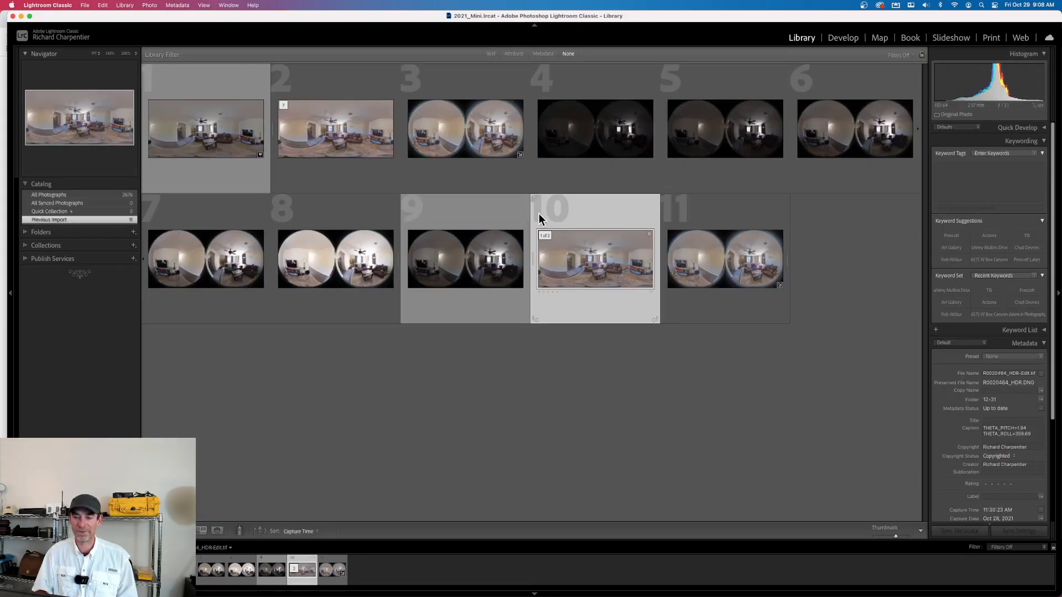
pyautogui.doubleClick(601, 260)
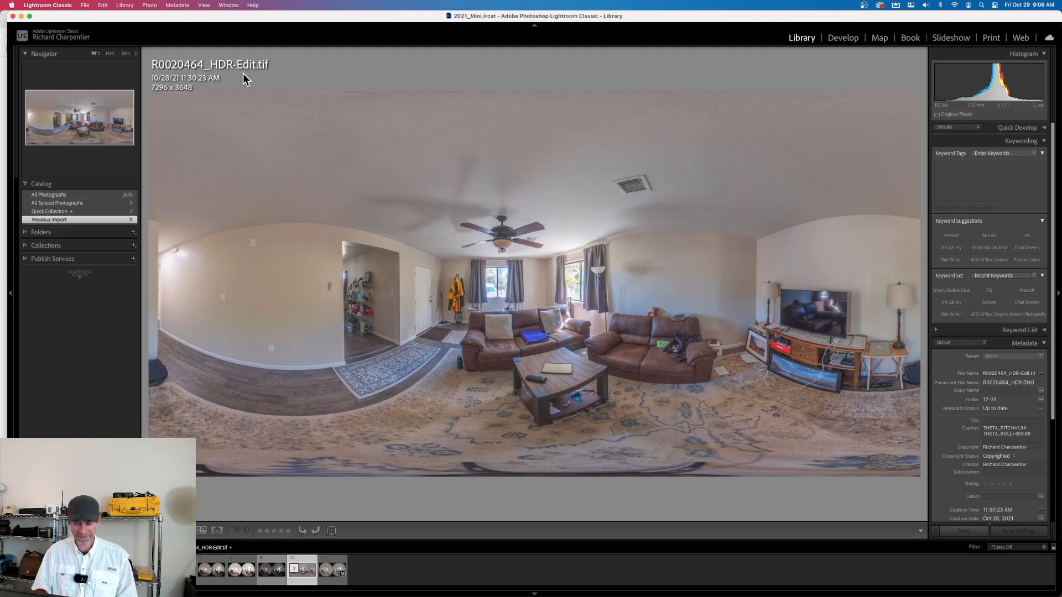
pyautogui.press('g')
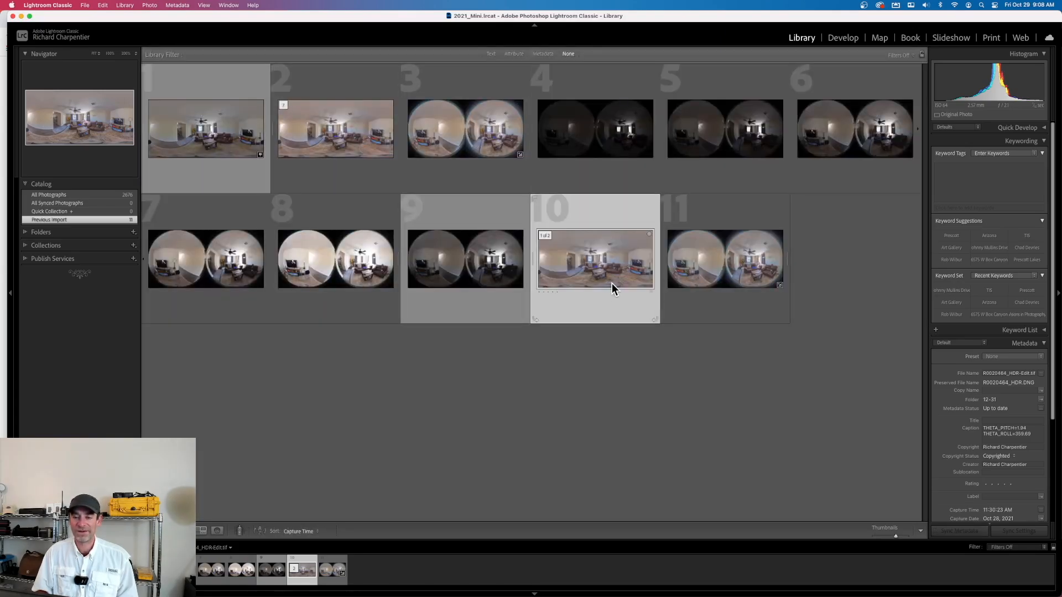
# Compare R0020459-HDR-Edit.tif and R0020464_HDR-Edit.tif side by side, and return to the grid with nothing selected
pyautogui.keyDown('super'); pyautogui.click(341, 141); pyautogui.keyUp('super')
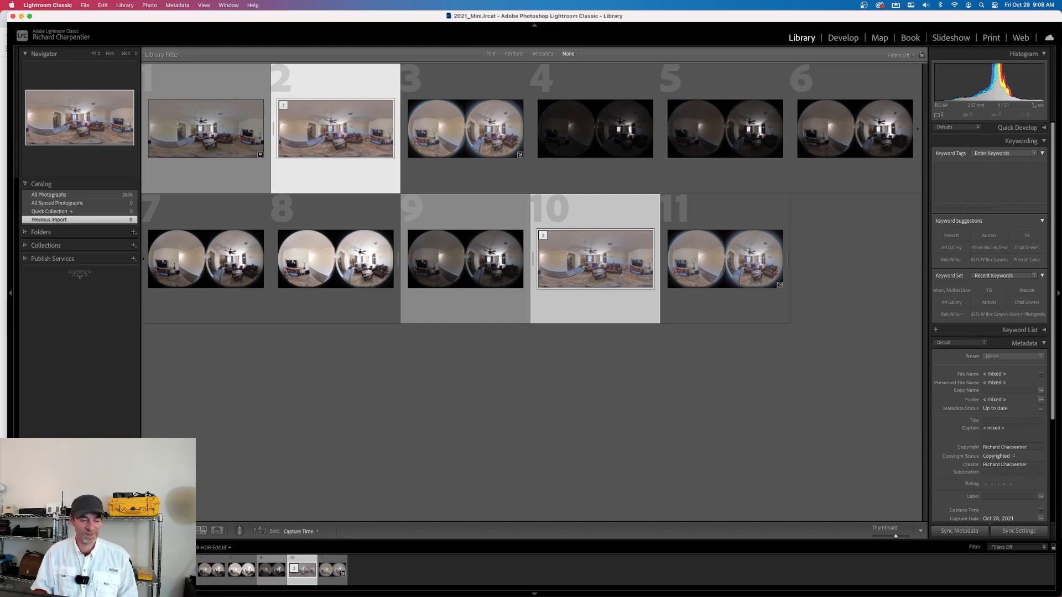
pyautogui.press('c')
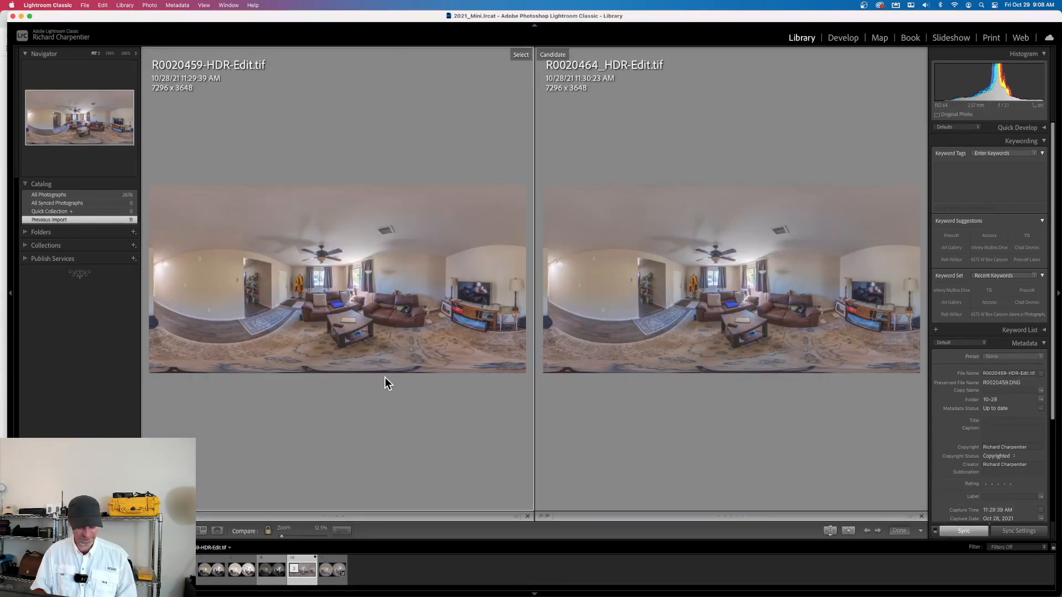
pyautogui.press('Tab')
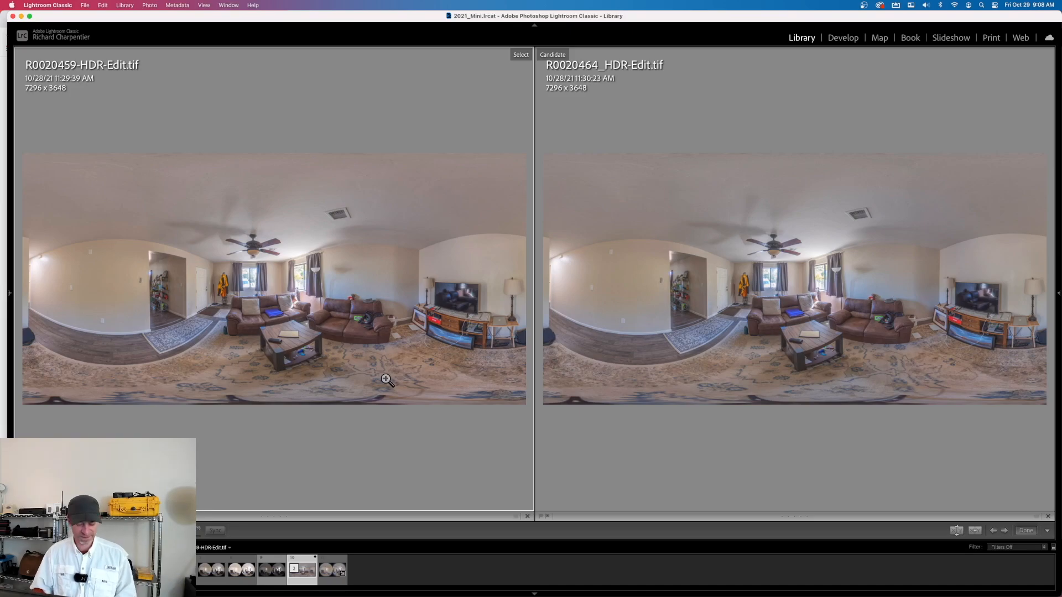
pyautogui.press('Tab')
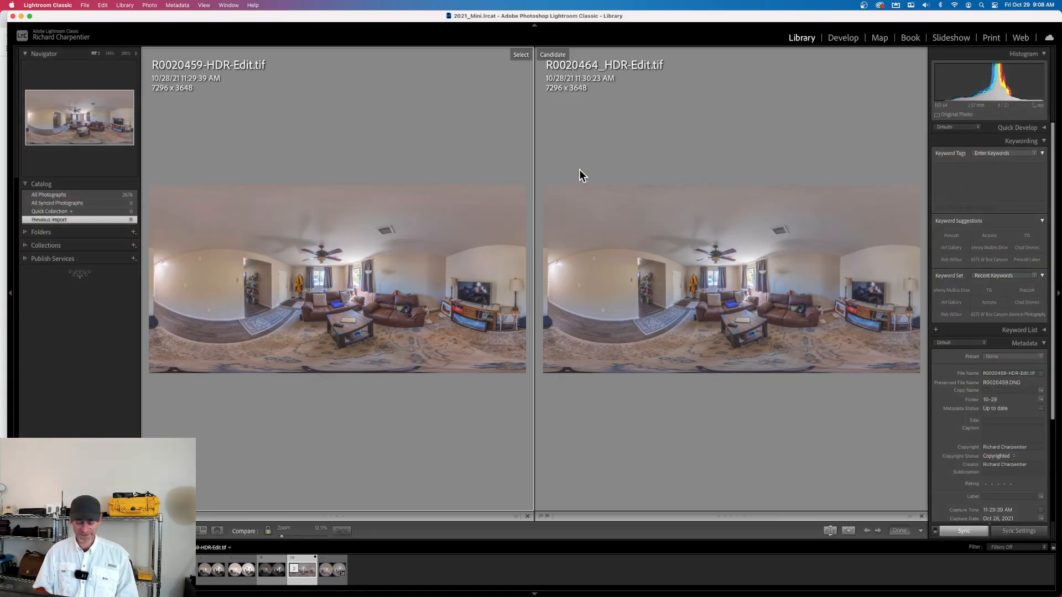
pyautogui.press('g')
pyautogui.click(616, 346)
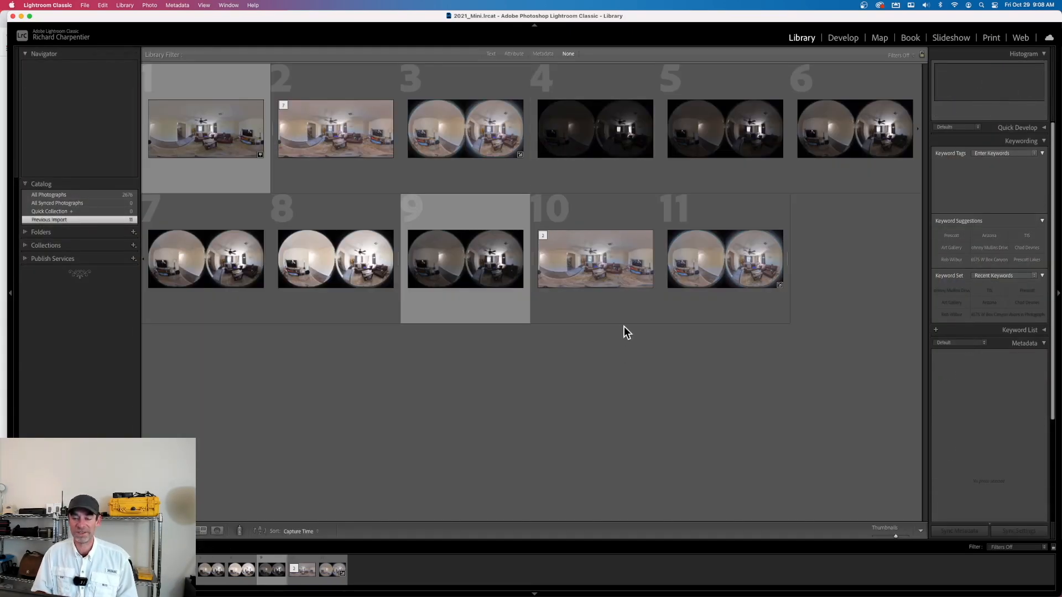
# Select R0010938.JPG, R0020459-HDR-Edit.tif and R0020464_HDR-Edit.tif together, and look briefly at the THETA workflow diagram in Chrome before returning to Lightroom Classic
pyautogui.click(581, 254)
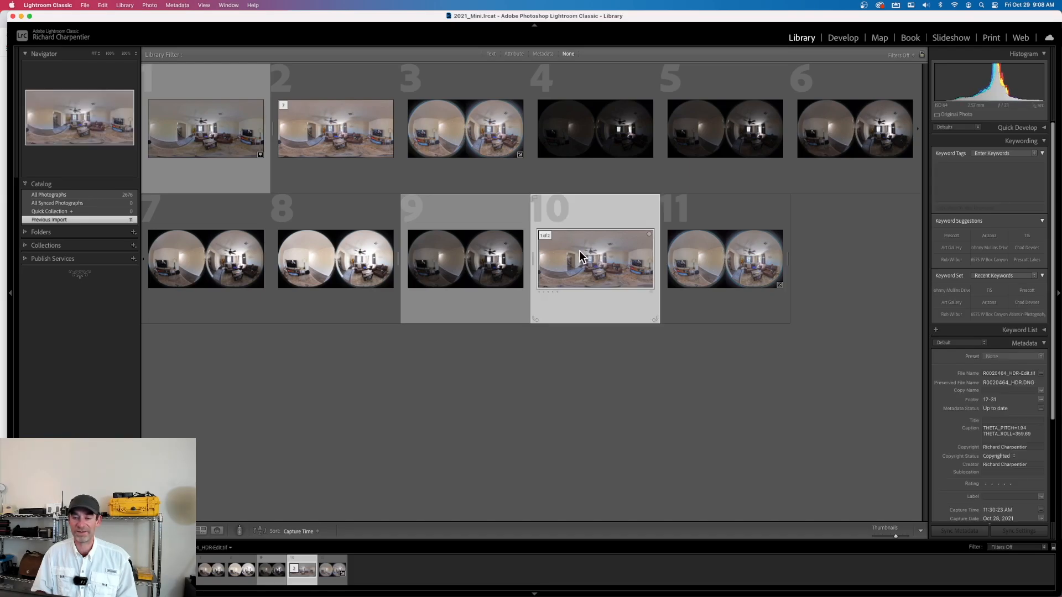
pyautogui.click(227, 158)
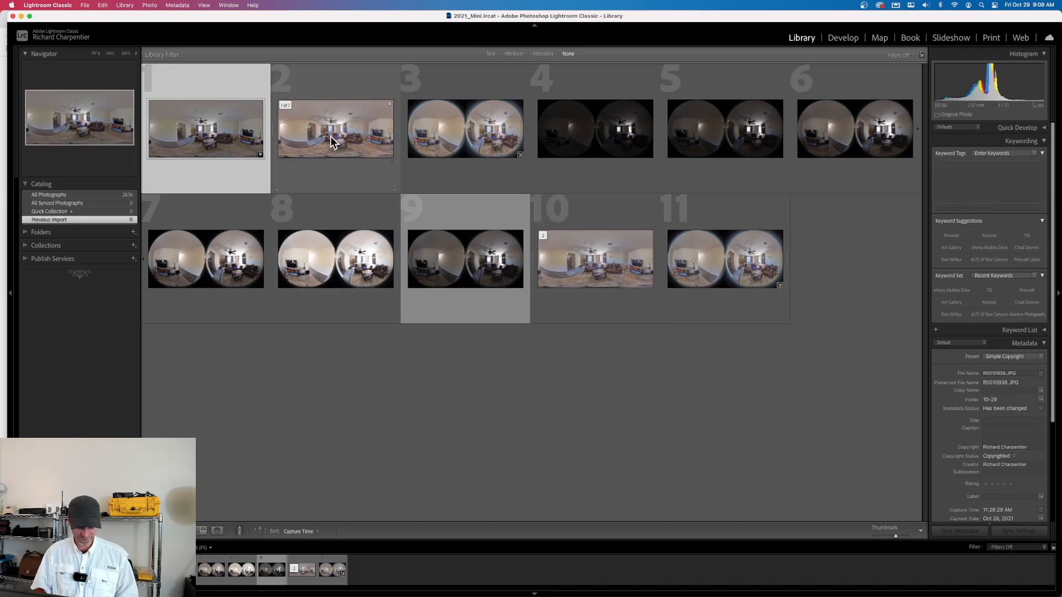
pyautogui.keyDown('shift'); pyautogui.click(339, 141); pyautogui.keyUp('shift')
pyautogui.keyDown('super'); pyautogui.click(578, 268); pyautogui.keyUp('super')
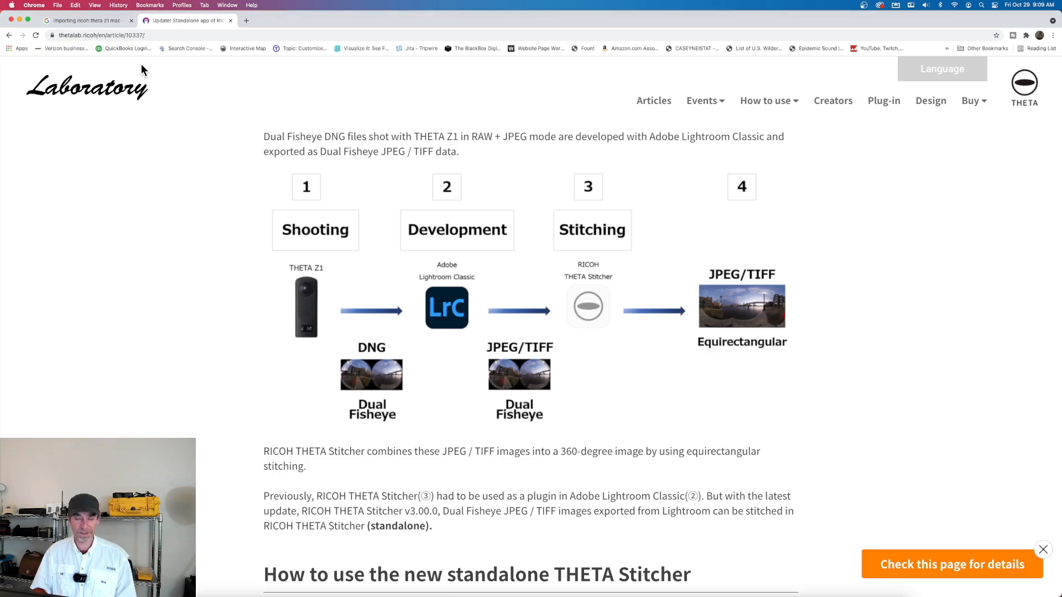
pyautogui.hotkey('ctrl', 'Up')
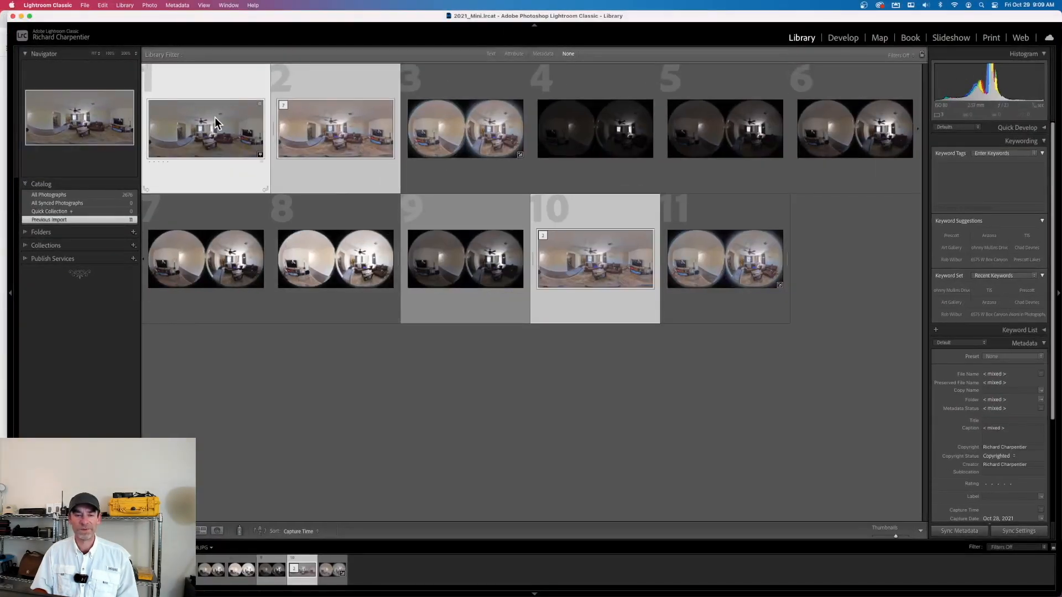
# Export the three selected photos to the desktop with the MLS_FullSize user preset
pyautogui.press('super+shift+e')
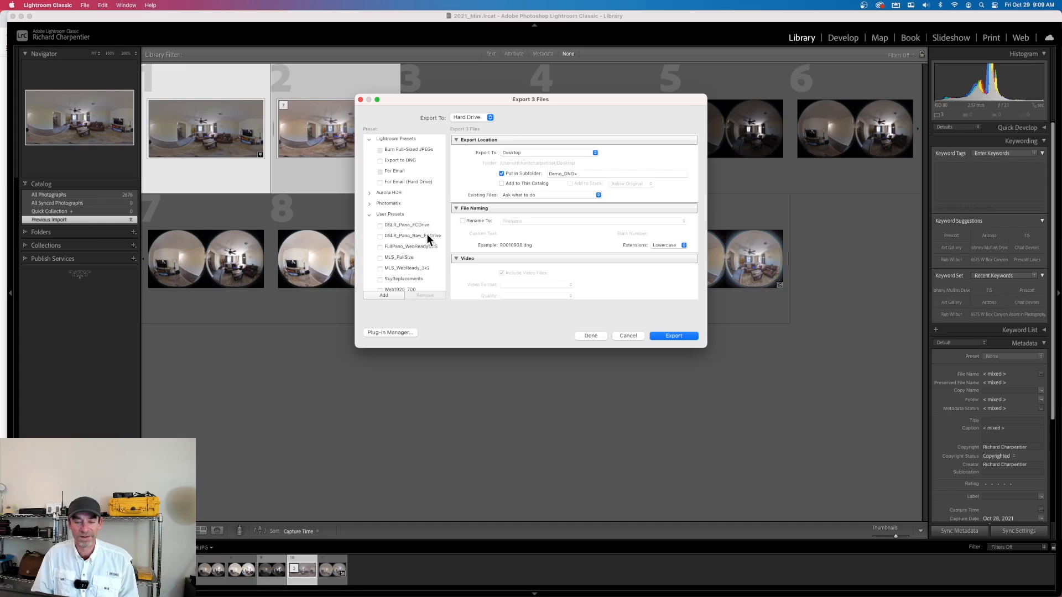
pyautogui.scroll(-2, 428, 238)
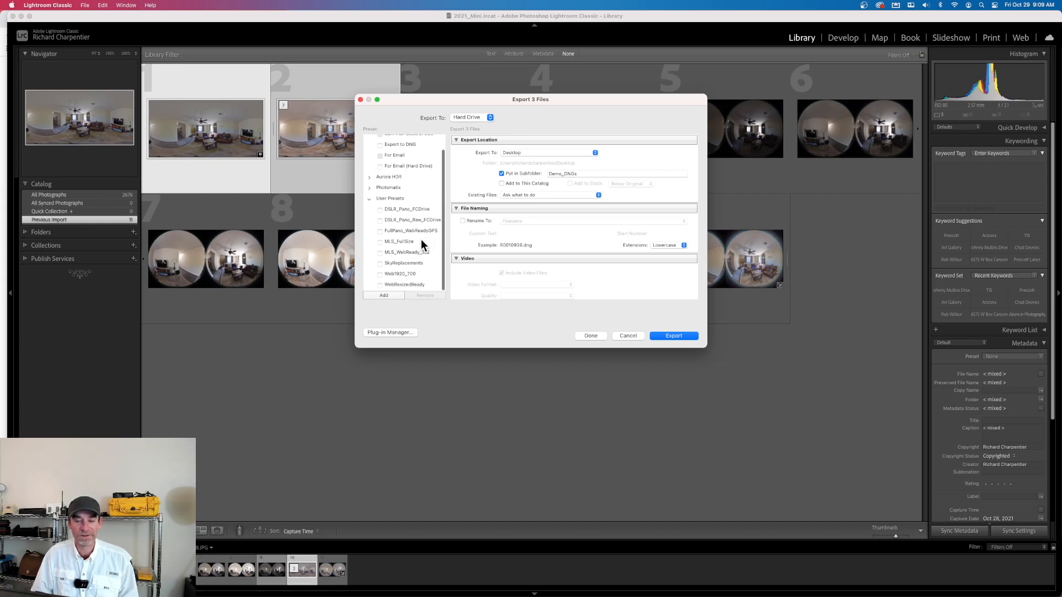
pyautogui.click(422, 242)
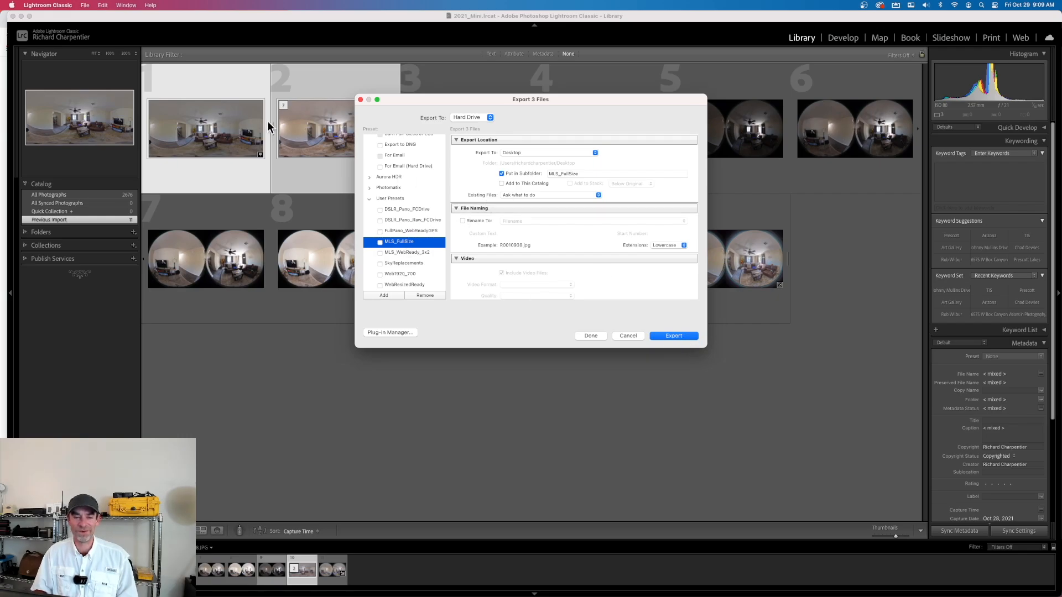
pyautogui.click(661, 336)
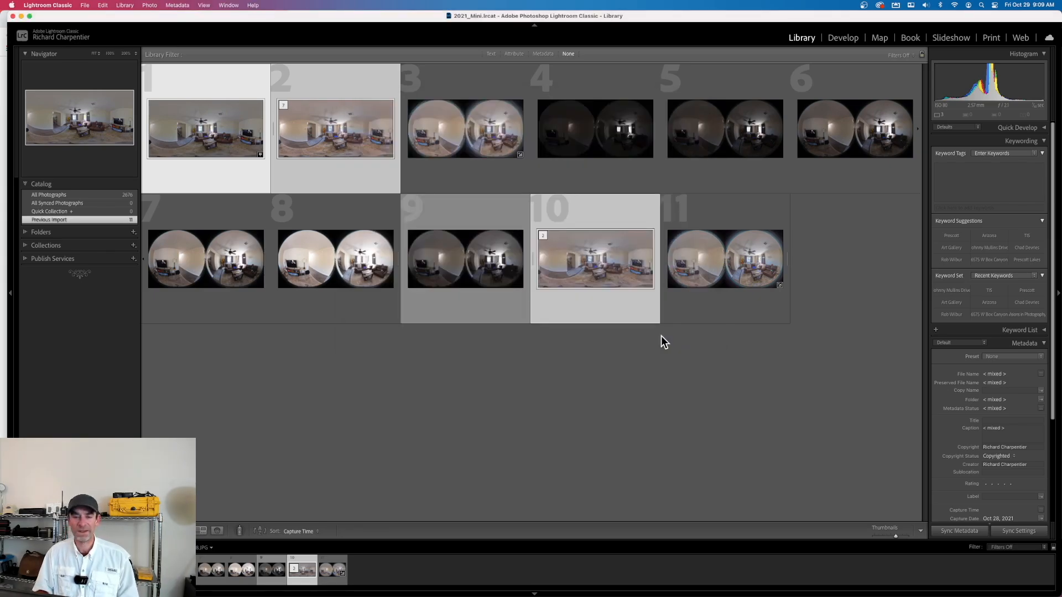
# Minimise Lightroom Classic and Chrome, and open the exported MLS_FullSize folder on the desktop
pyautogui.hotkey('shift', 'Tab')
pyautogui.click(21, 17)
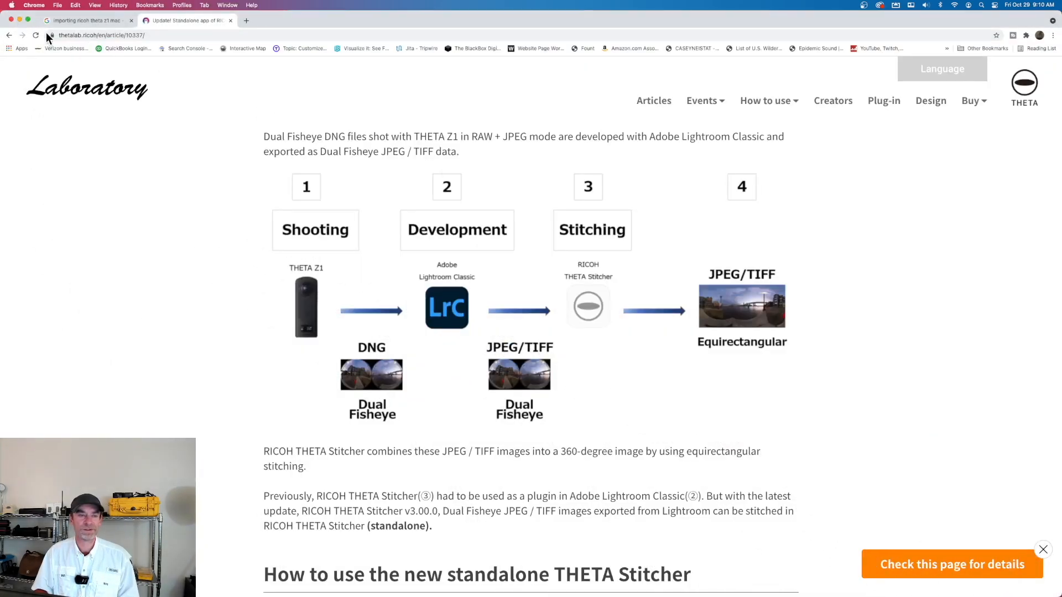
pyautogui.click(19, 21)
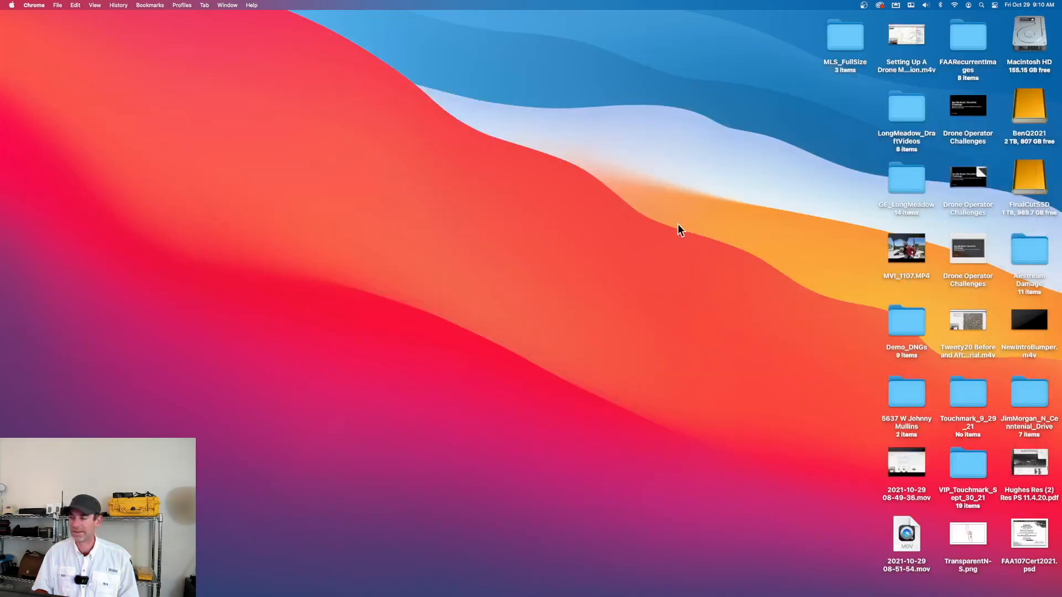
pyautogui.doubleClick(845, 34)
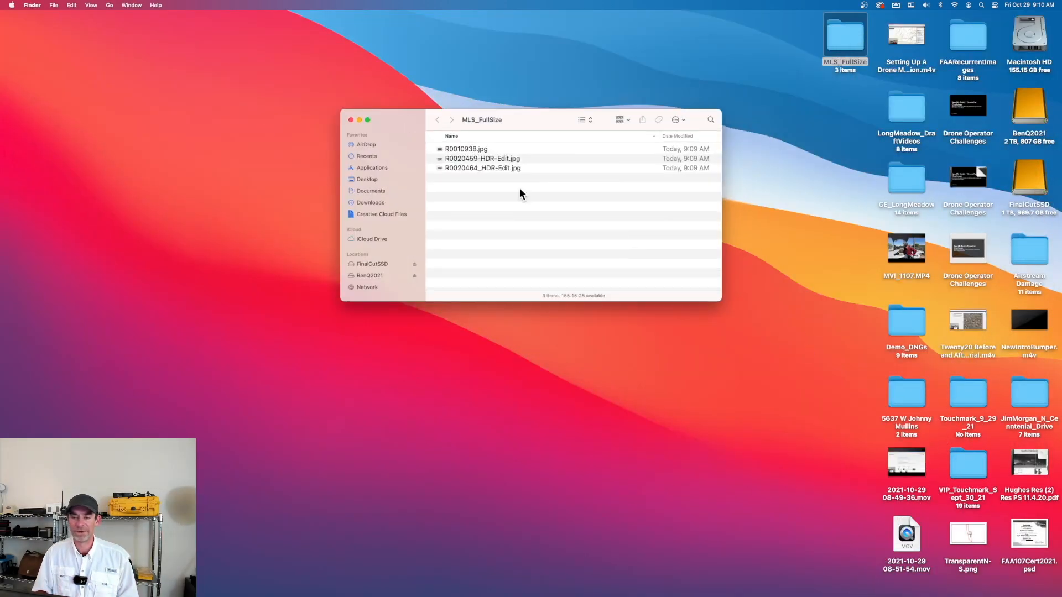
# View R0010938.jpg, R0020459-HDR-Edit.jpg and R0020464_HDR-Edit.jpg one after another in Preview, closing each image after viewing
pyautogui.doubleClick(482, 147)
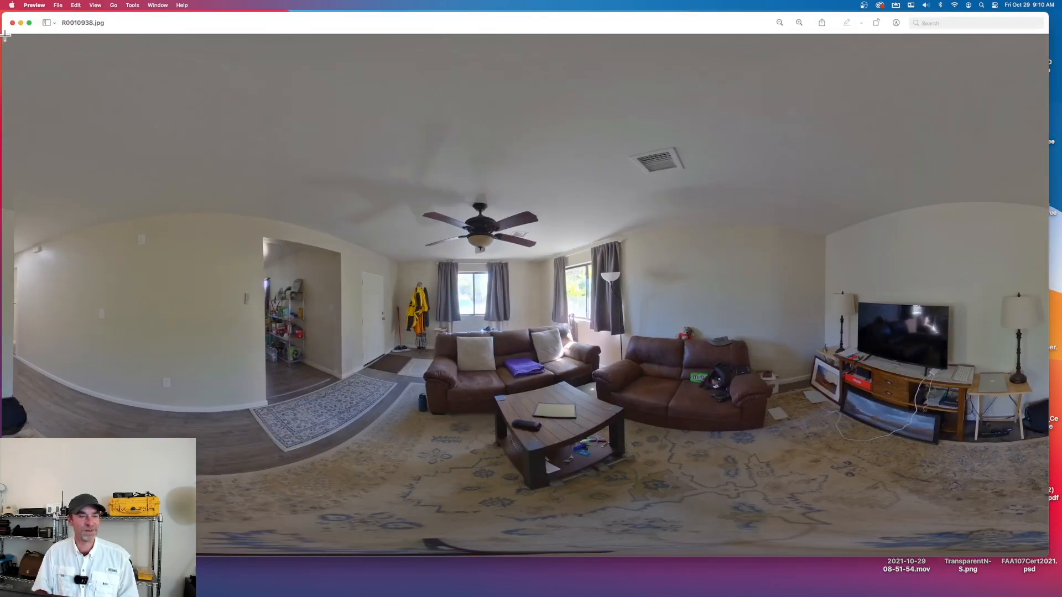
pyautogui.click(12, 23)
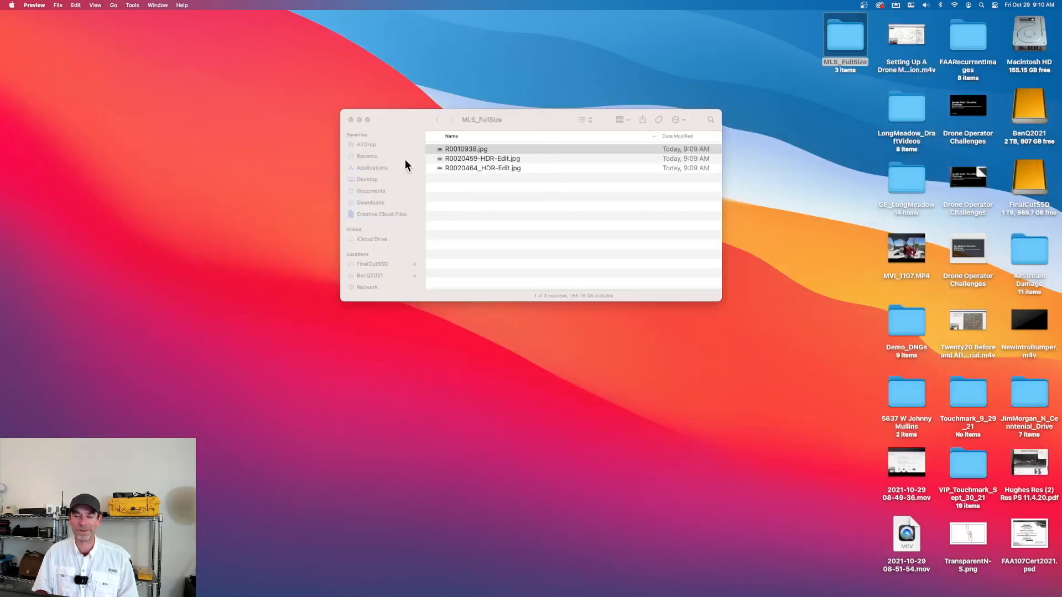
pyautogui.click(483, 158)
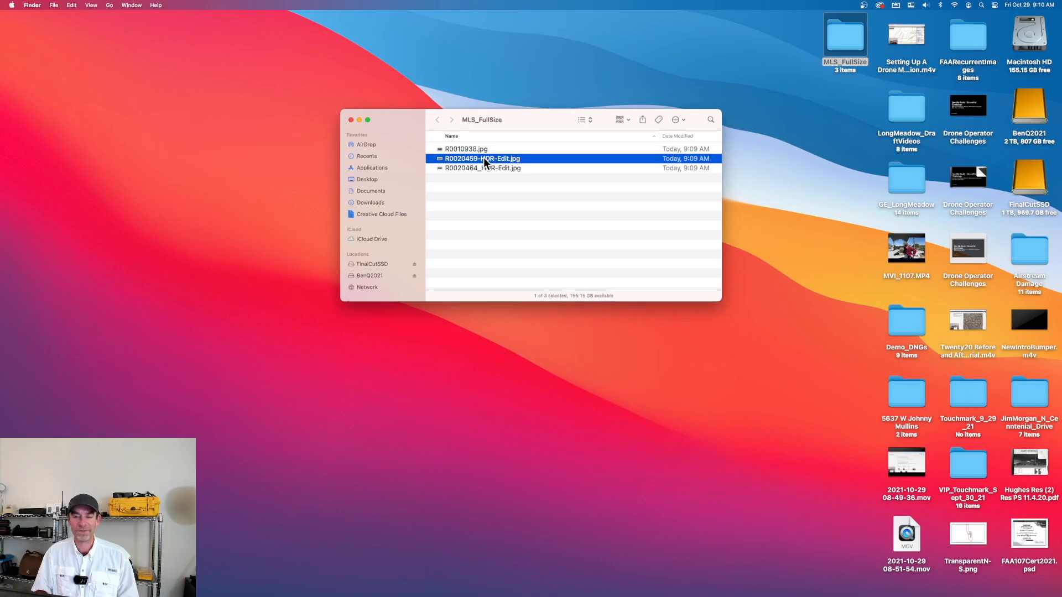
pyautogui.doubleClick(483, 158)
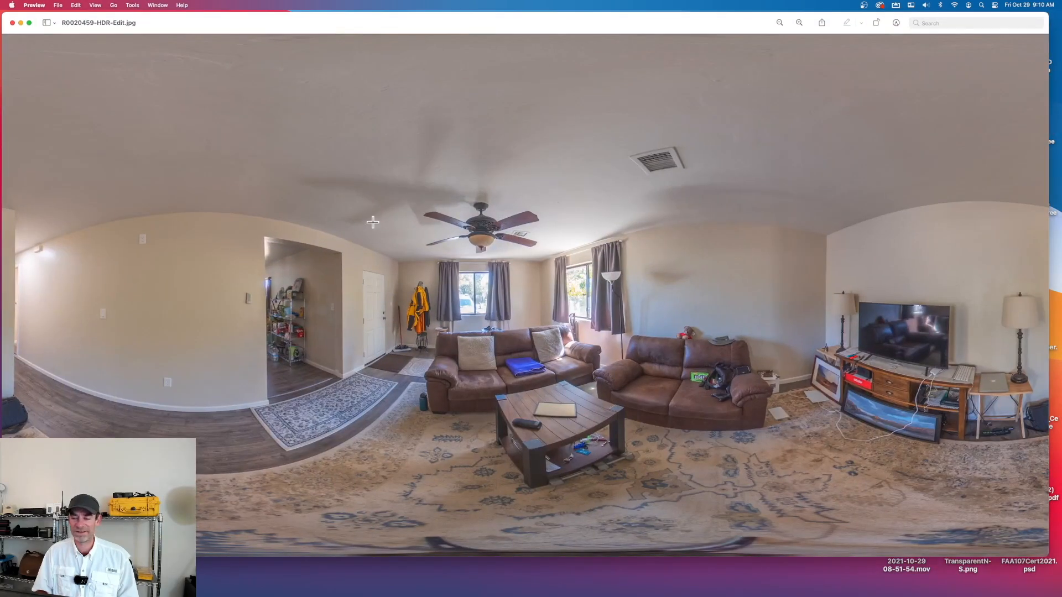
pyautogui.click(12, 23)
pyautogui.doubleClick(483, 167)
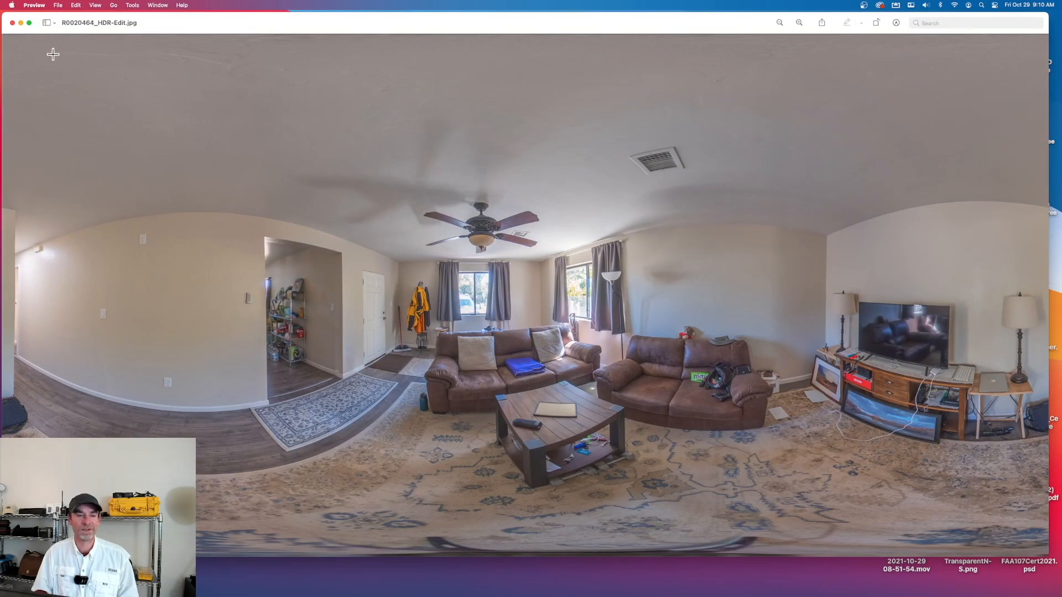
pyautogui.click(12, 23)
# Open all three exported JPGs from the MLS_FullSize folder in Affinity Photo and postpone the software update
pyautogui.click(522, 117)
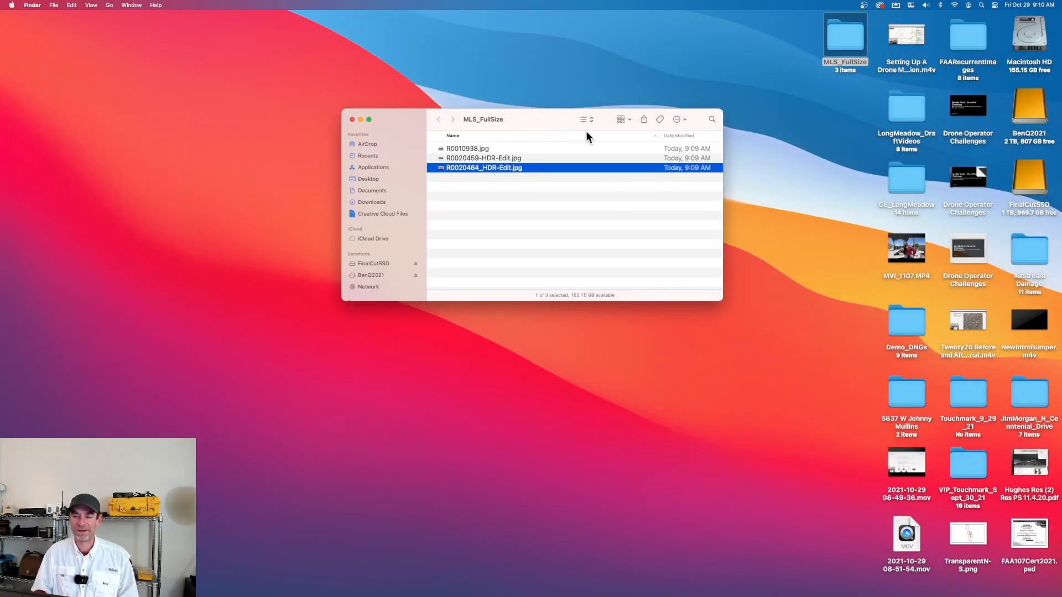
pyautogui.moveTo(569, 122); pyautogui.dragTo(619, 111)
pyautogui.keyDown('shift'); pyautogui.click(554, 138); pyautogui.keyUp('shift')
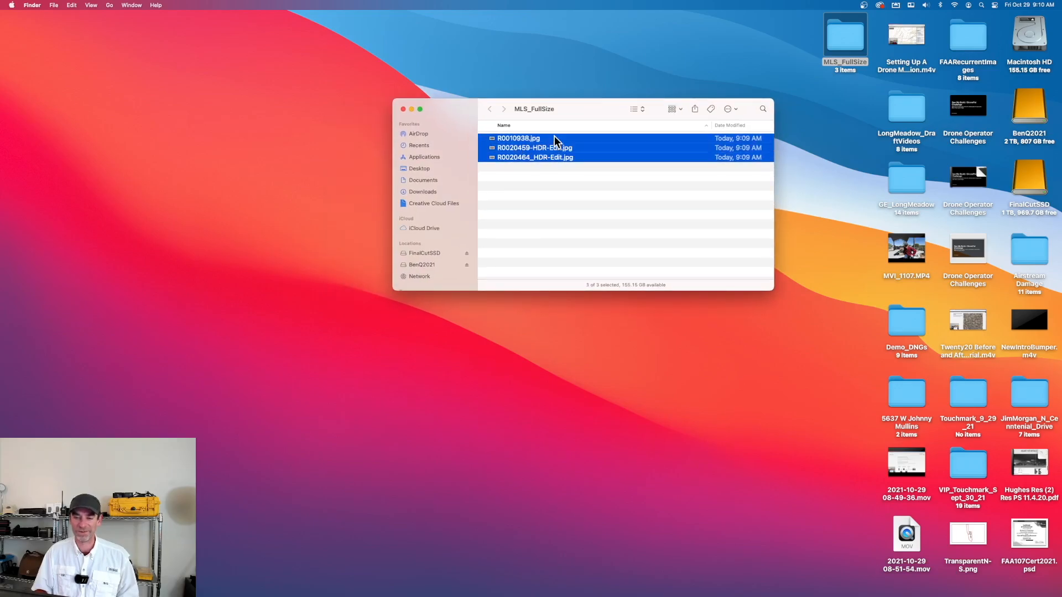
pyautogui.moveTo(526, 140); pyautogui.dragTo(428, 579)
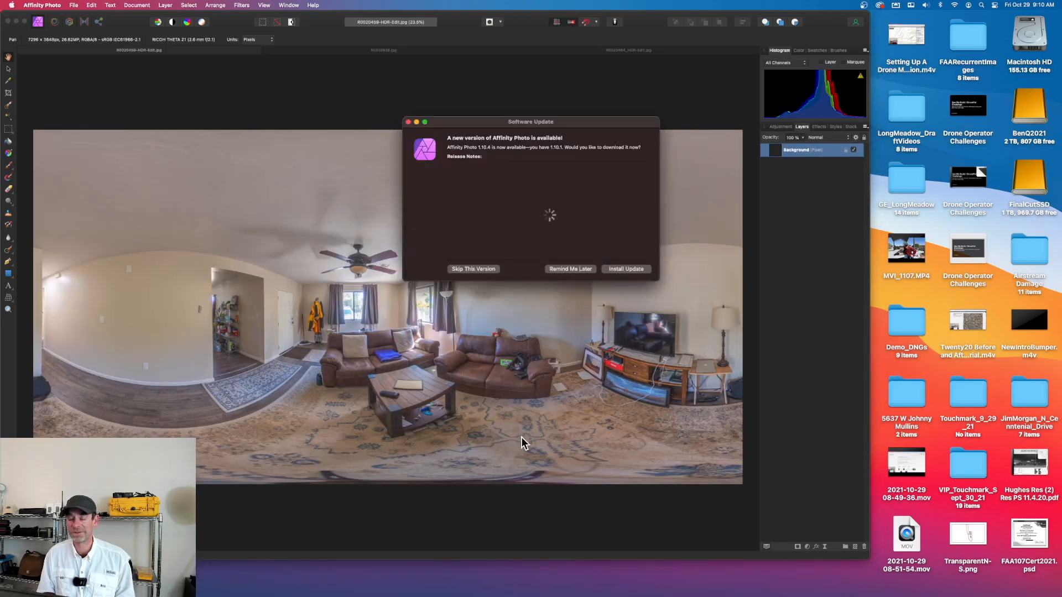
pyautogui.click(567, 268)
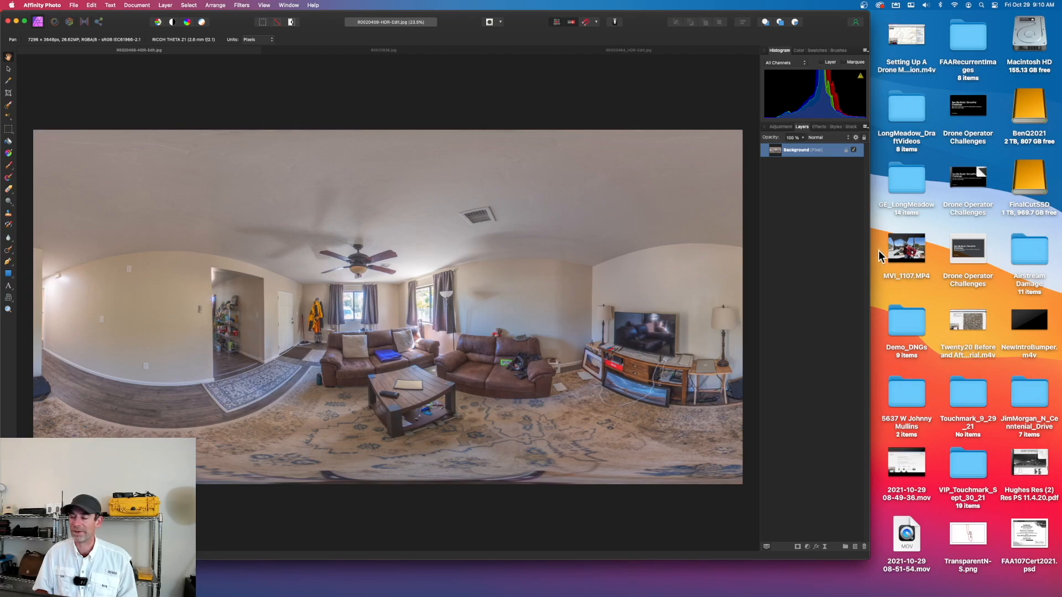
# Widen the Affinity Photo window to nearly the full screen and centre the R0020459-HDR-Edit.jpg panorama in it
pyautogui.moveTo(871, 250); pyautogui.dragTo(1053, 248)
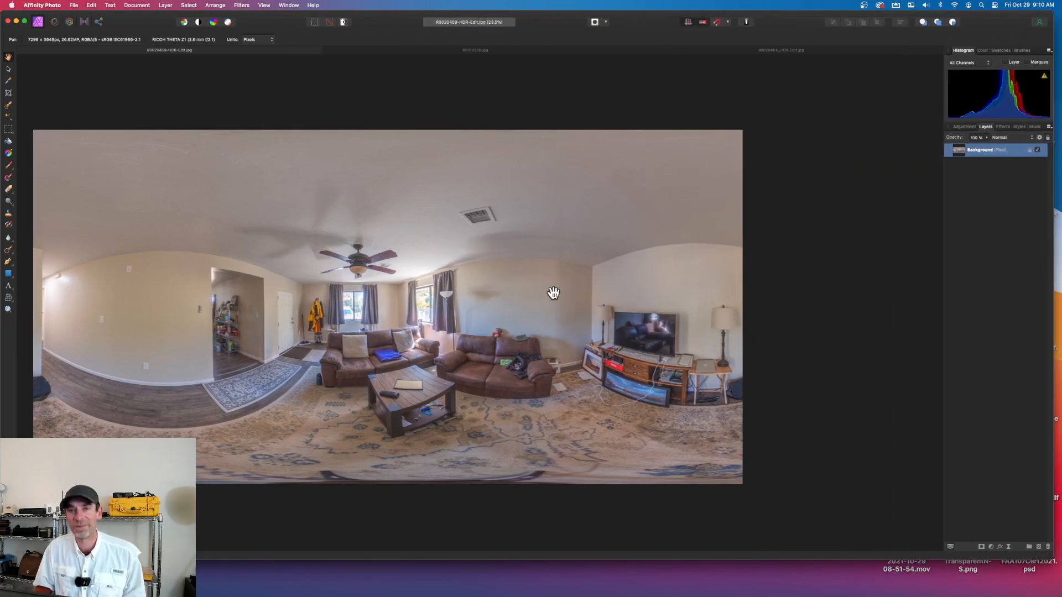
pyautogui.hscroll(-5, 409, 280)
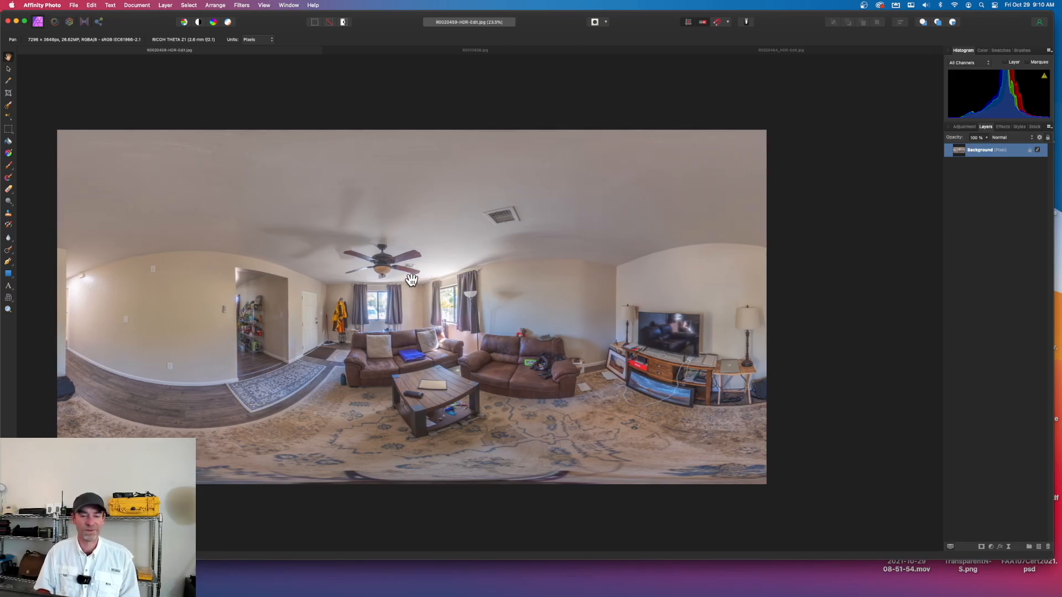
pyautogui.hscroll(-1, 412, 281)
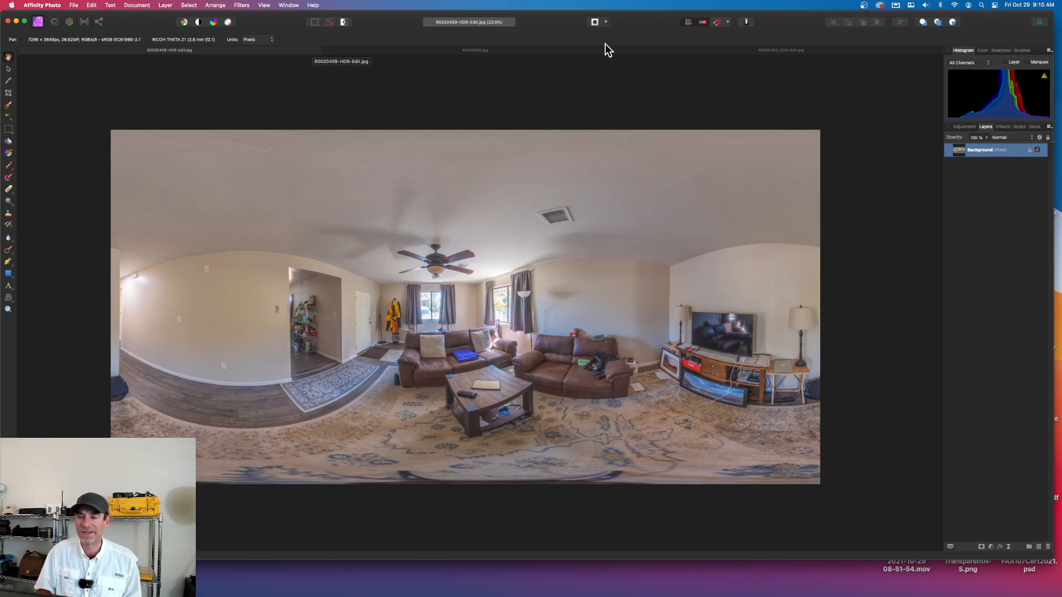
# Apply an equirectangular live projection to R0010938.jpg and turn the view down to the tripod on the rug
pyautogui.click(495, 51)
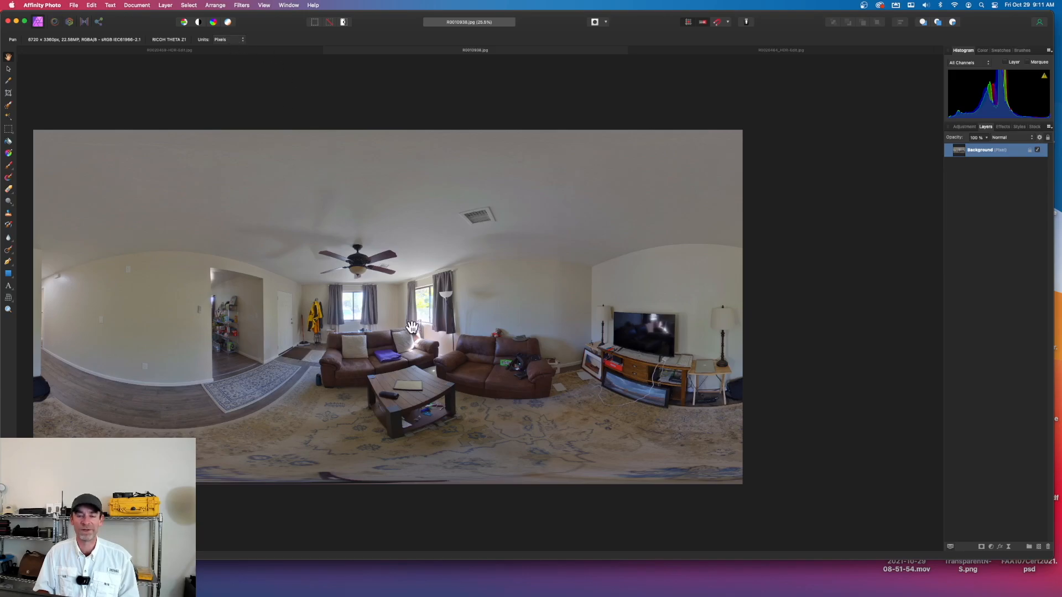
pyautogui.click(165, 6)
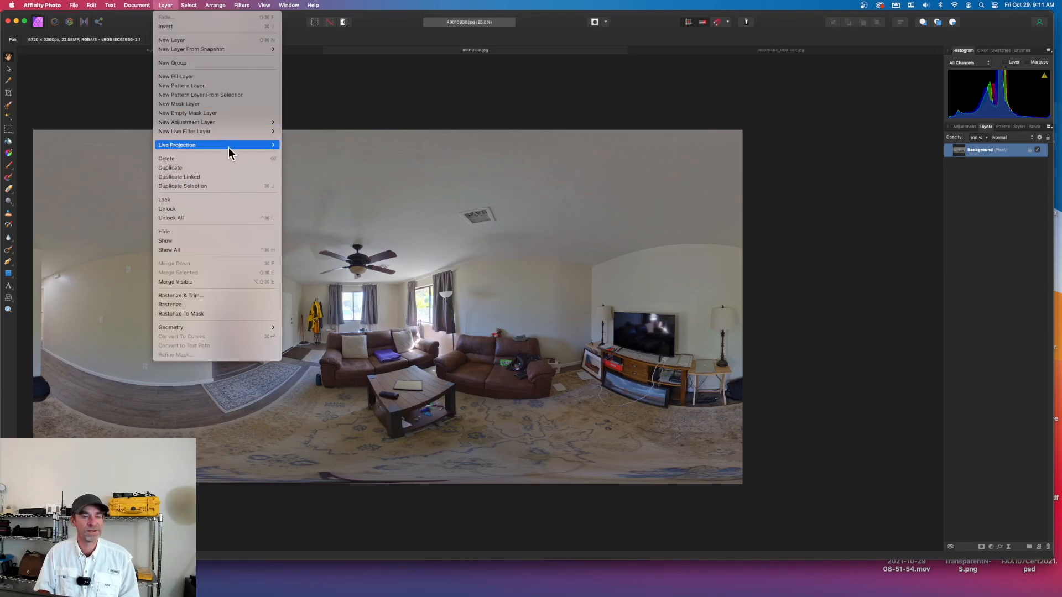
pyautogui.moveTo(231, 144)
pyautogui.click(357, 167)
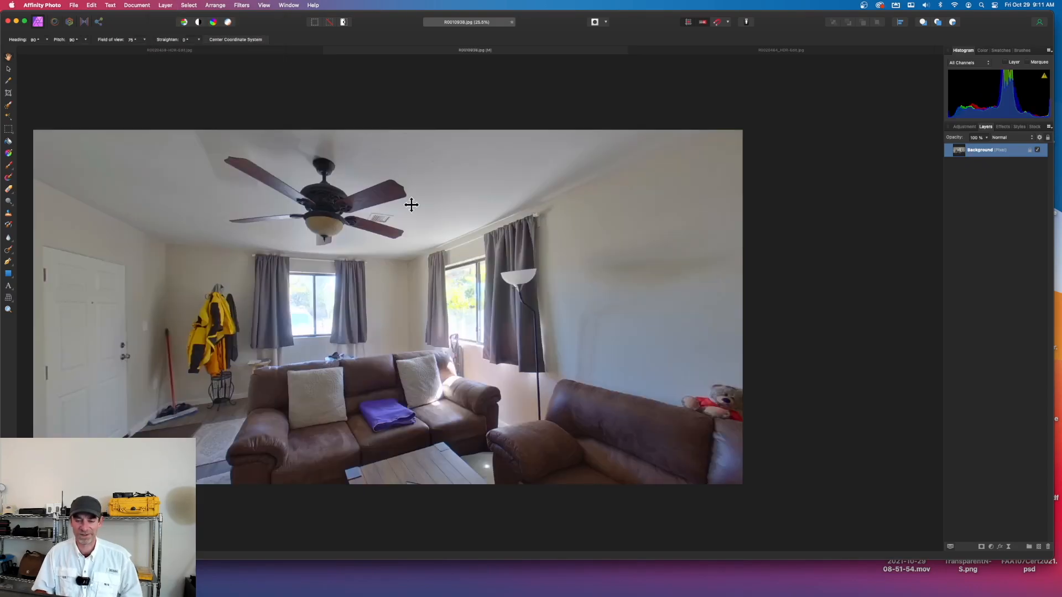
pyautogui.moveTo(651, 322); pyautogui.dragTo(240, 426)
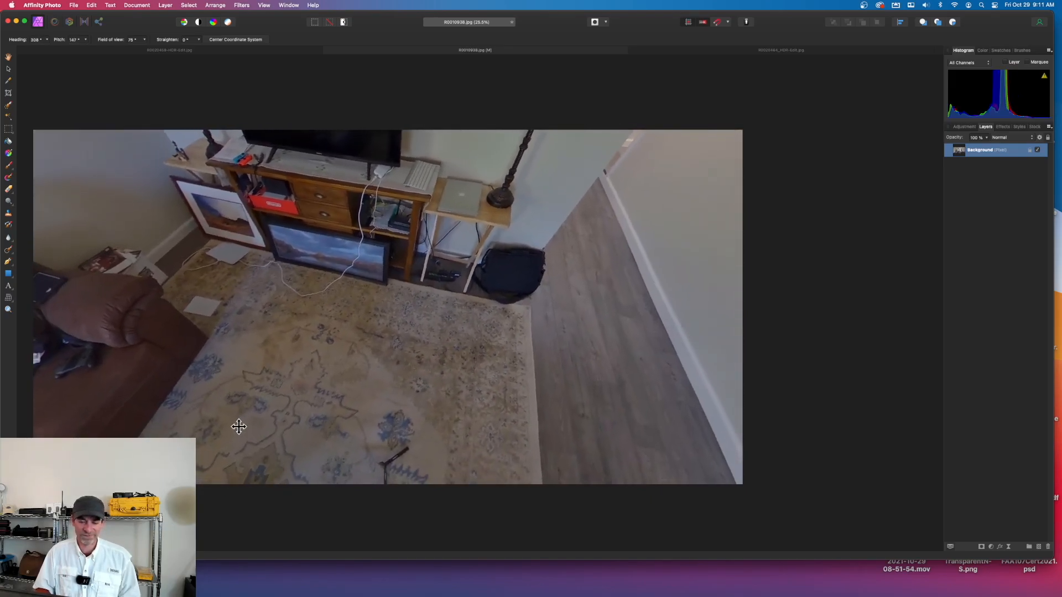
pyautogui.moveTo(374, 374); pyautogui.dragTo(216, 422)
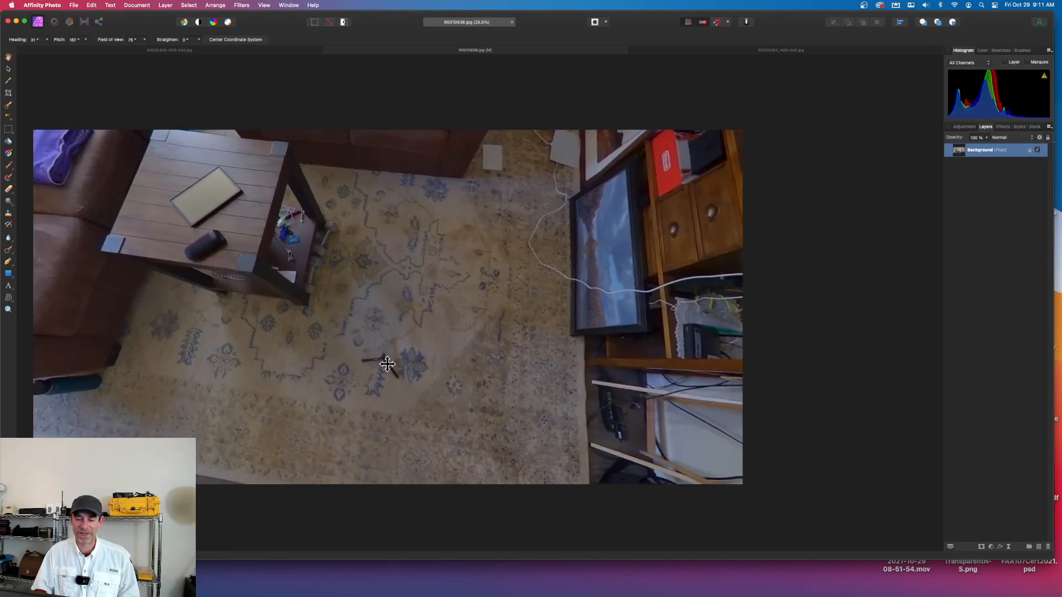
# Paint out the tripod on the rug with the Inpainting Brush, and remove the live projection from R0010938.jpg
pyautogui.click(9, 252)
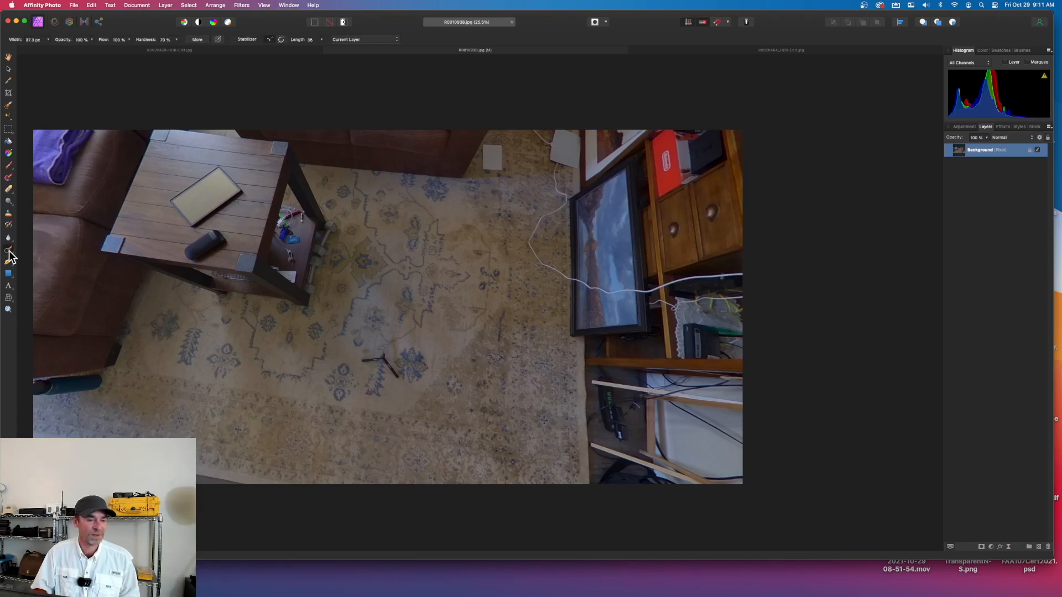
pyautogui.moveTo(384, 351)
pyautogui.mouseDown()
pyautogui.moveTo(396, 375)
pyautogui.moveTo(362, 361)
pyautogui.mouseUp()
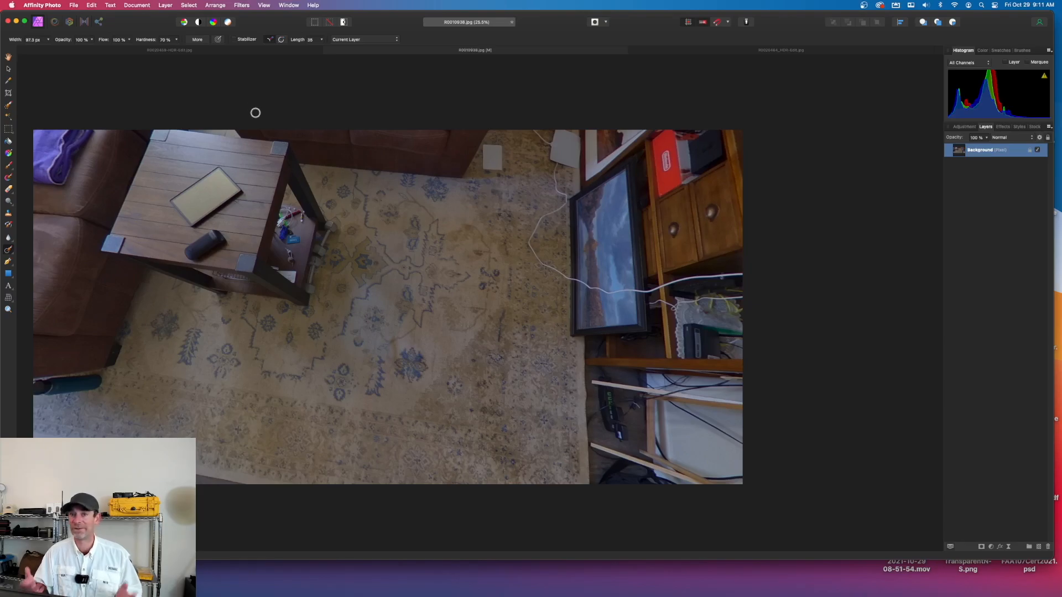
pyautogui.click(165, 5)
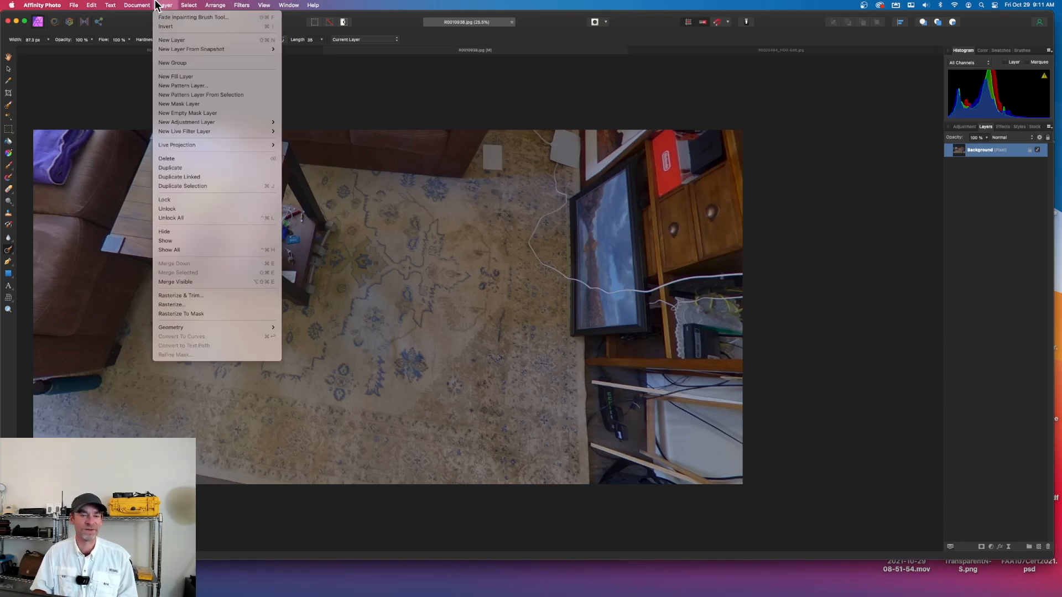
pyautogui.moveTo(216, 147)
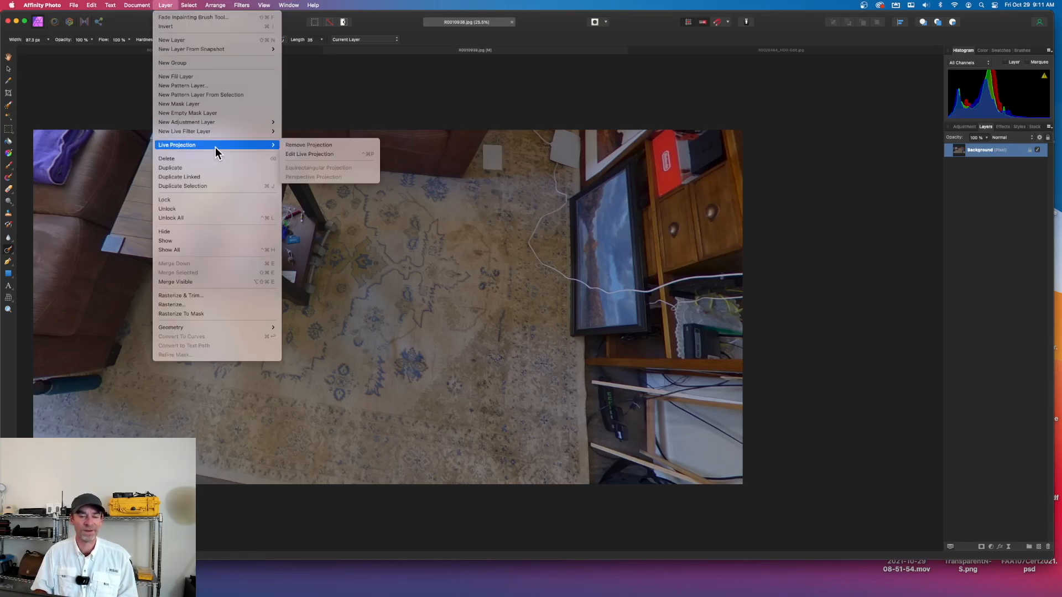
pyautogui.click(340, 146)
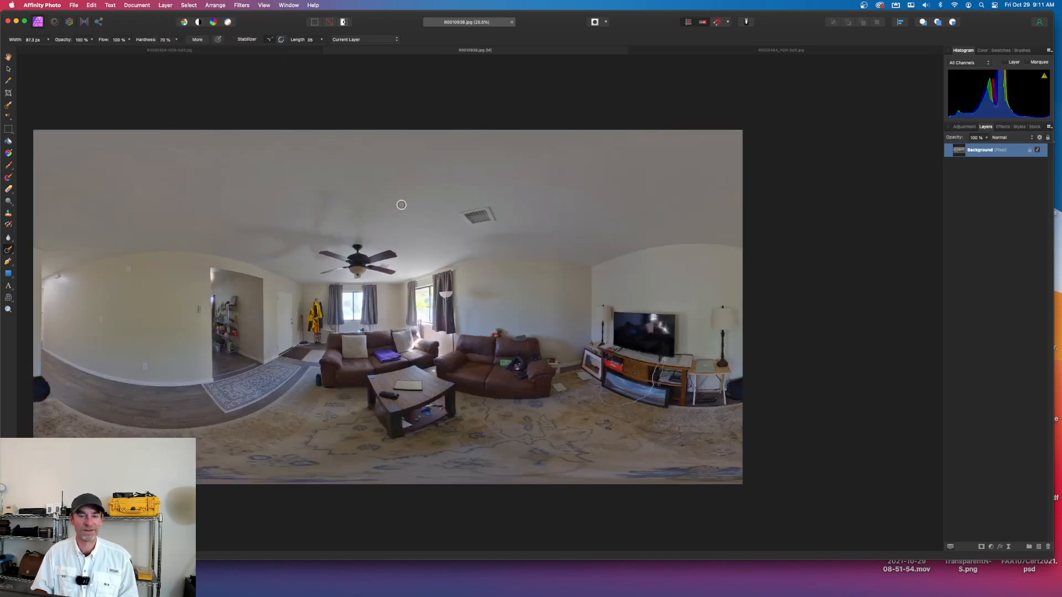
# Close R0010938.jpg and bring R0020459-HDR-Edit.jpg to the front
pyautogui.click(327, 50)
pyautogui.click(554, 225)
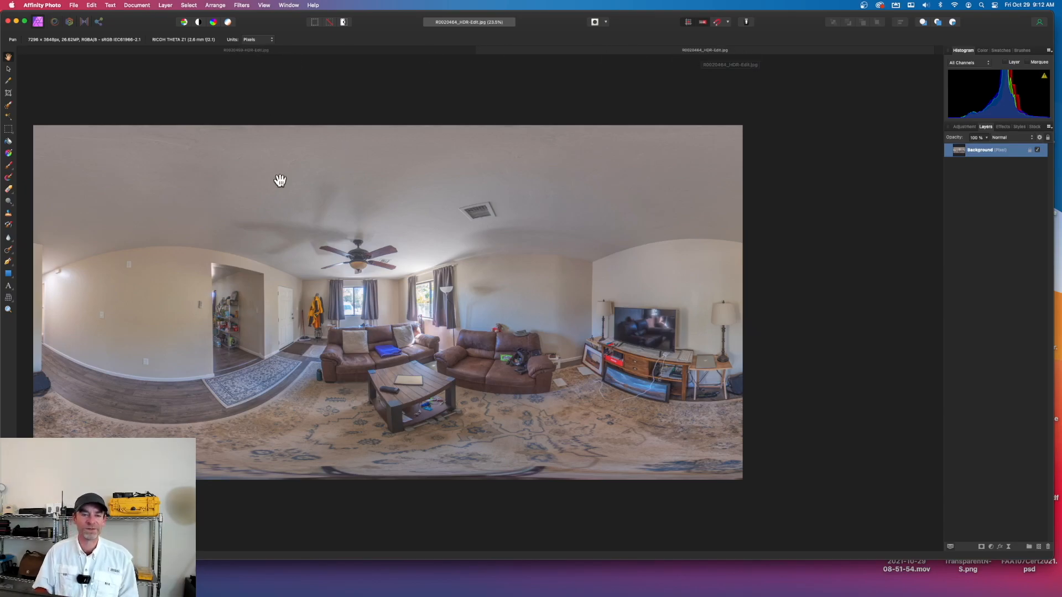
pyautogui.click(376, 52)
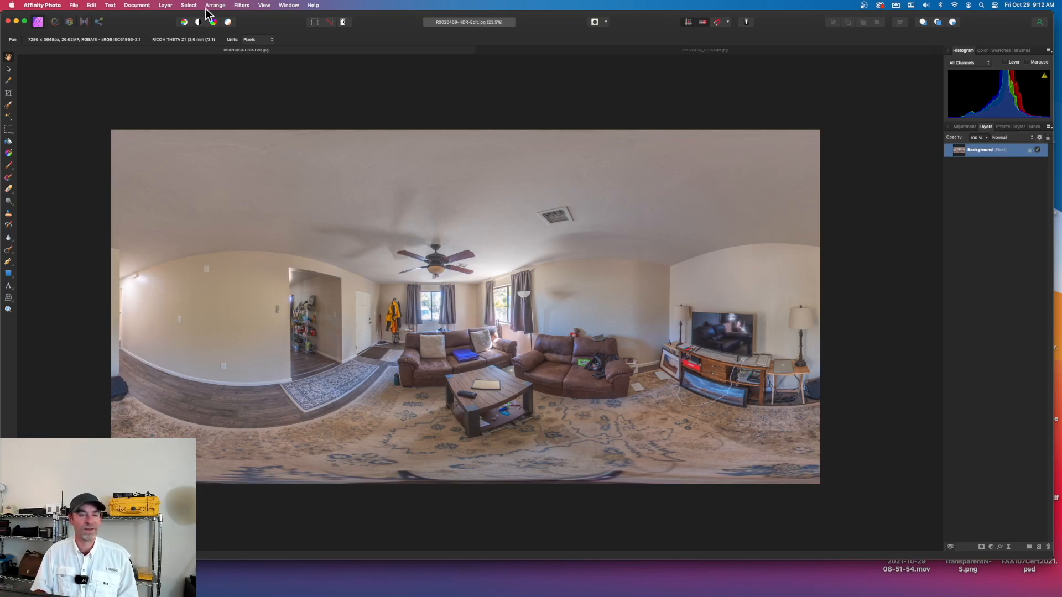
# Apply an equirectangular live projection to R0020459-HDR-Edit.jpg and look around the room at the windows, sofas and ceiling fan
pyautogui.click(165, 6)
pyautogui.moveTo(233, 147)
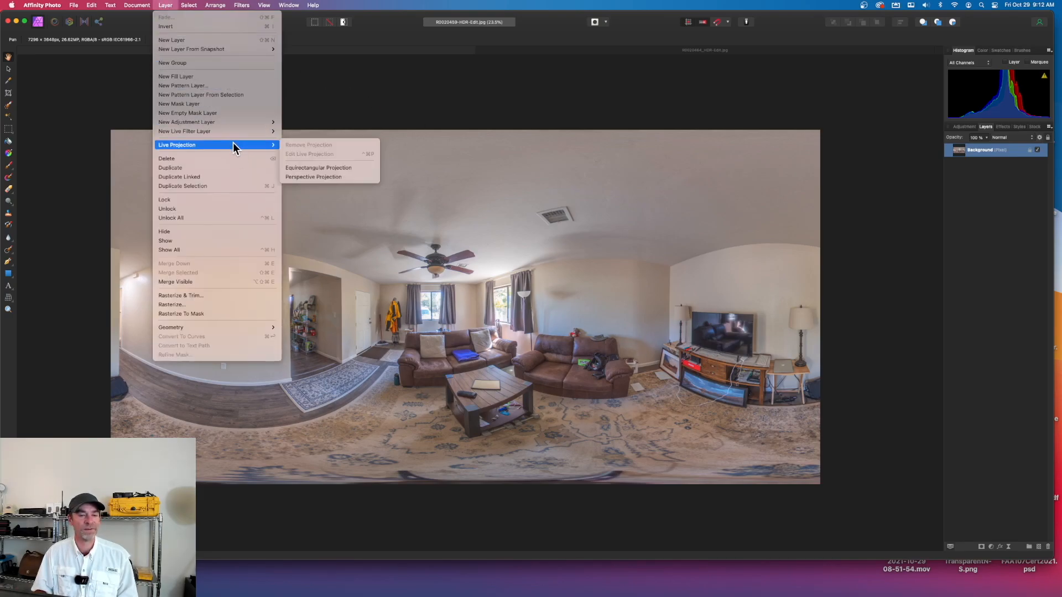
pyautogui.click(339, 167)
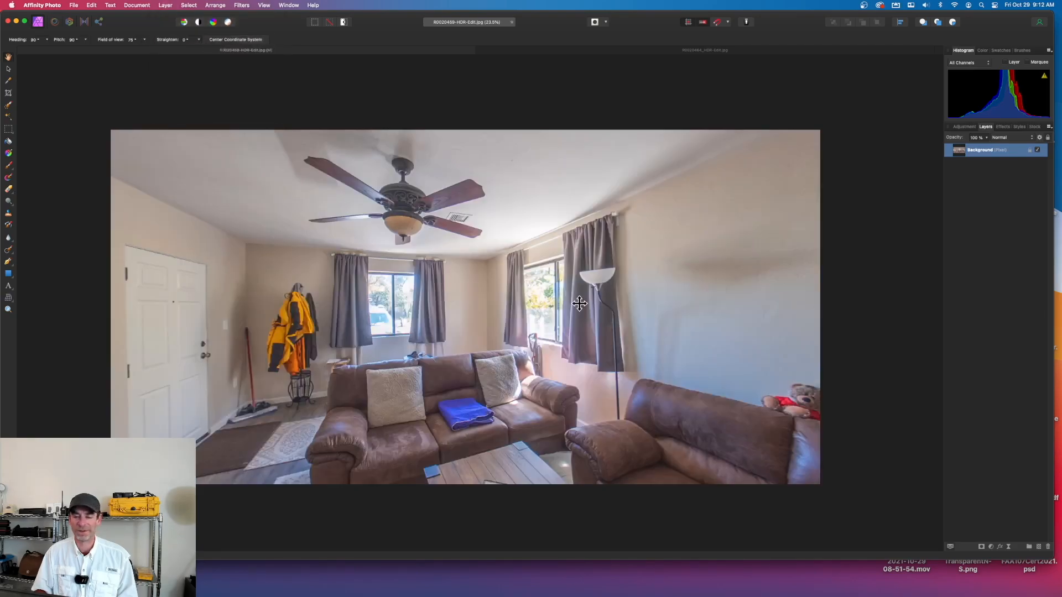
pyautogui.moveTo(579, 303); pyautogui.dragTo(482, 354)
pyautogui.moveTo(543, 302); pyautogui.dragTo(318, 325)
pyautogui.moveTo(487, 321); pyautogui.dragTo(718, 274)
pyautogui.moveTo(659, 325); pyautogui.dragTo(629, 375)
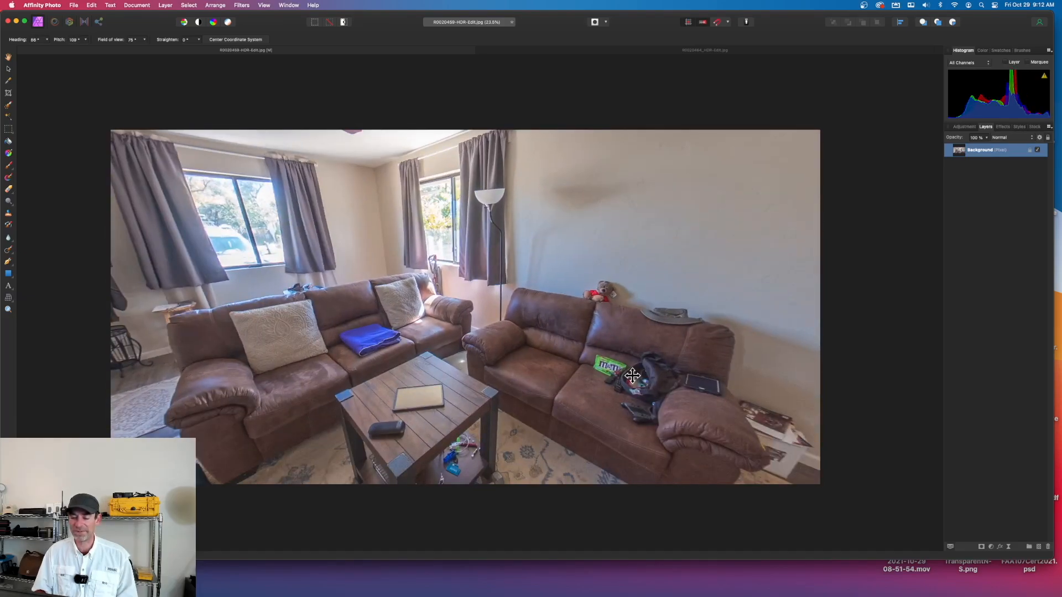
pyautogui.moveTo(578, 271); pyautogui.dragTo(525, 264)
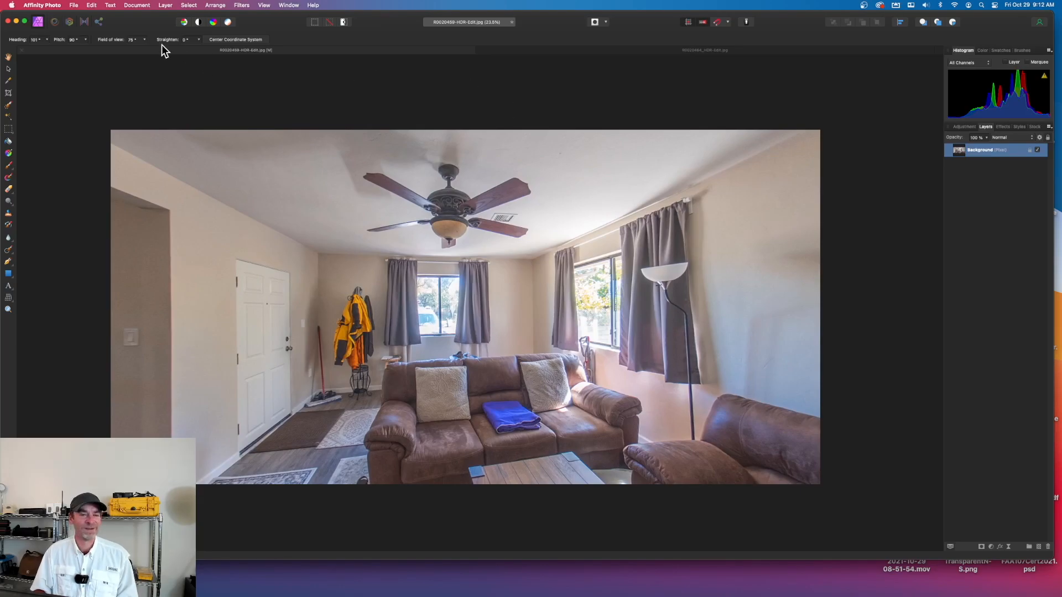
# Close R0020459-HDR-Edit.jpg so that R0020464_HDR-Edit.jpg is the only open document
pyautogui.click(22, 51)
pyautogui.click(550, 220)
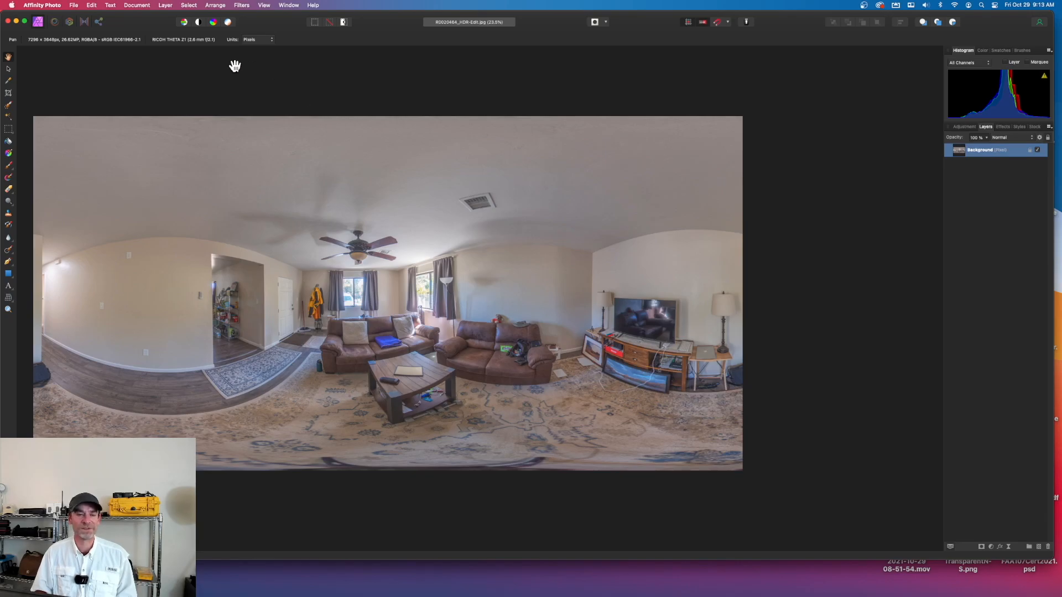
# Apply an equirectangular live projection to R0020464_HDR-Edit.jpg and look around the room toward the sofa, windows and ceiling fan
pyautogui.click(169, 7)
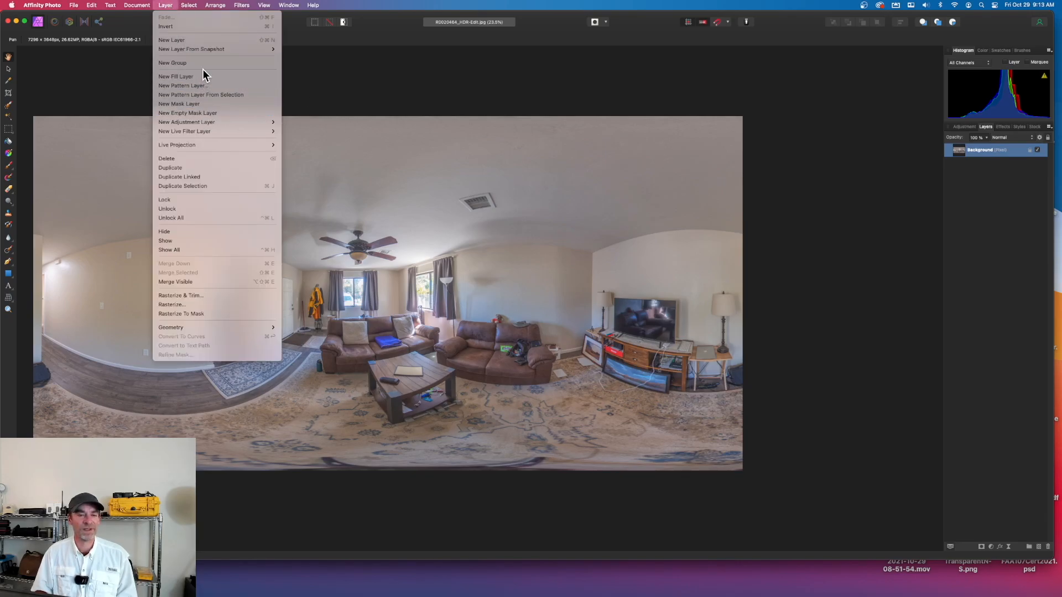
pyautogui.moveTo(214, 145)
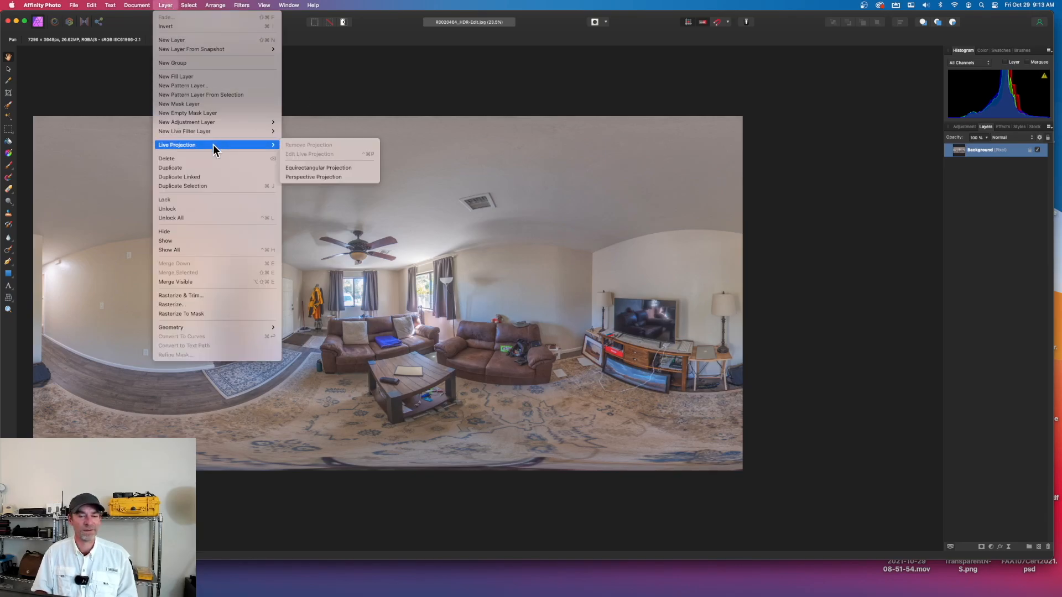
pyautogui.click(347, 165)
pyautogui.moveTo(594, 311); pyautogui.dragTo(135, 264)
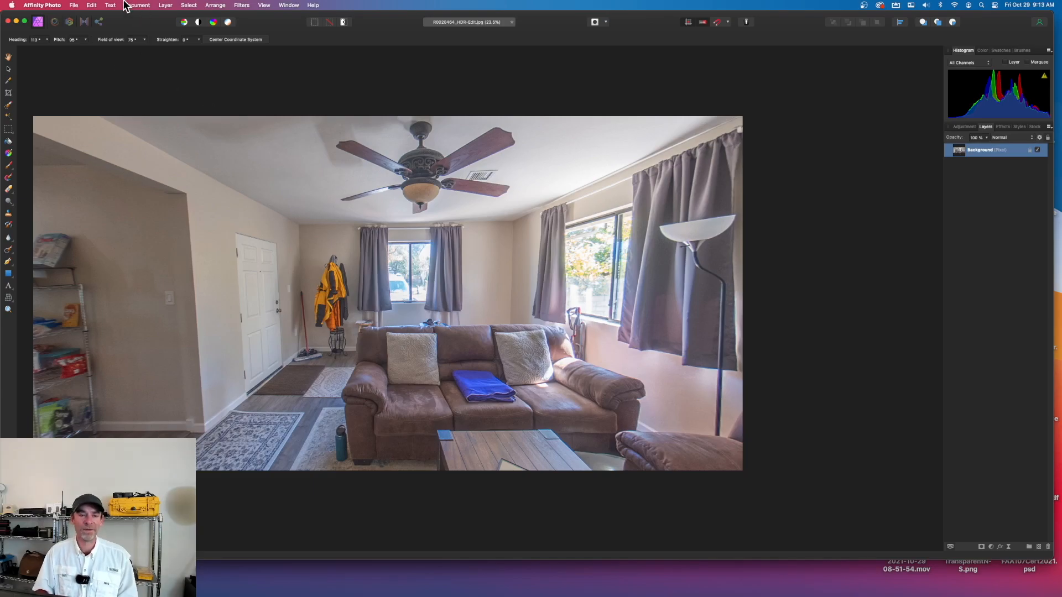
# Quit Affinity Photo, closing the open R0020464_HDR-Edit.jpg
pyautogui.click(58, 5)
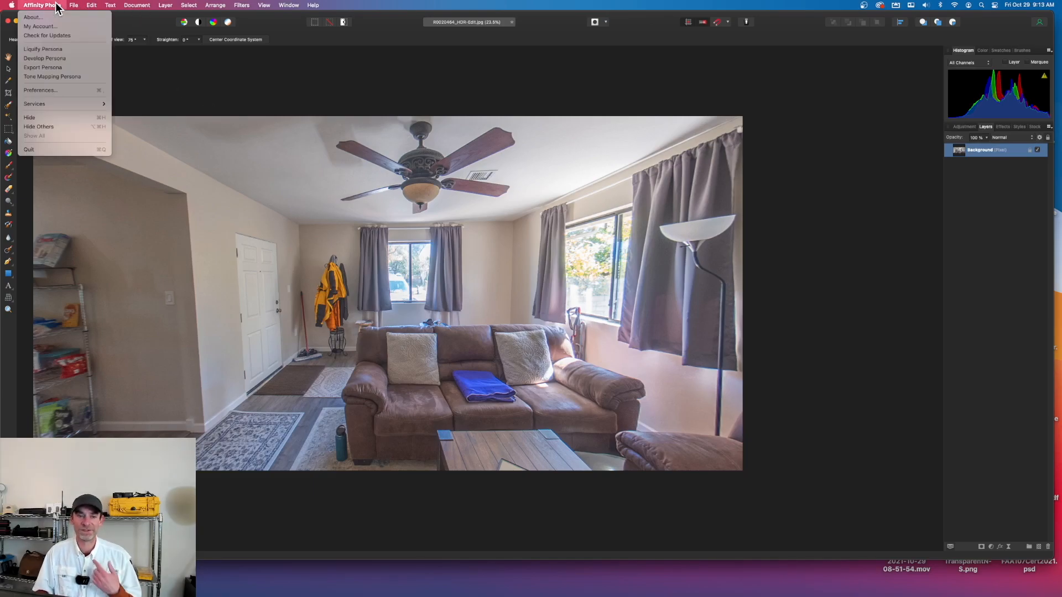
pyautogui.click(87, 149)
pyautogui.click(510, 224)
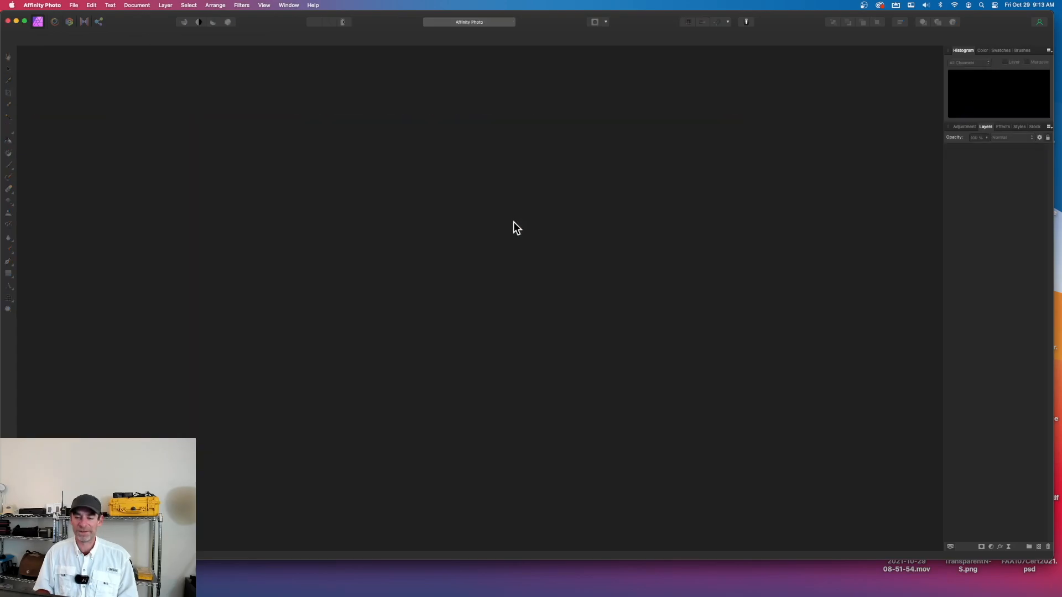
# Switch to Lightroom Classic, deselect all photos in the Library grid and shift the window slightly
pyautogui.moveTo(448, 596)
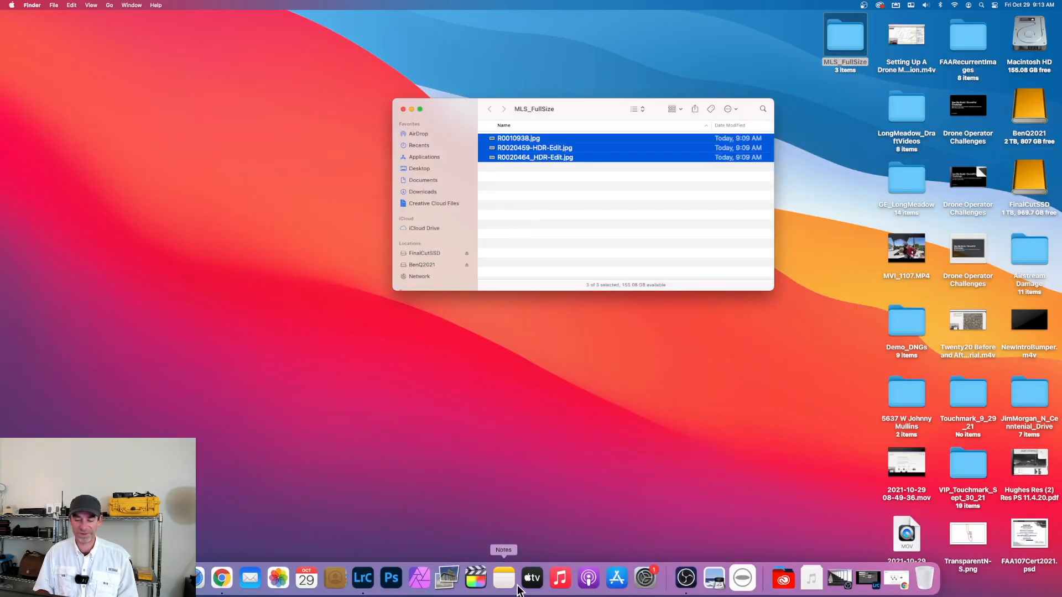
pyautogui.click(372, 588)
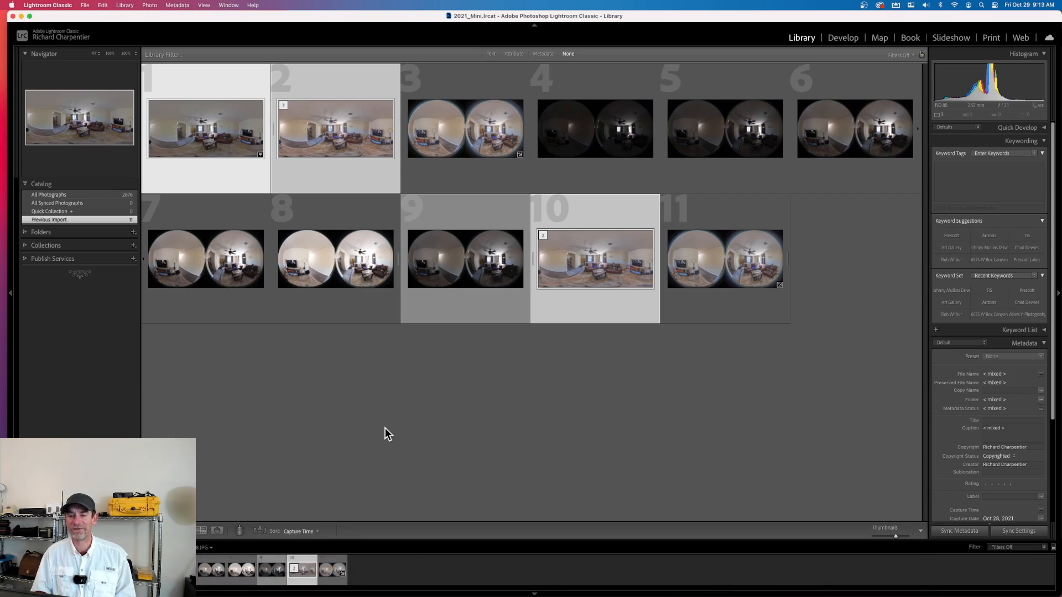
pyautogui.click(429, 427)
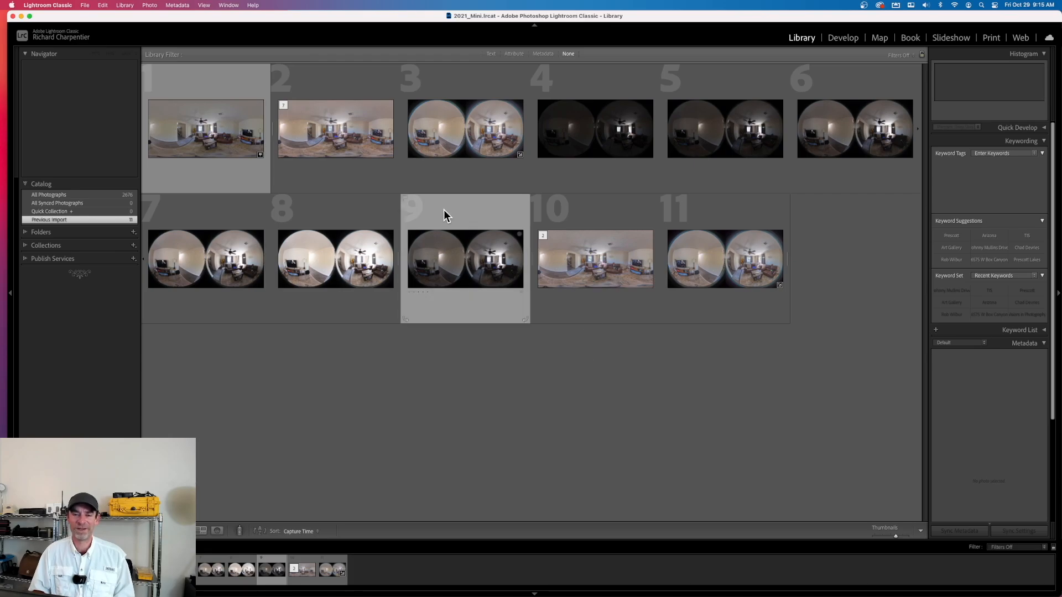
pyautogui.moveTo(406, 17); pyautogui.dragTo(397, 12)
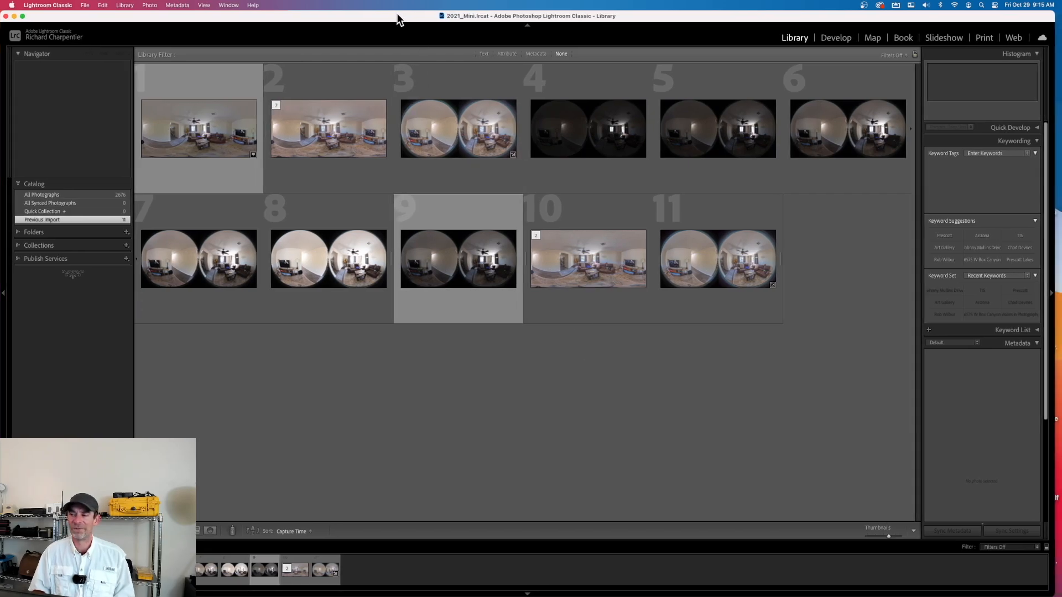